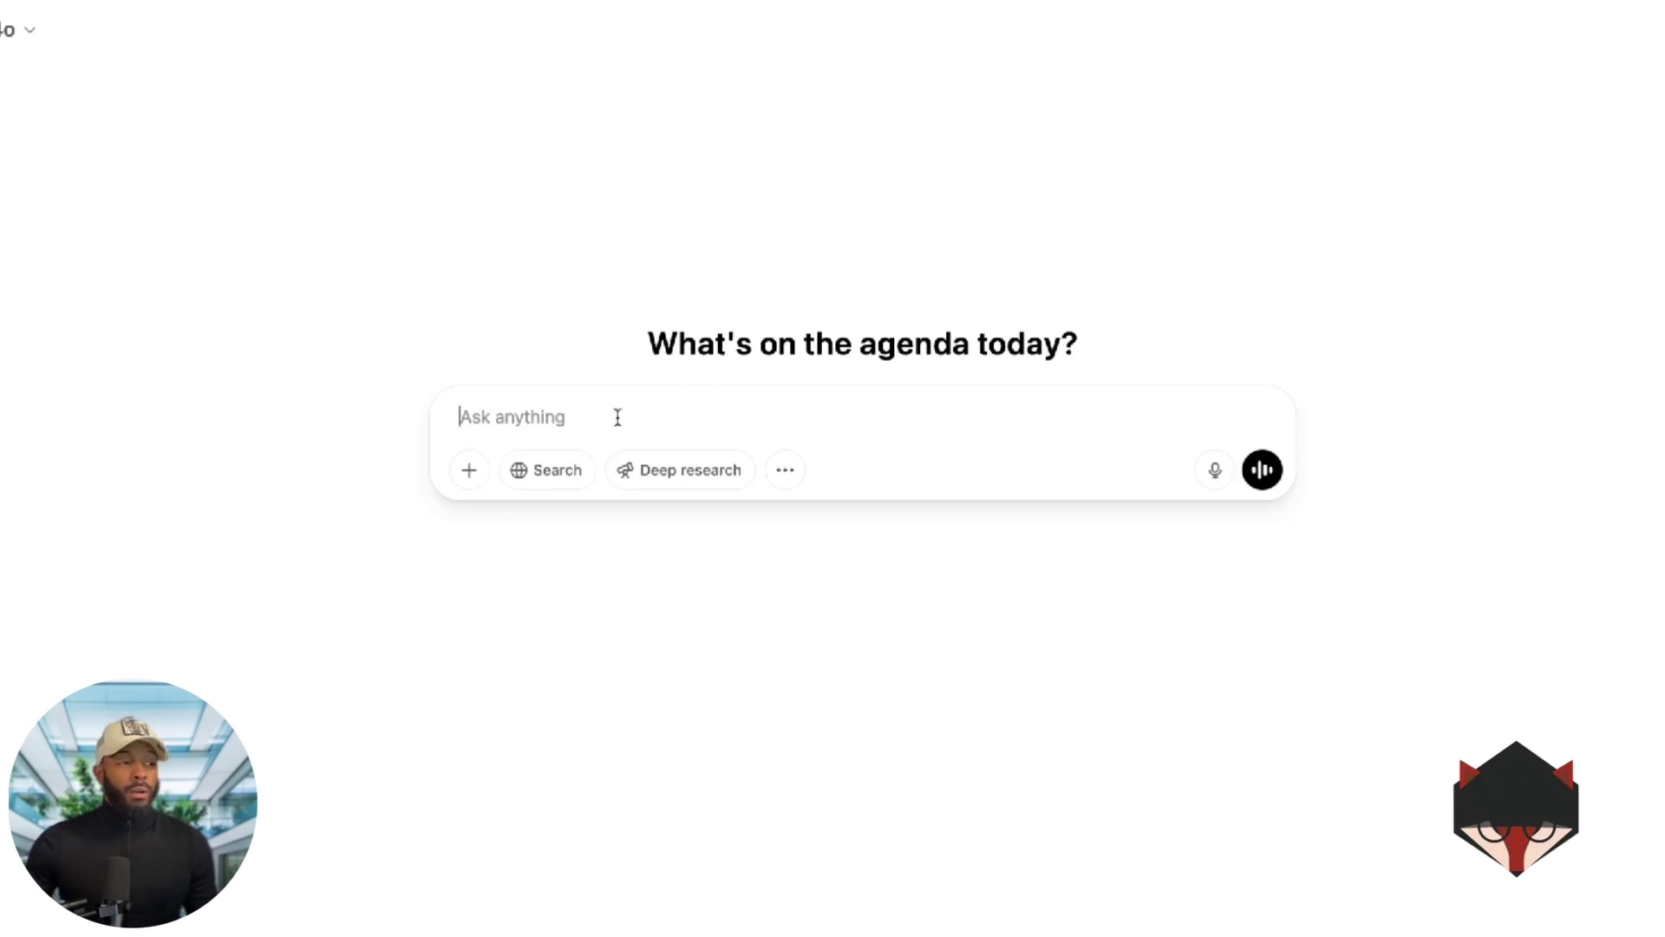
Attach the cartoon podcaster reference image to the chat message and preview it at full size
click(468, 470)
click(1031, 258)
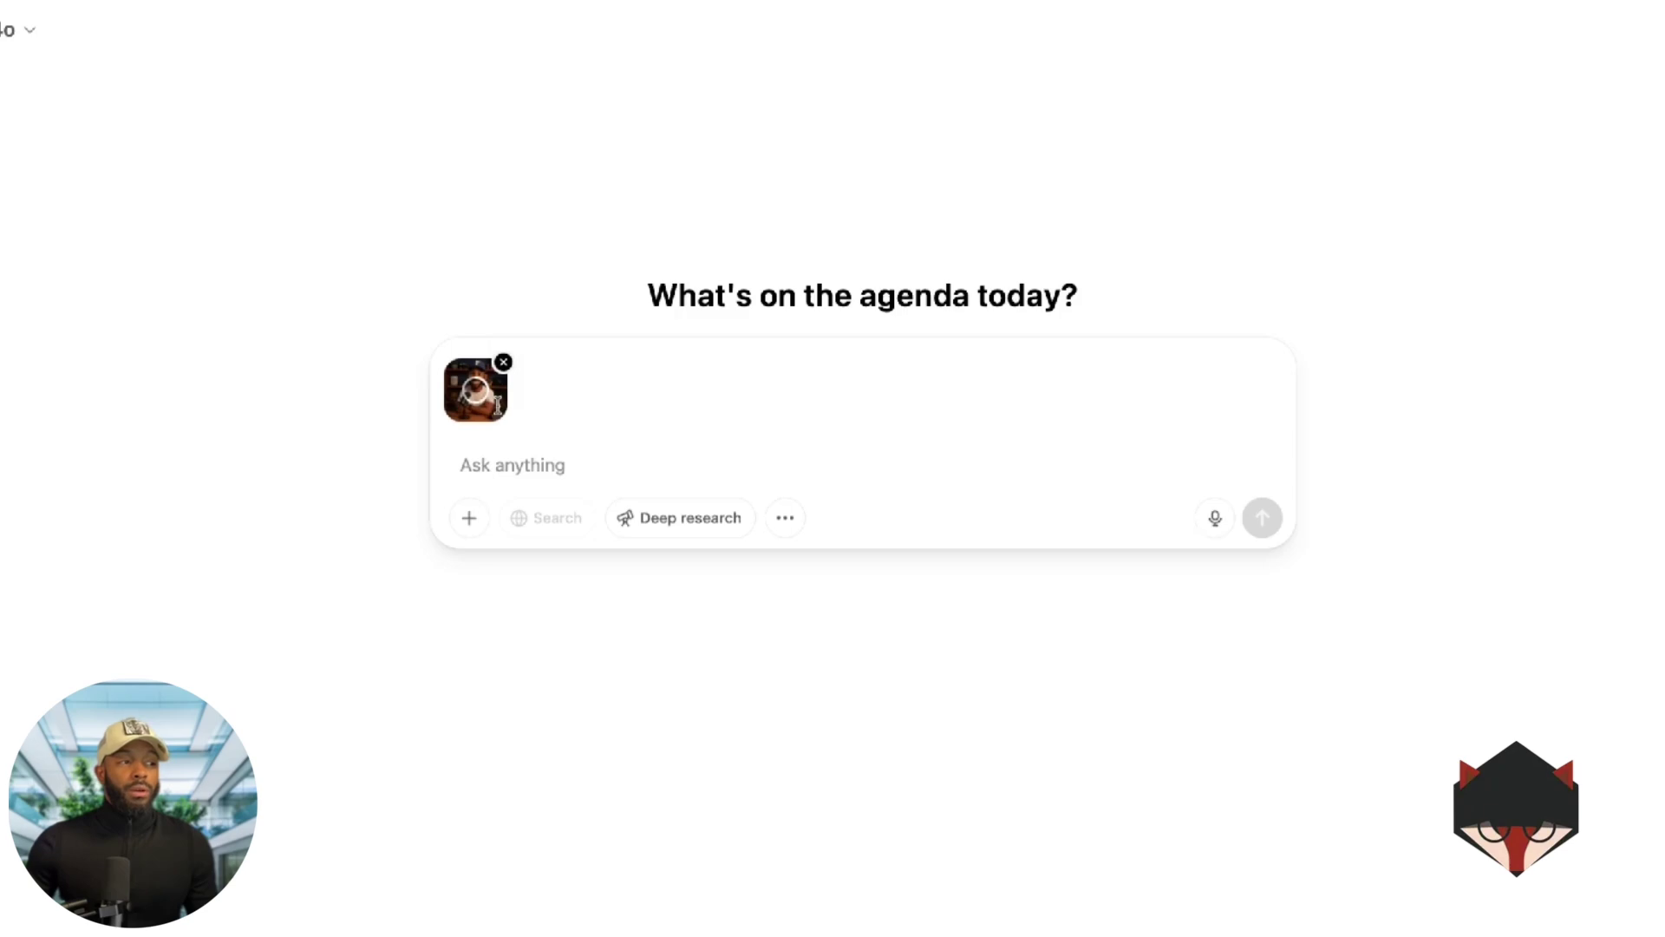
click(498, 405)
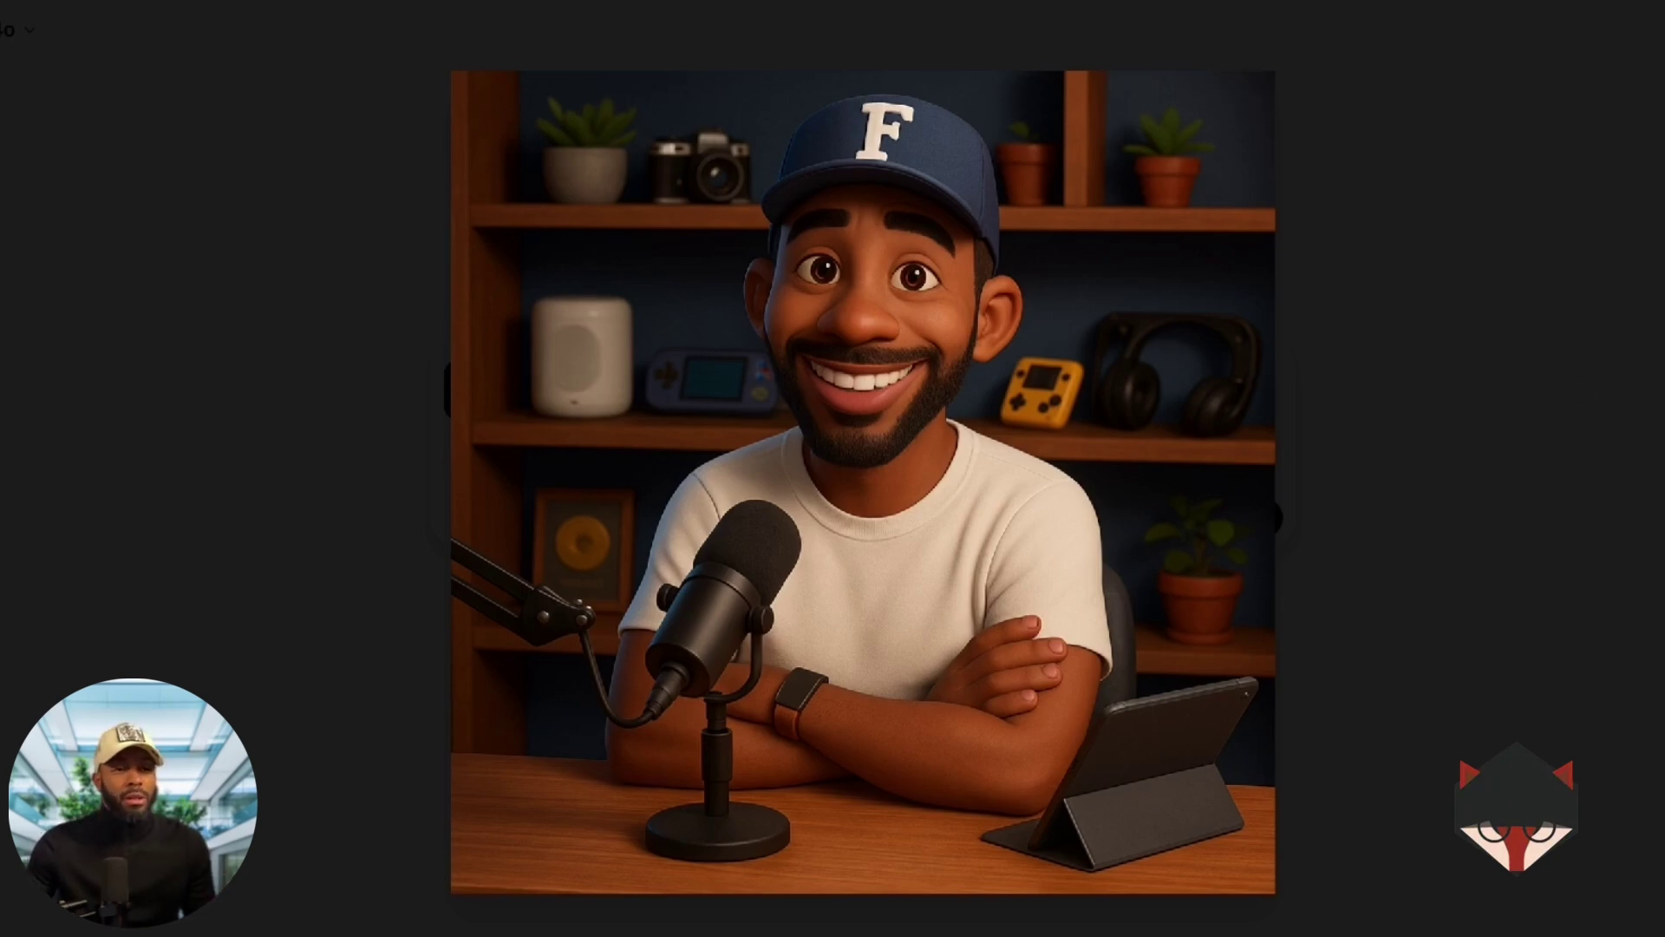
key(Escape)
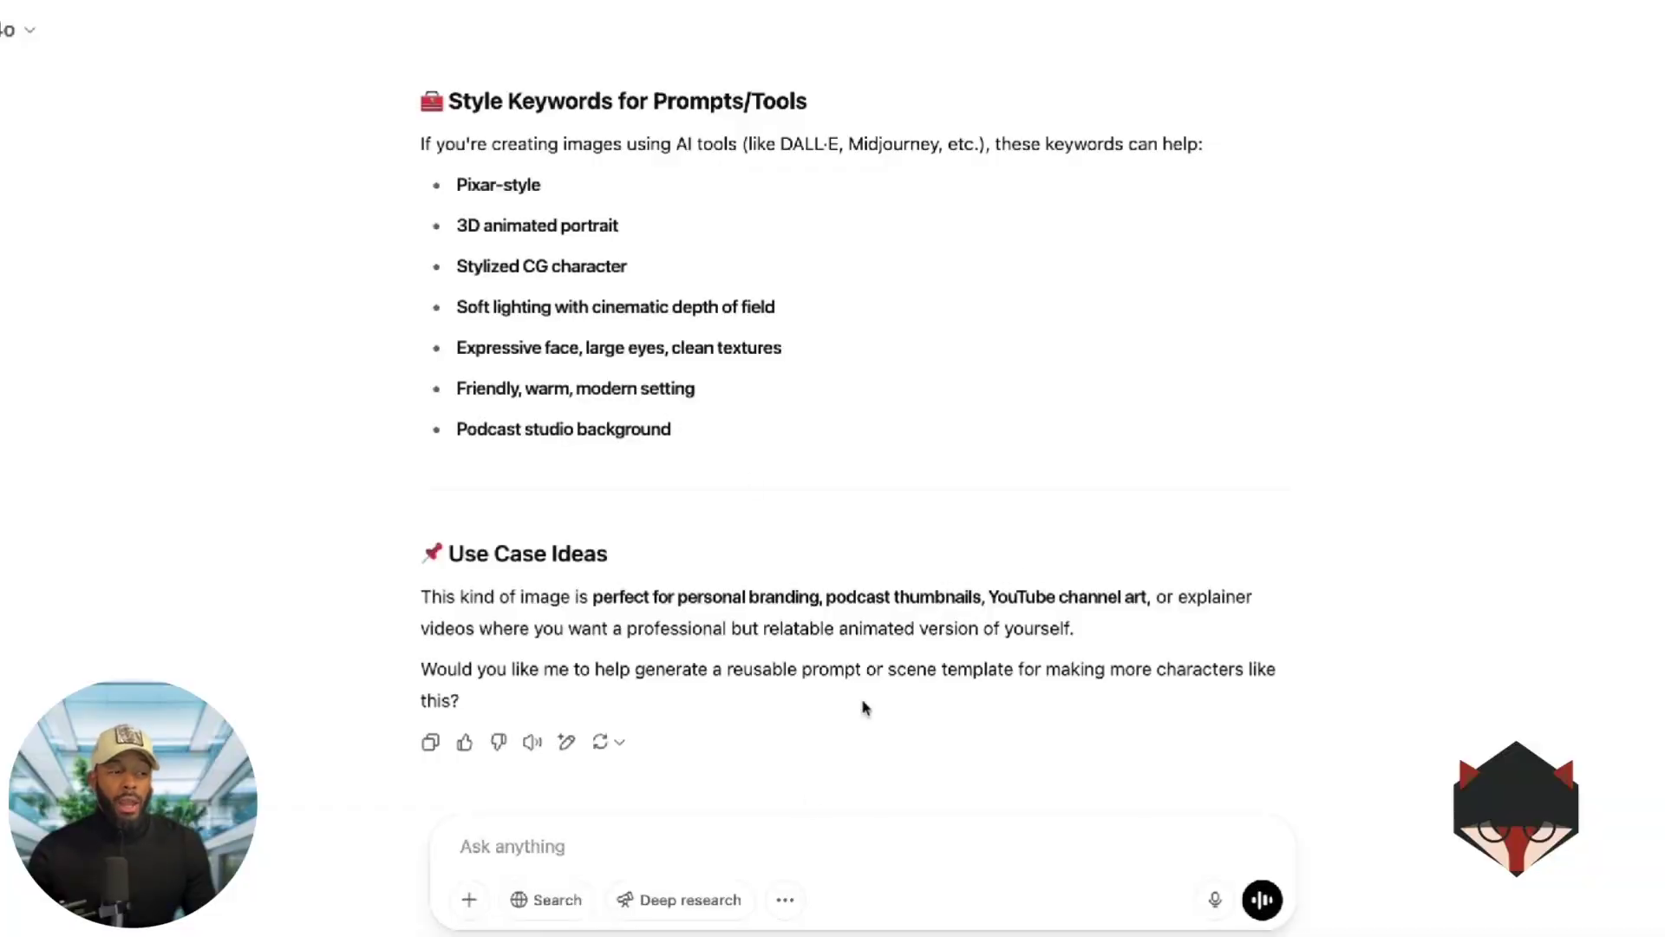
Write a prompt for a Disney Pixar image similar to this one, creating a character that combines the Pixar style with features from your photos
text(I wan)
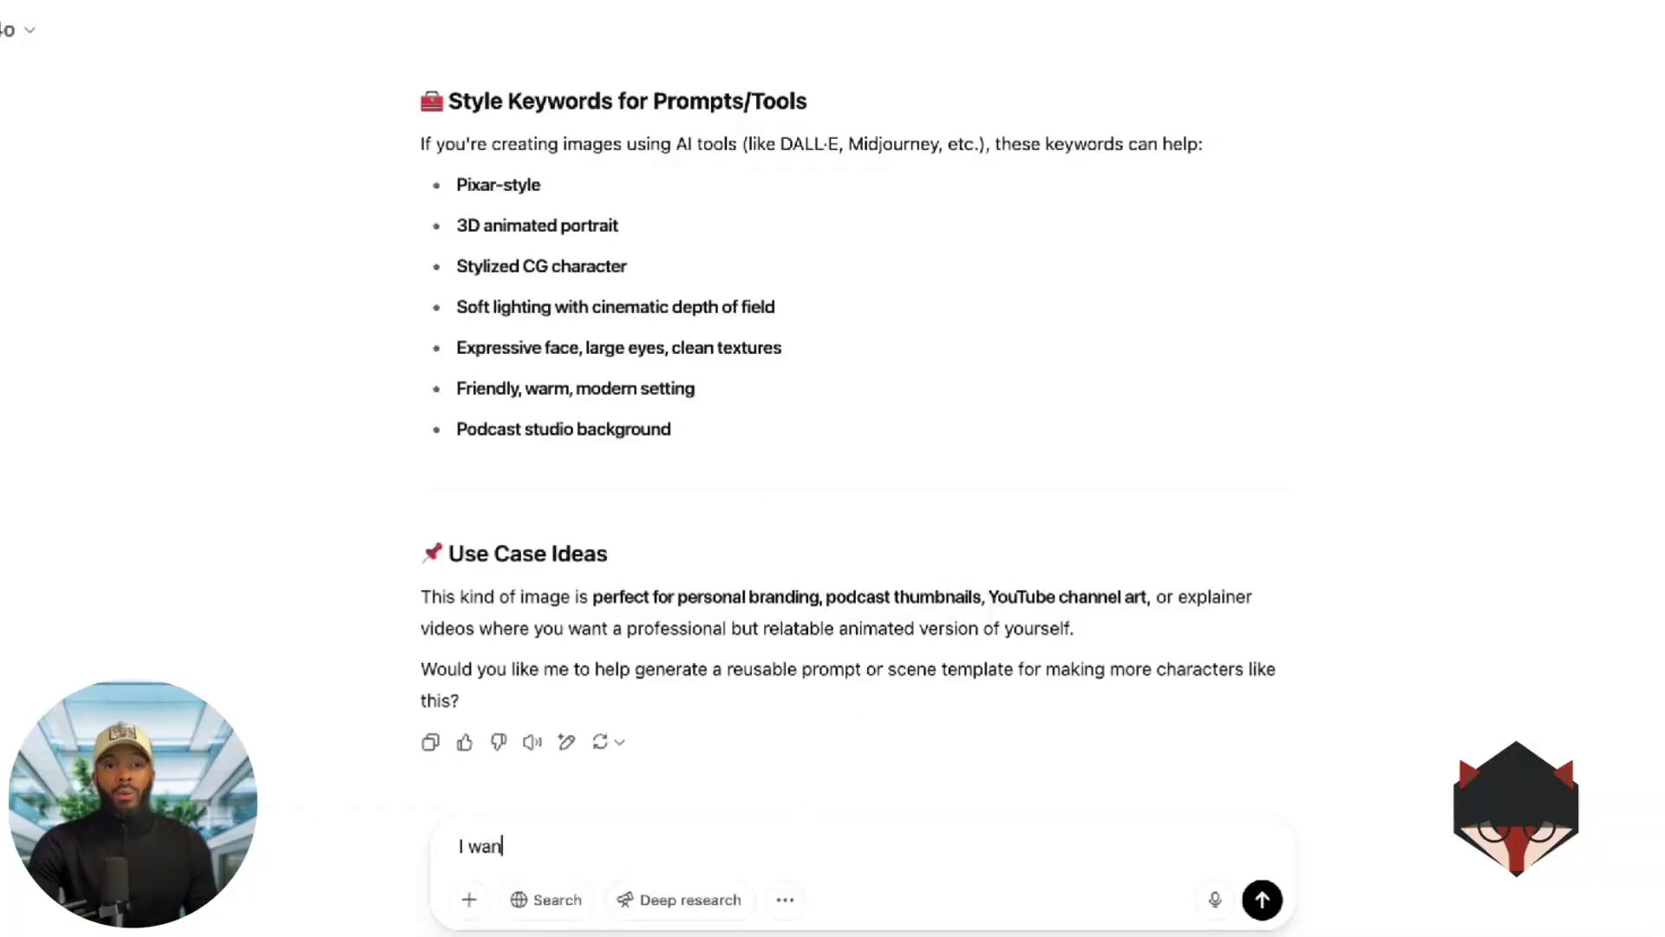
text(t to make a )
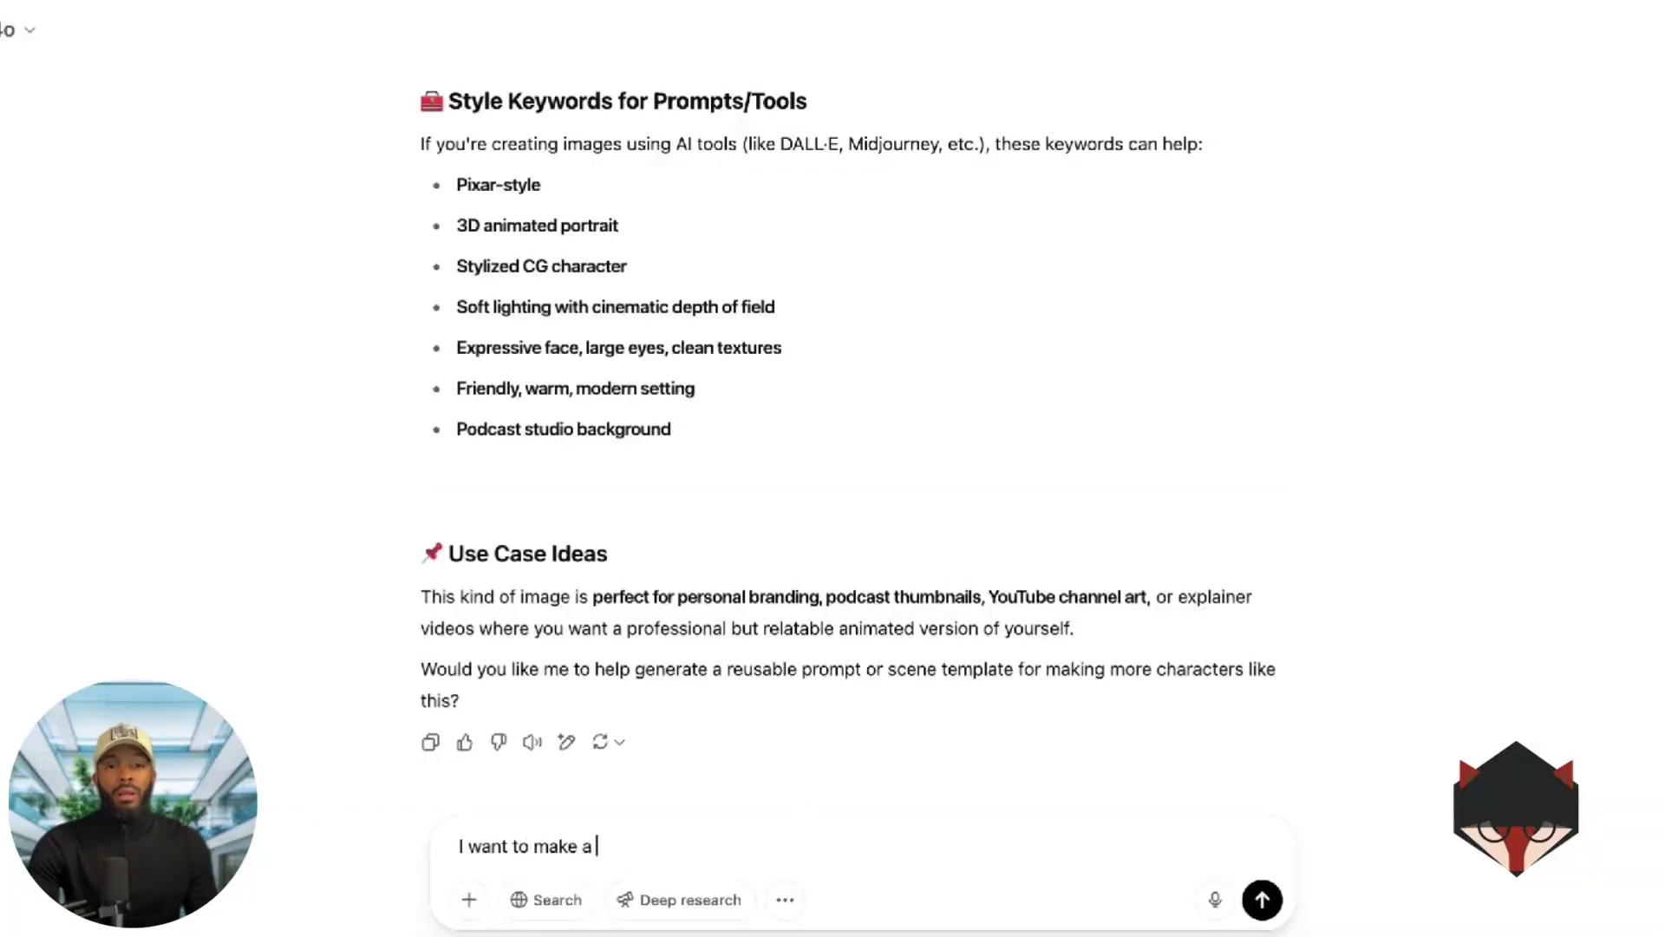
text(Disney Pixar im)
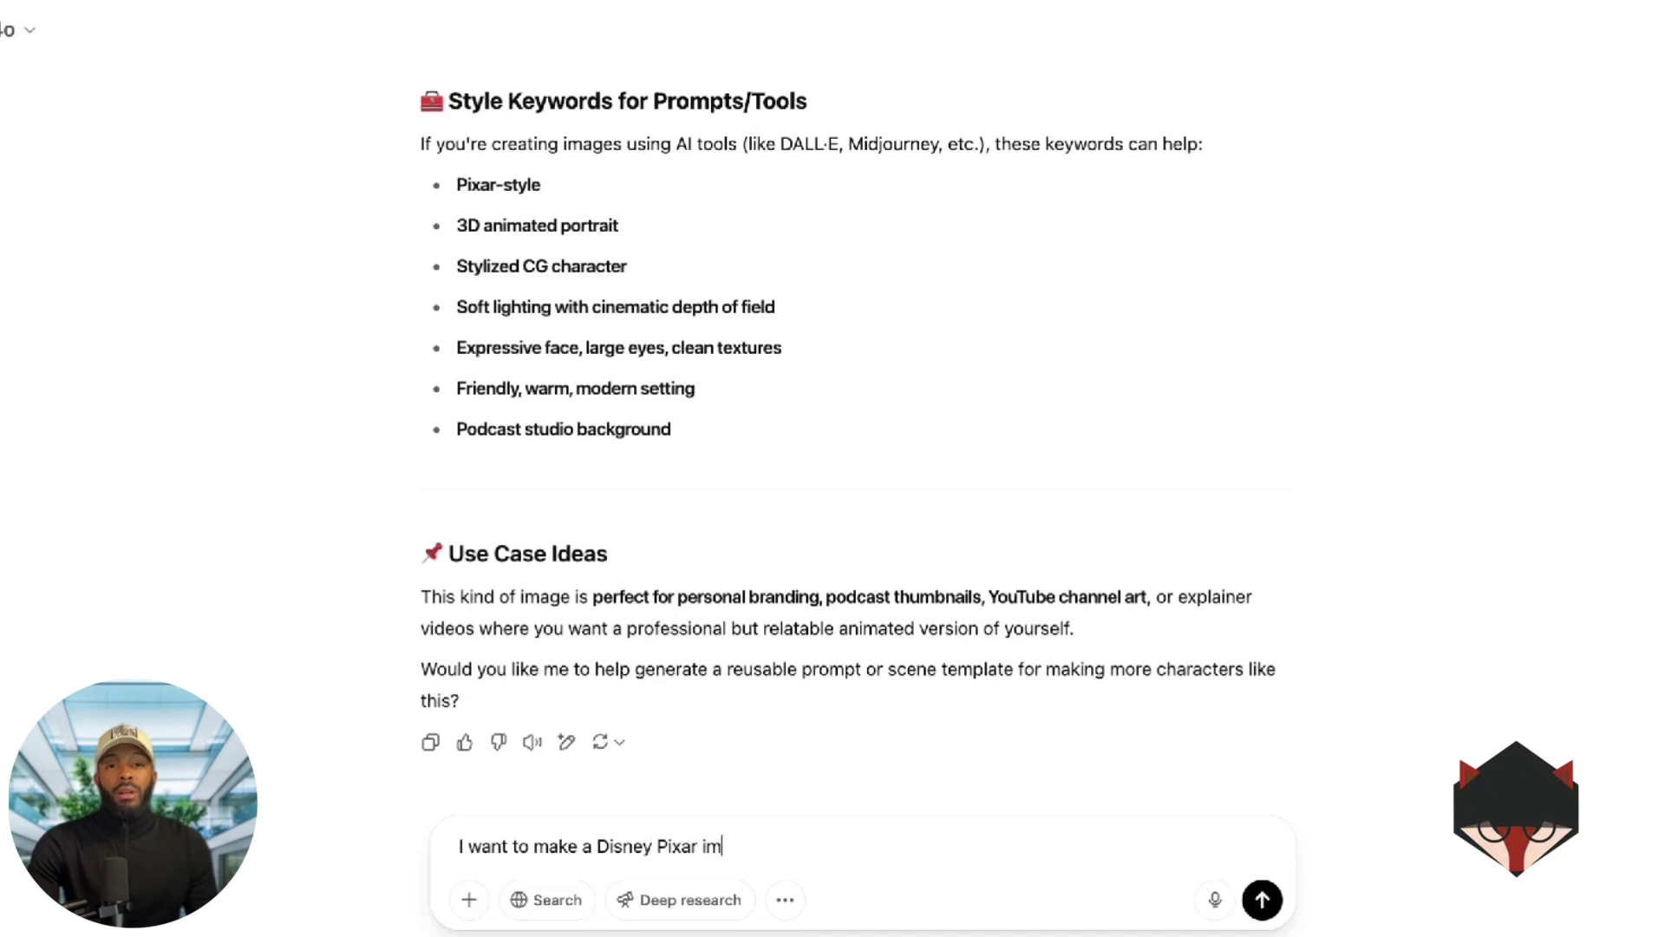
text(age similar to this one. Here are p)
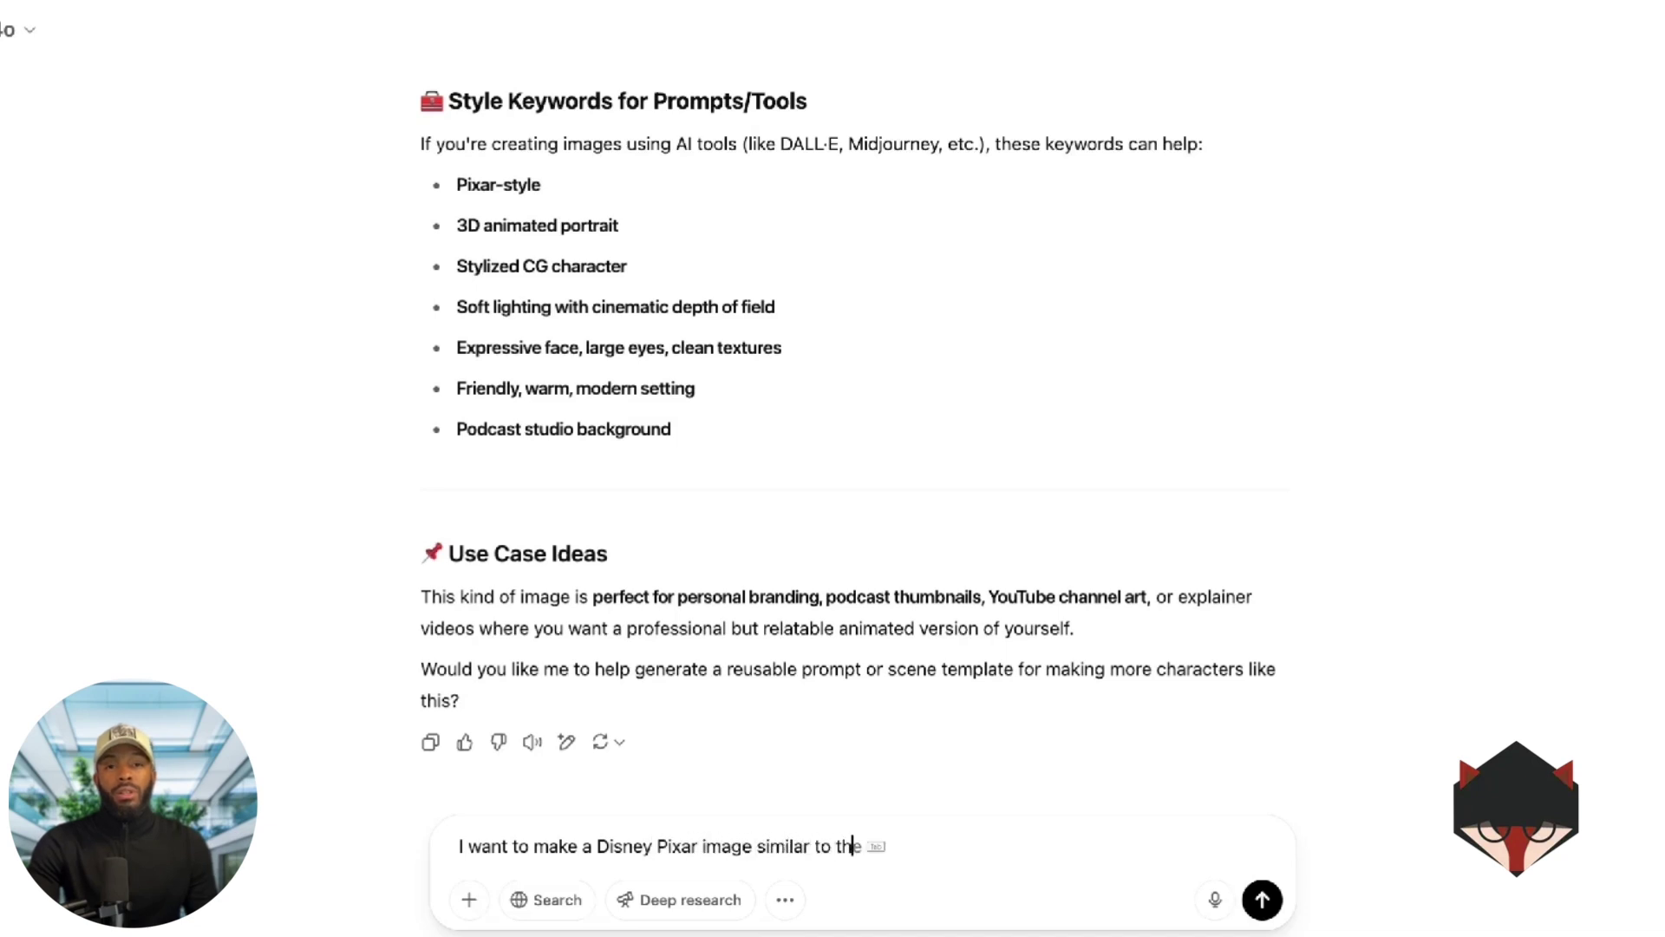
text(hotos of my)
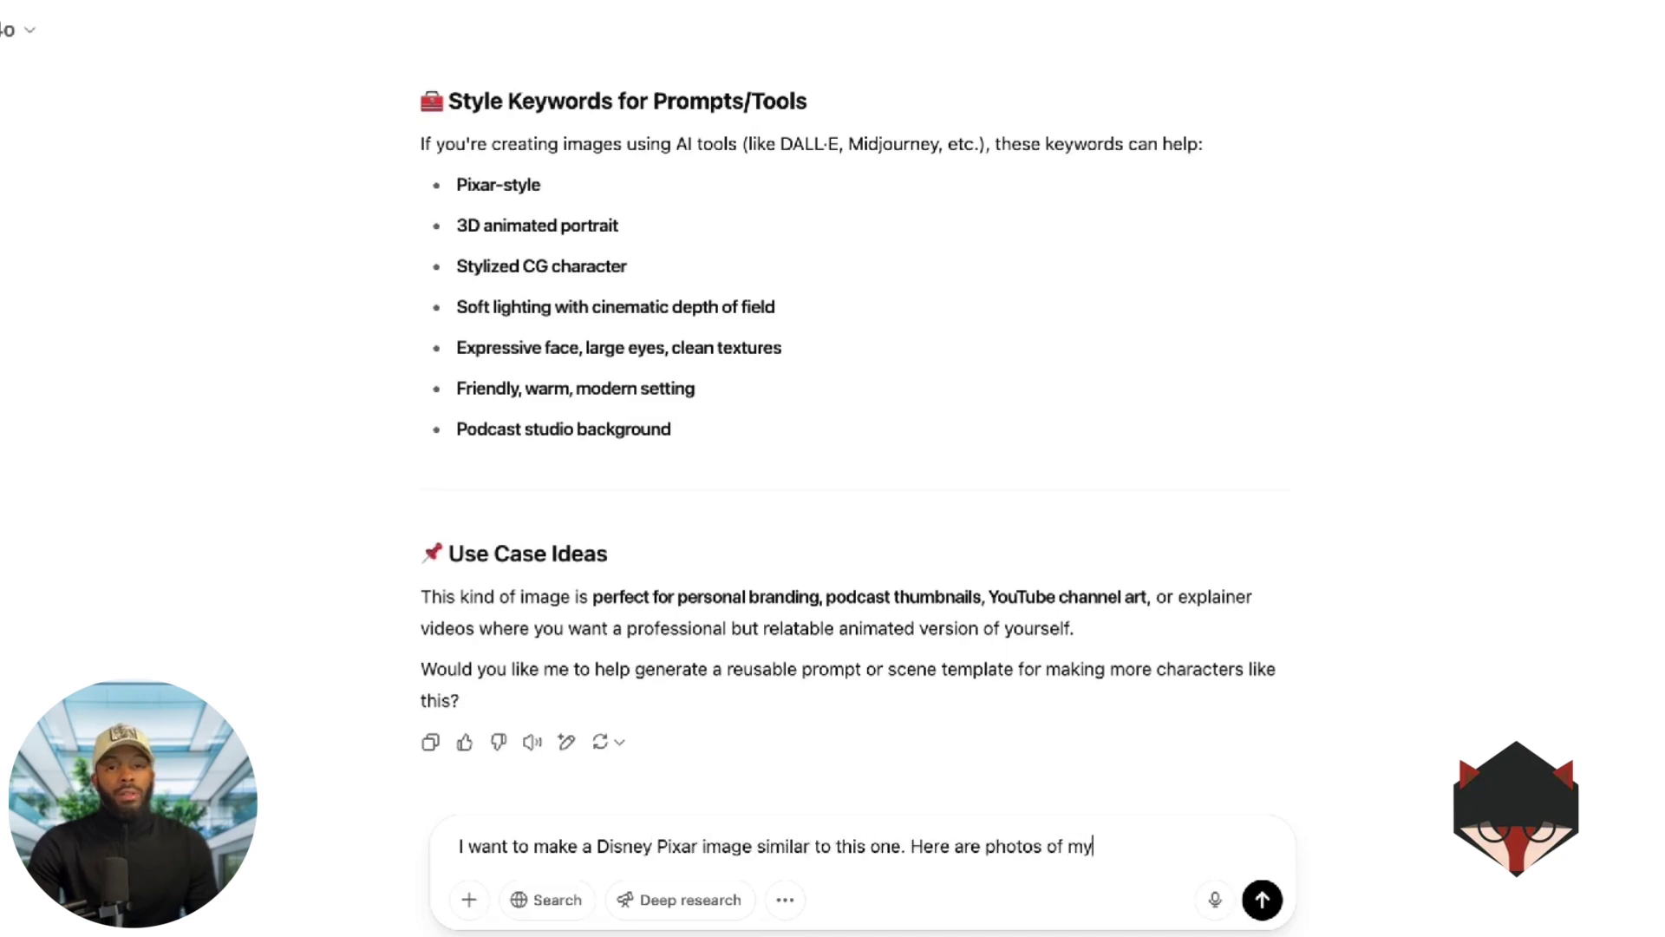
text(self. Create a character that co)
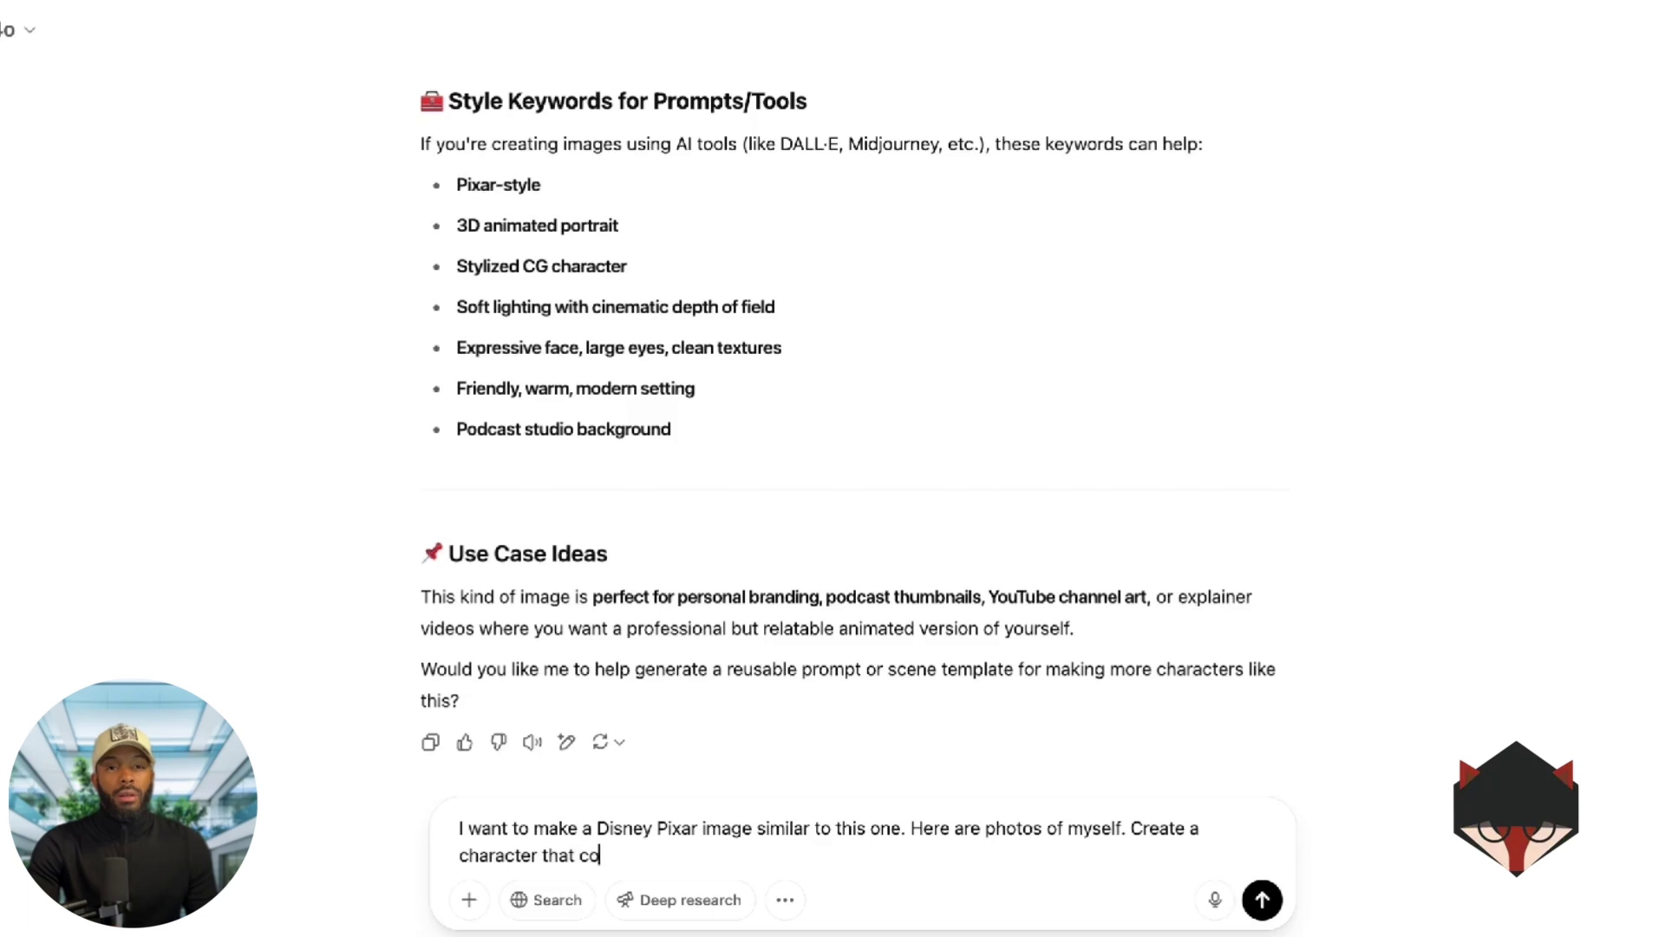
text(mbines the Pixar s)
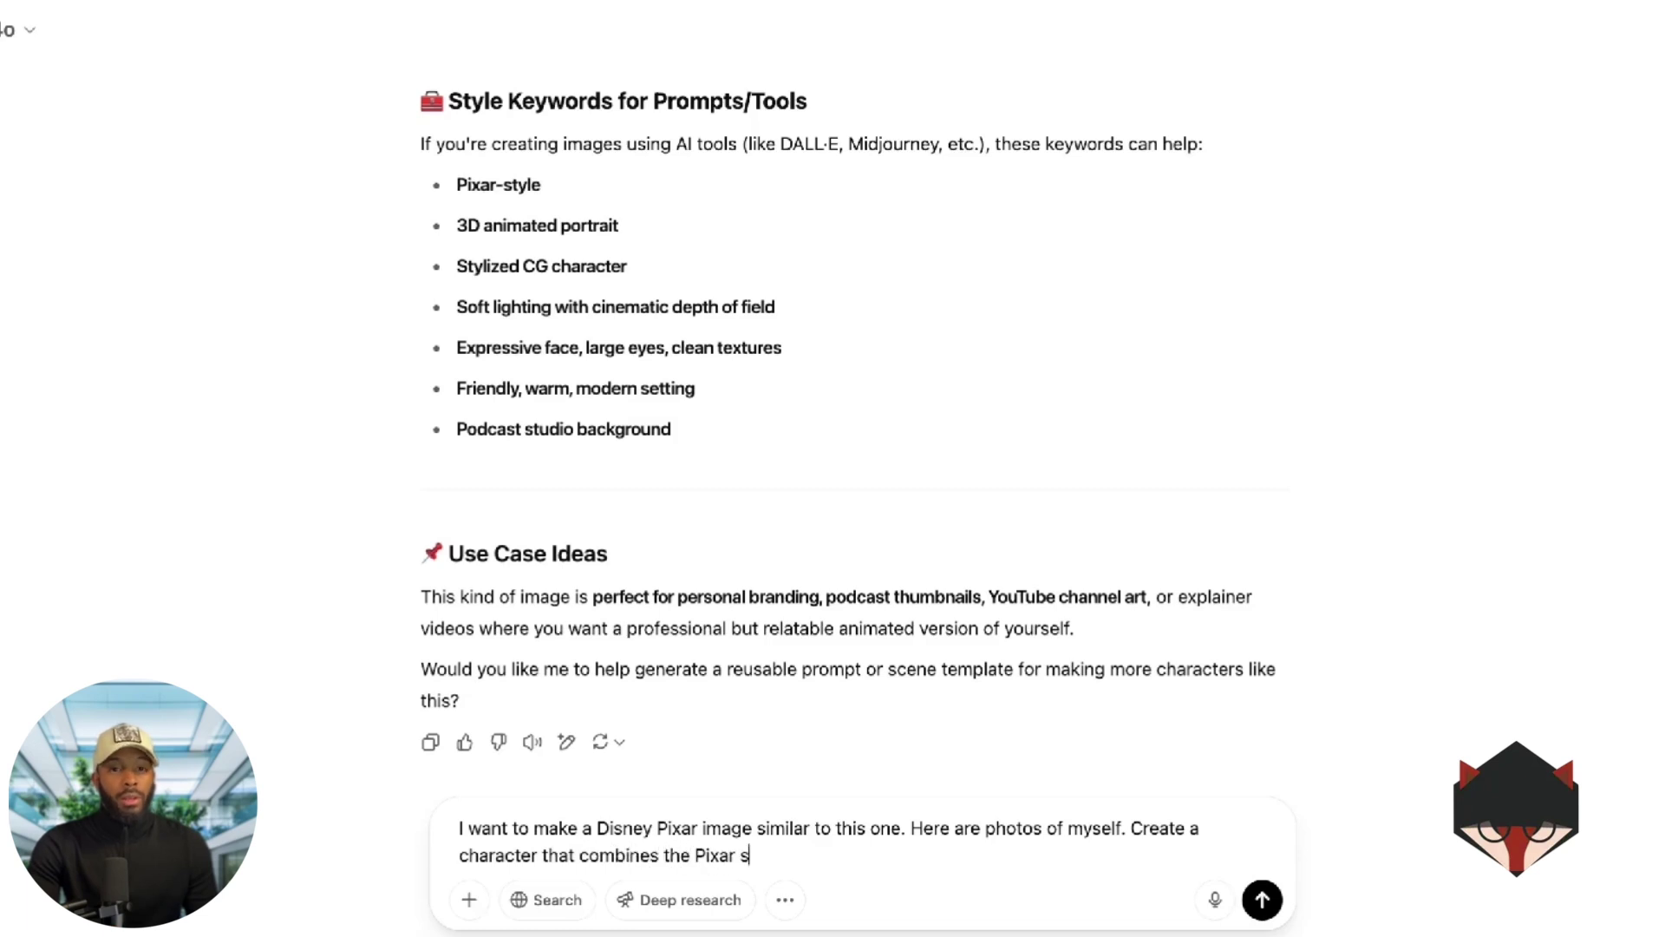
text(tyle with my features.)
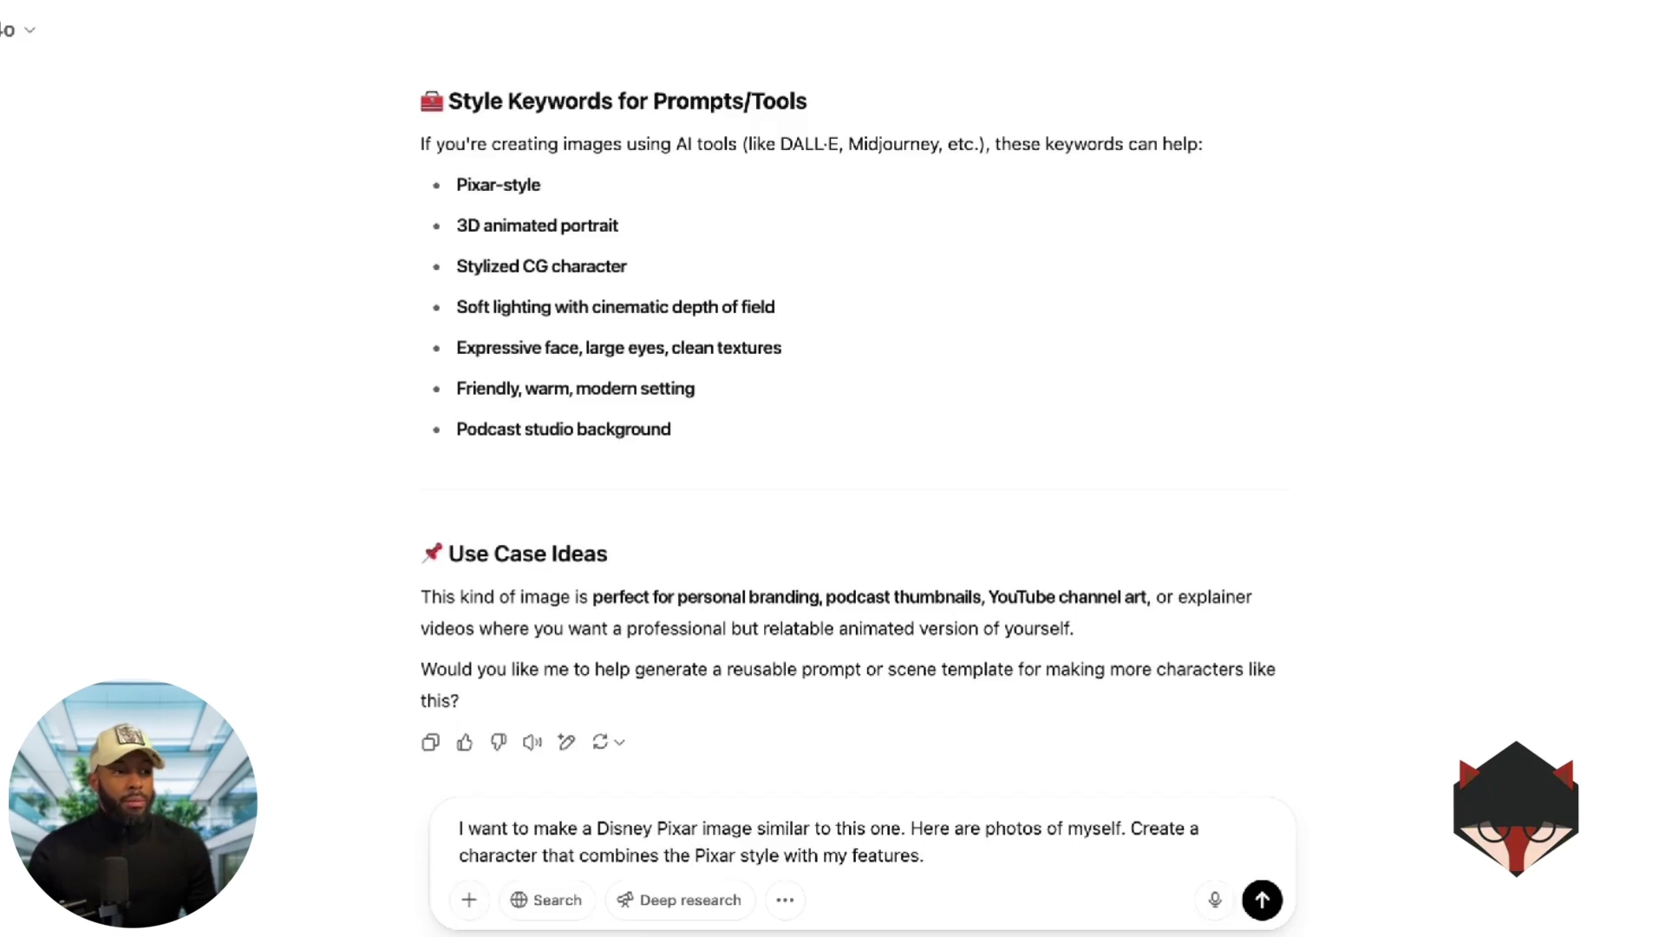
Attach the three portrait photos to the prompt, preview them and send the message
key(super+v)
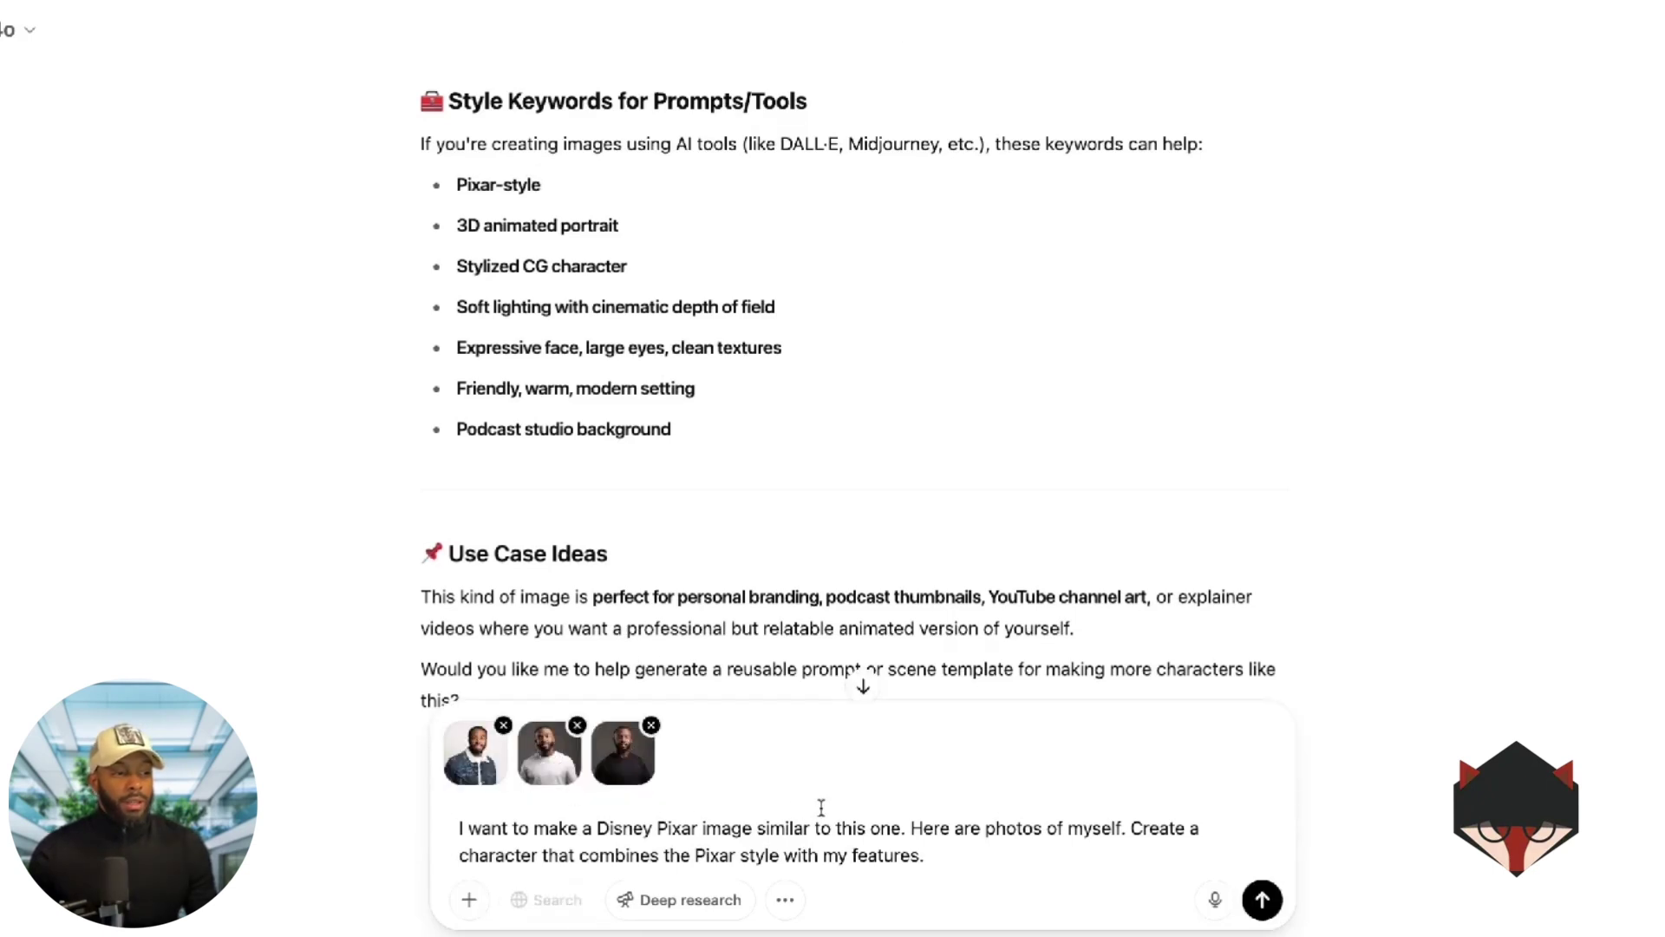
click(547, 764)
key(Escape)
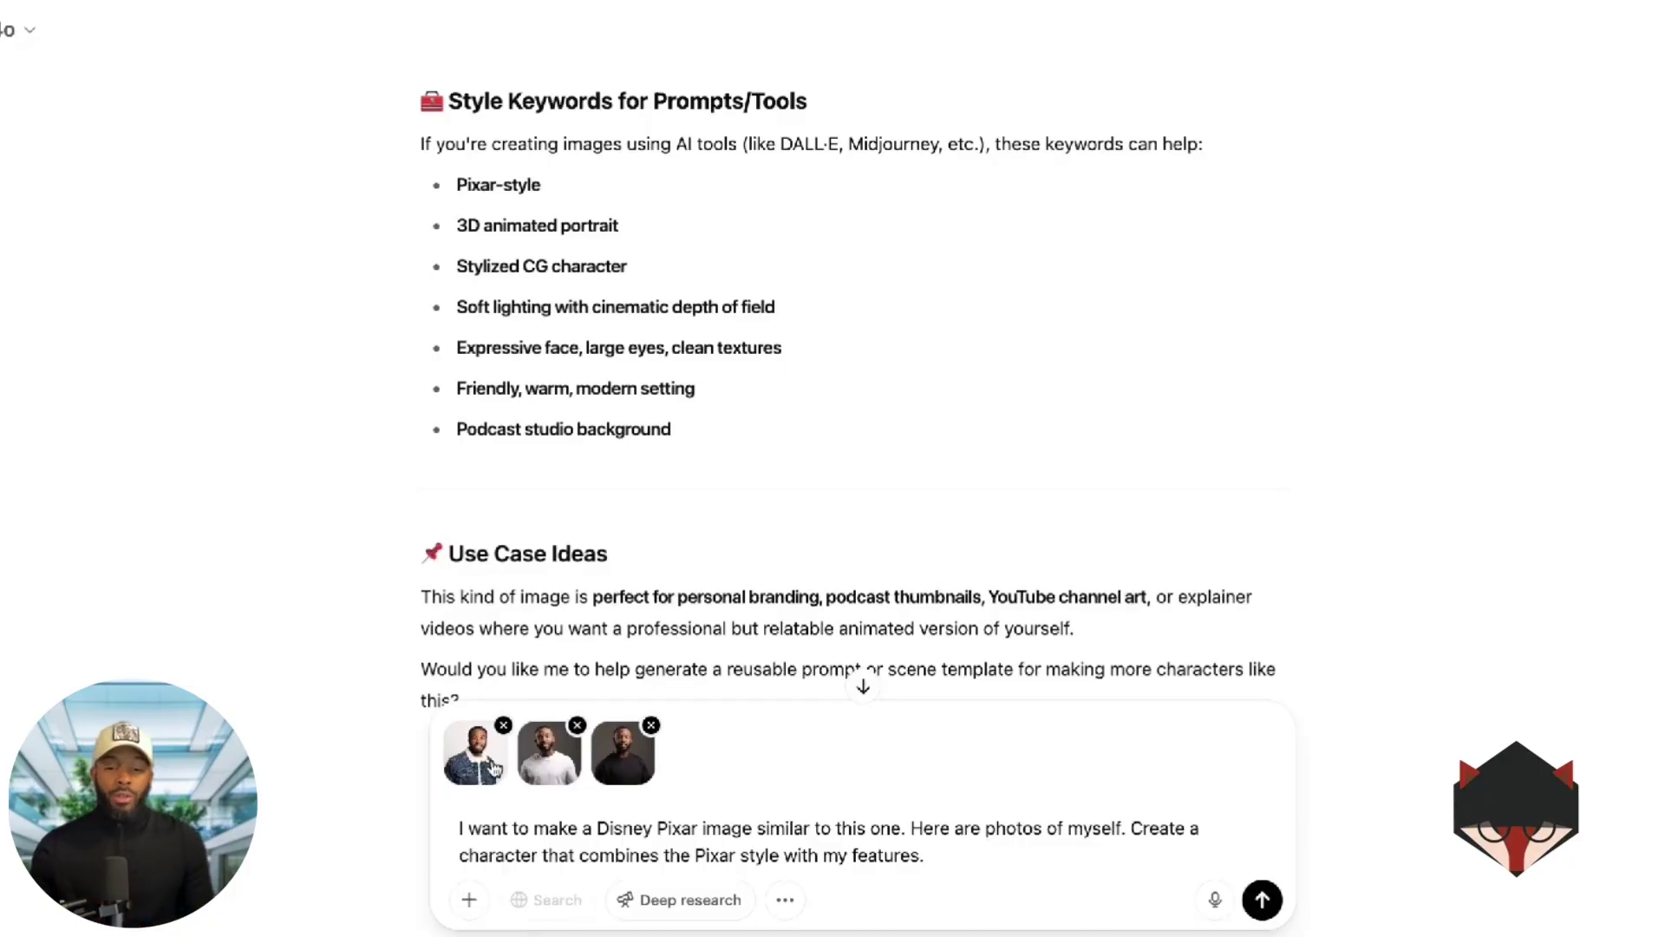
click(493, 767)
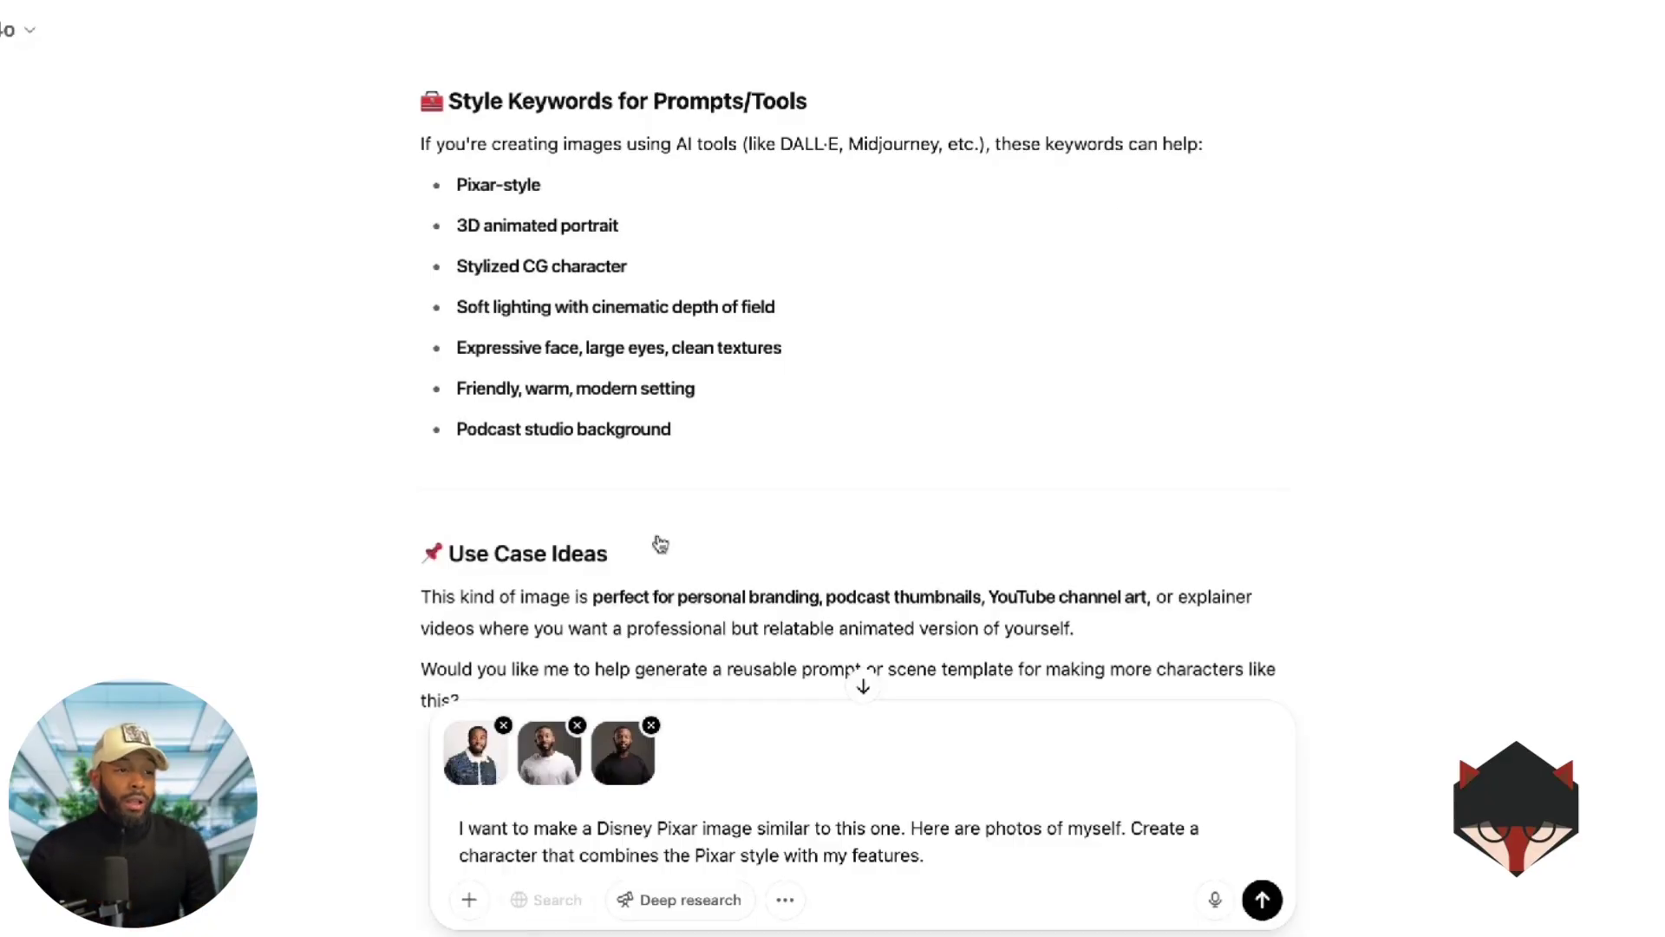
key(Escape)
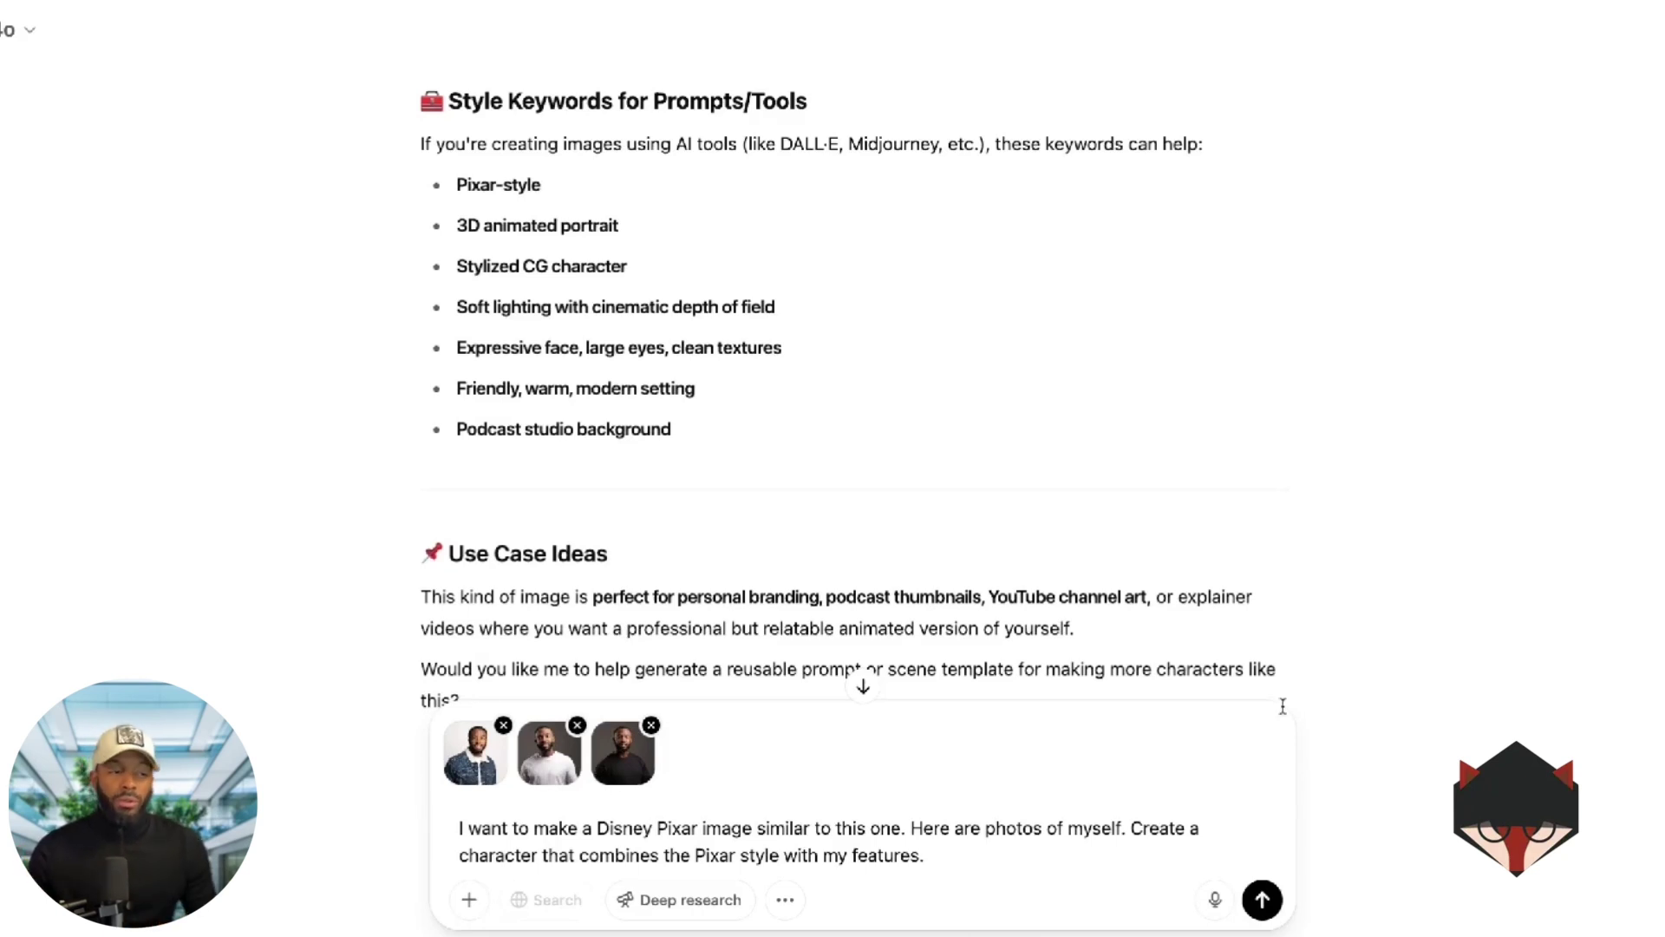
scroll(1028, 600, down, 2)
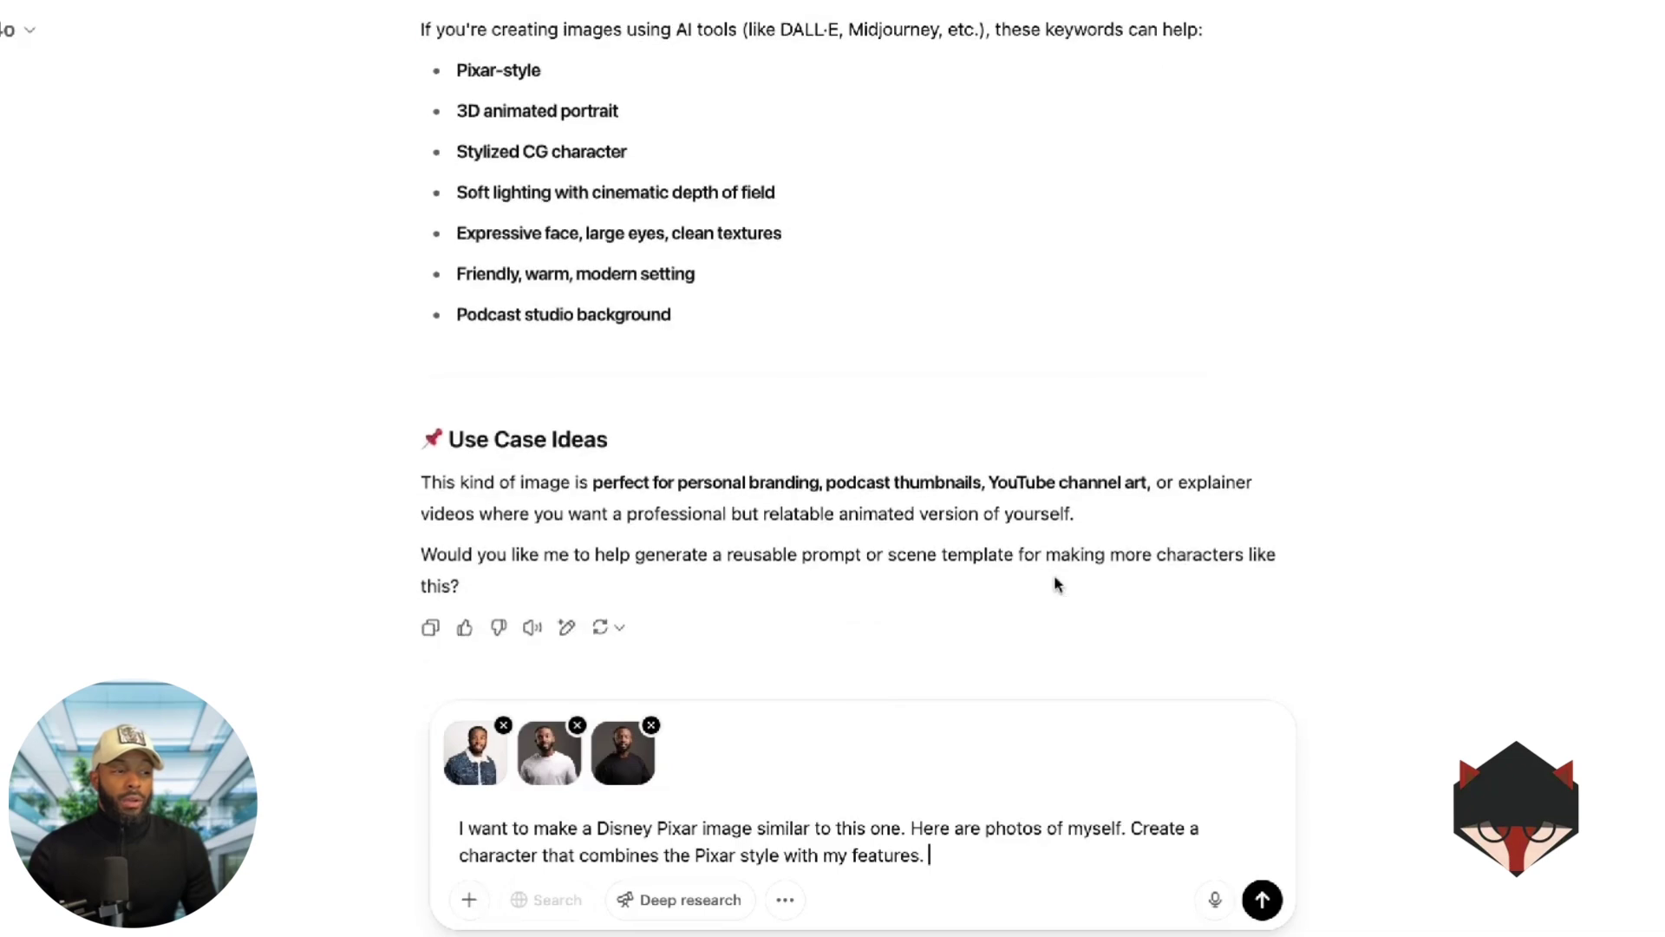
key(Return)
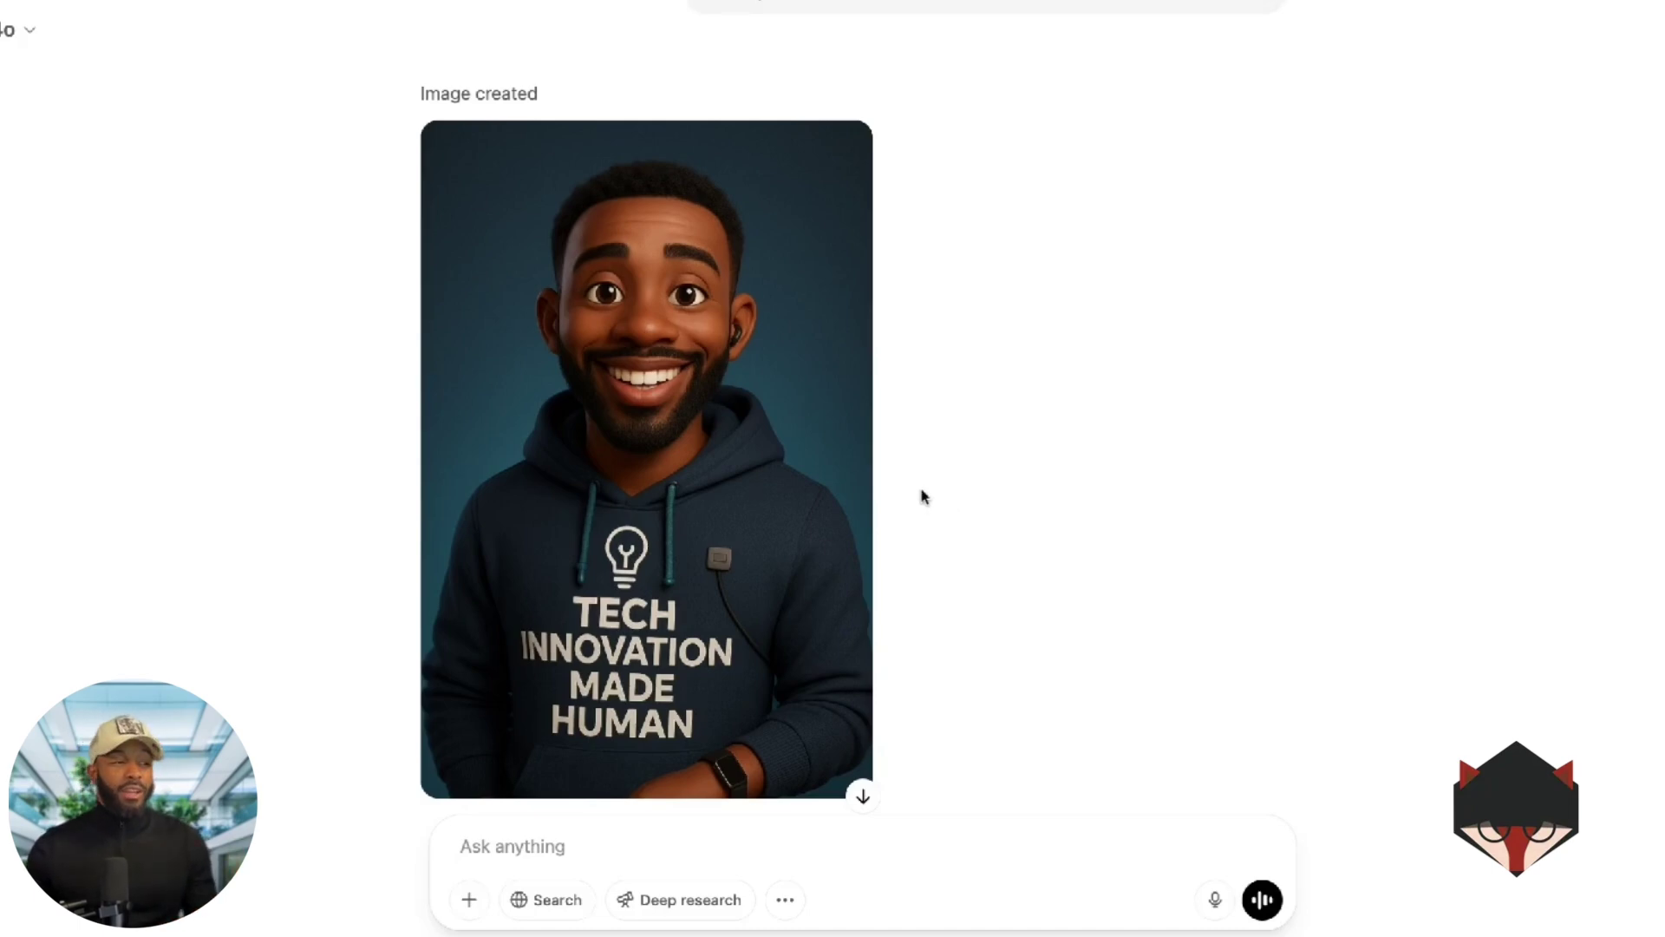
Send a follow-up request to recreate the image with the character in a white shirt instead of the hoodie
scroll(962, 520, down, 1)
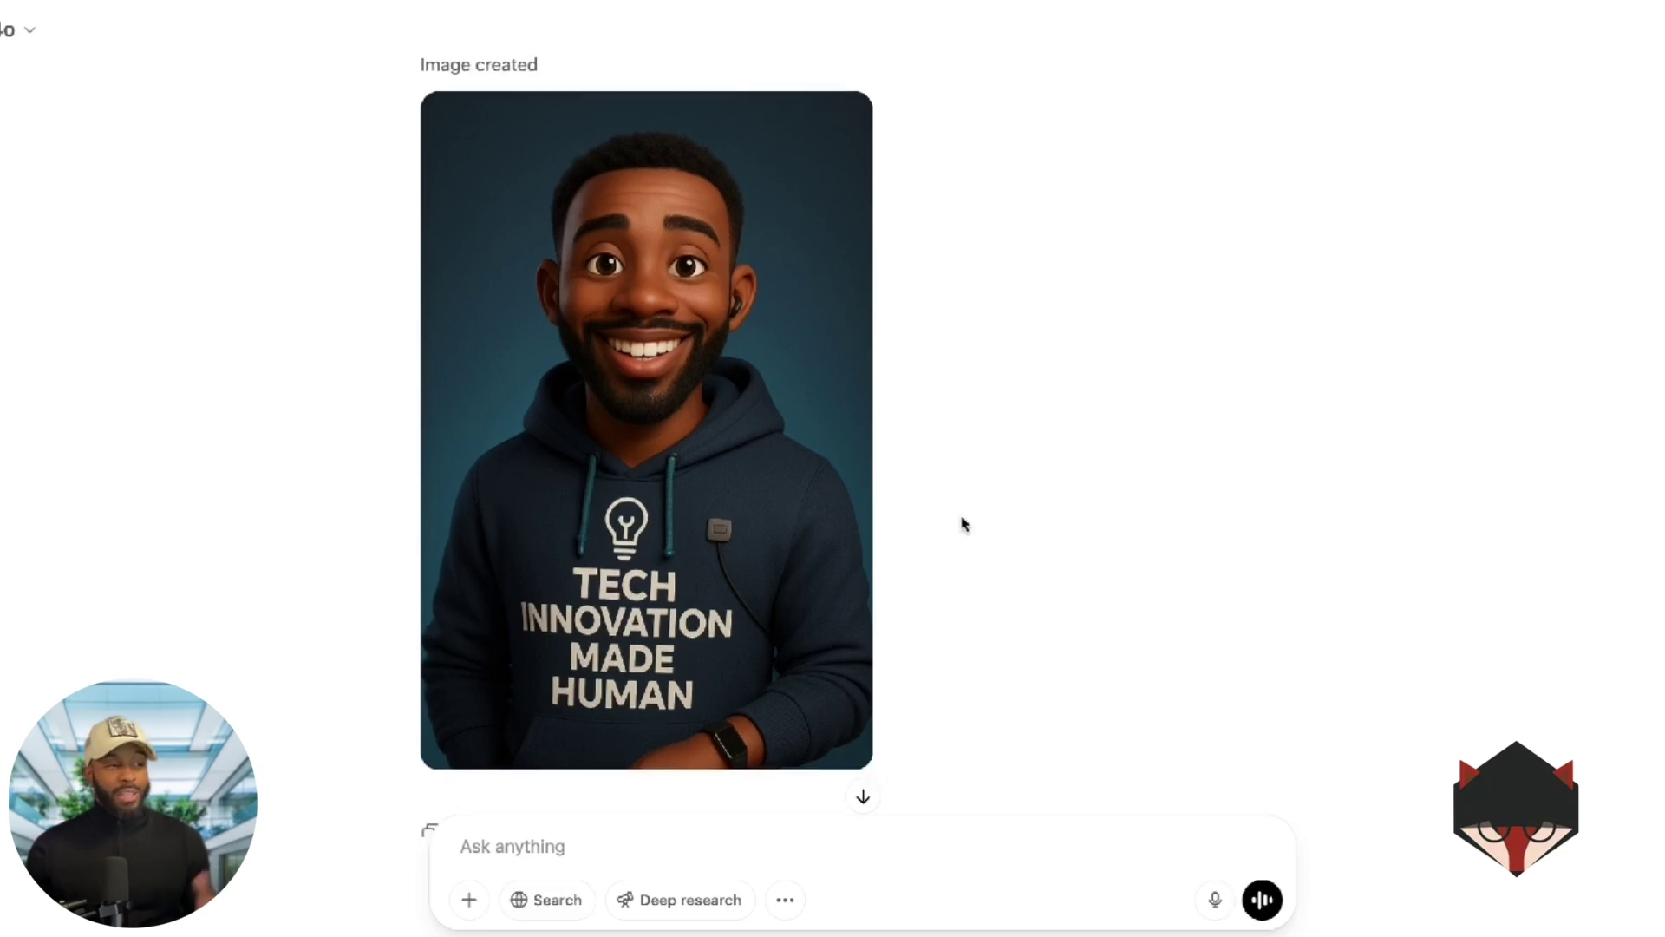
mouse_move(841, 537)
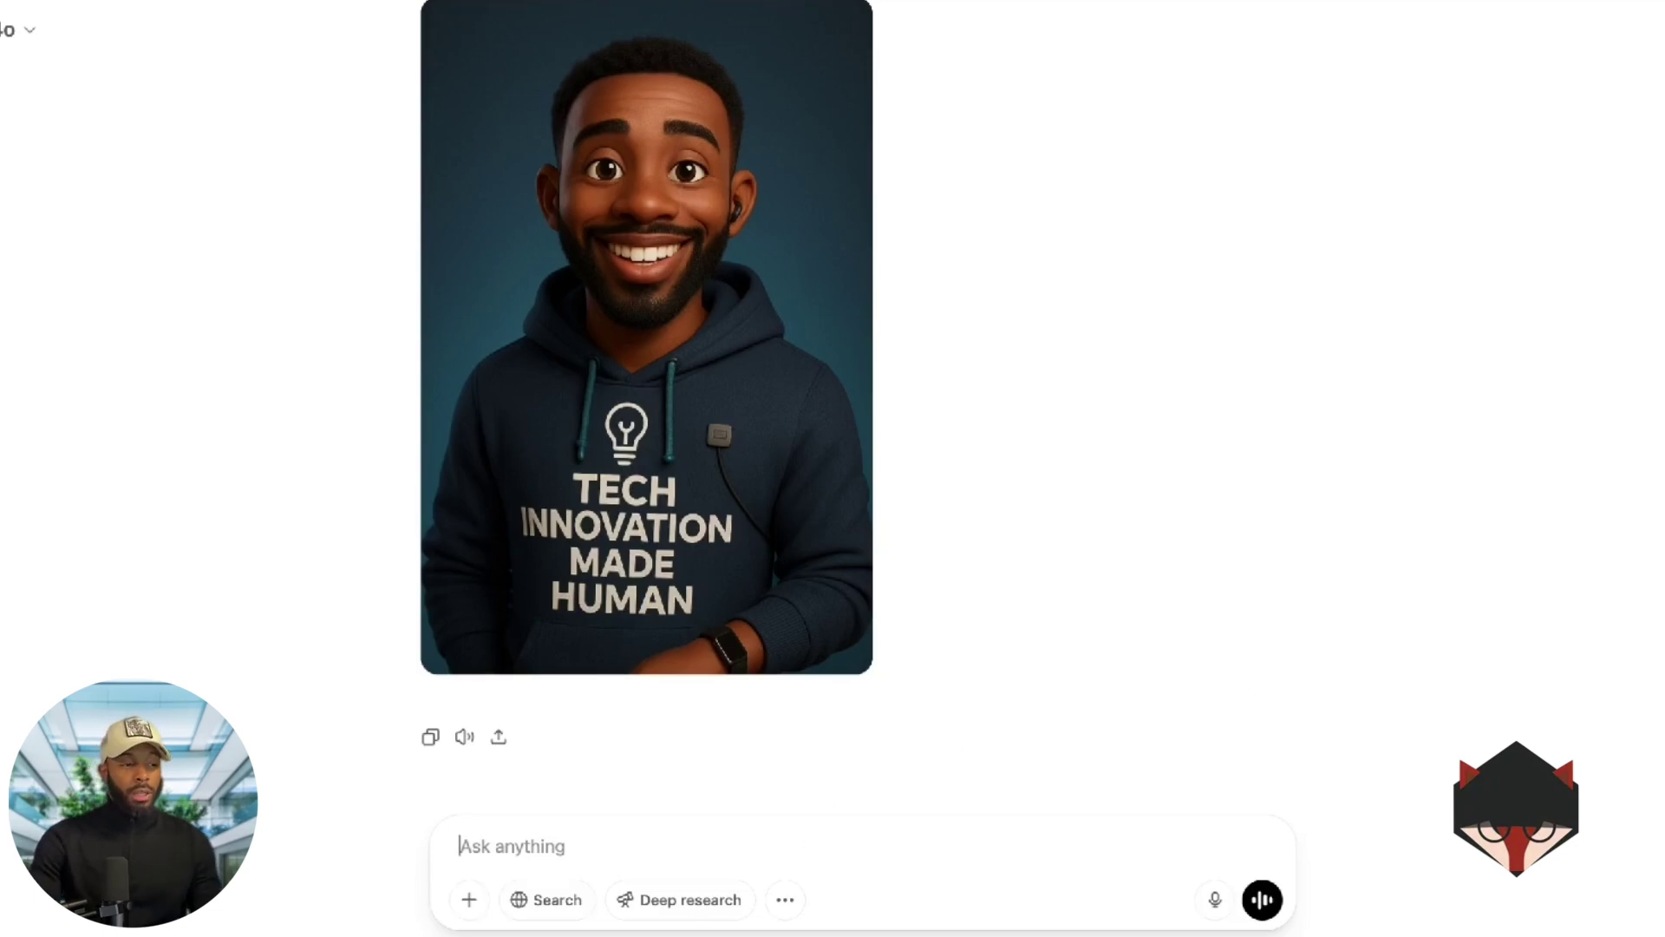
text(Thanks,)
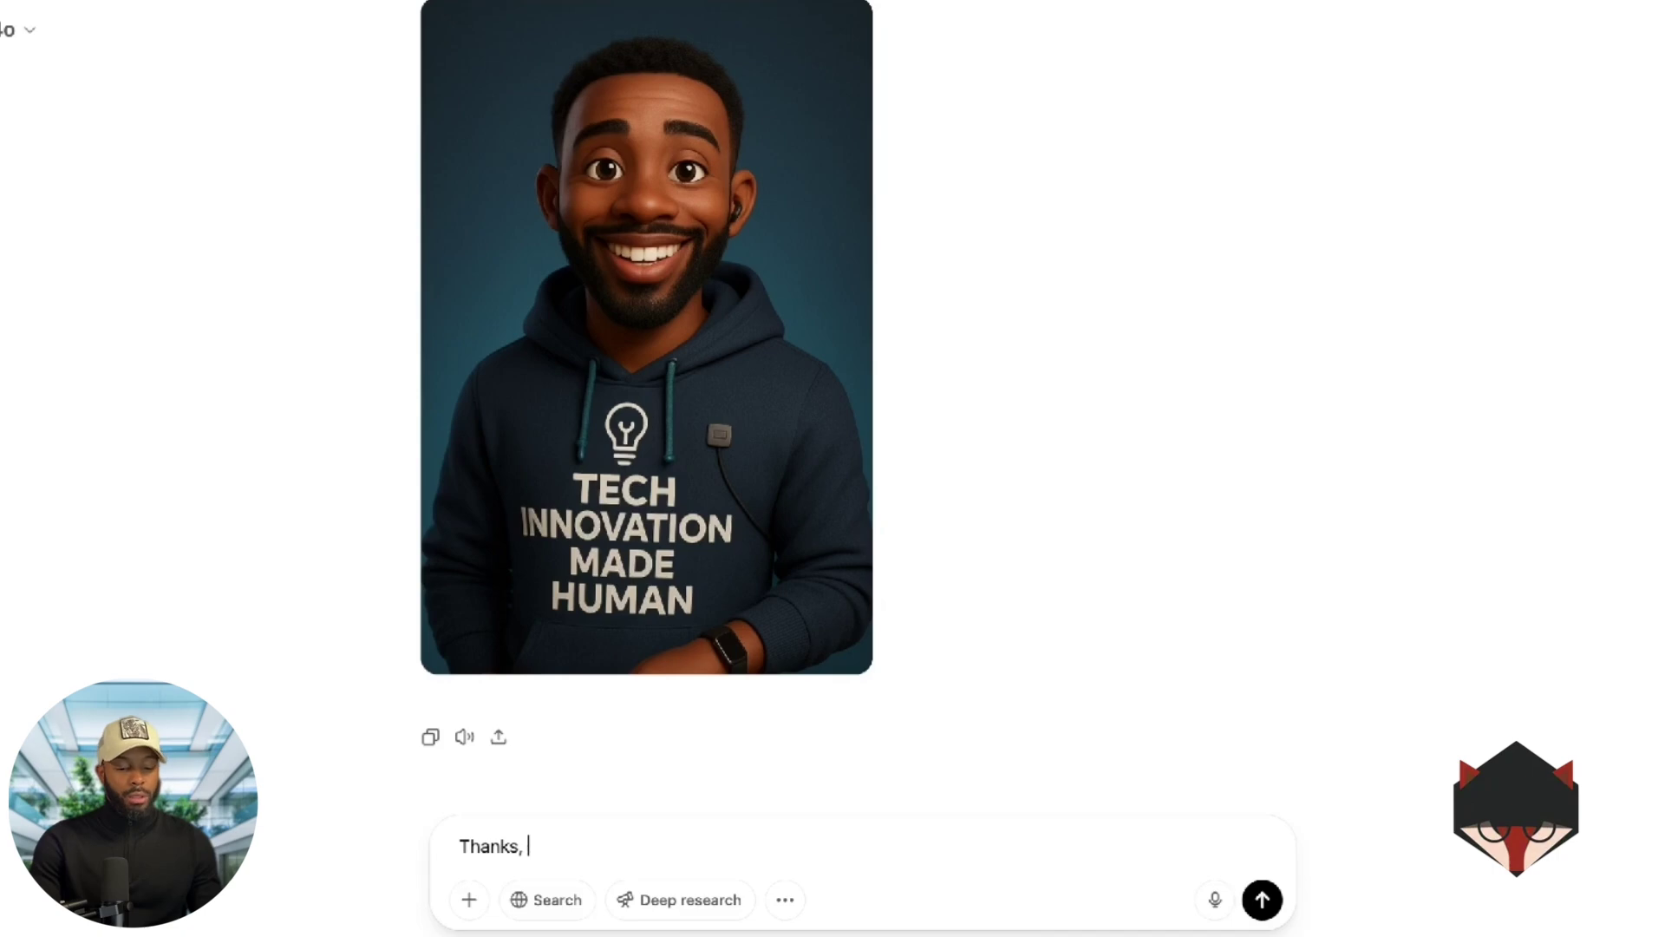
text( I would like )
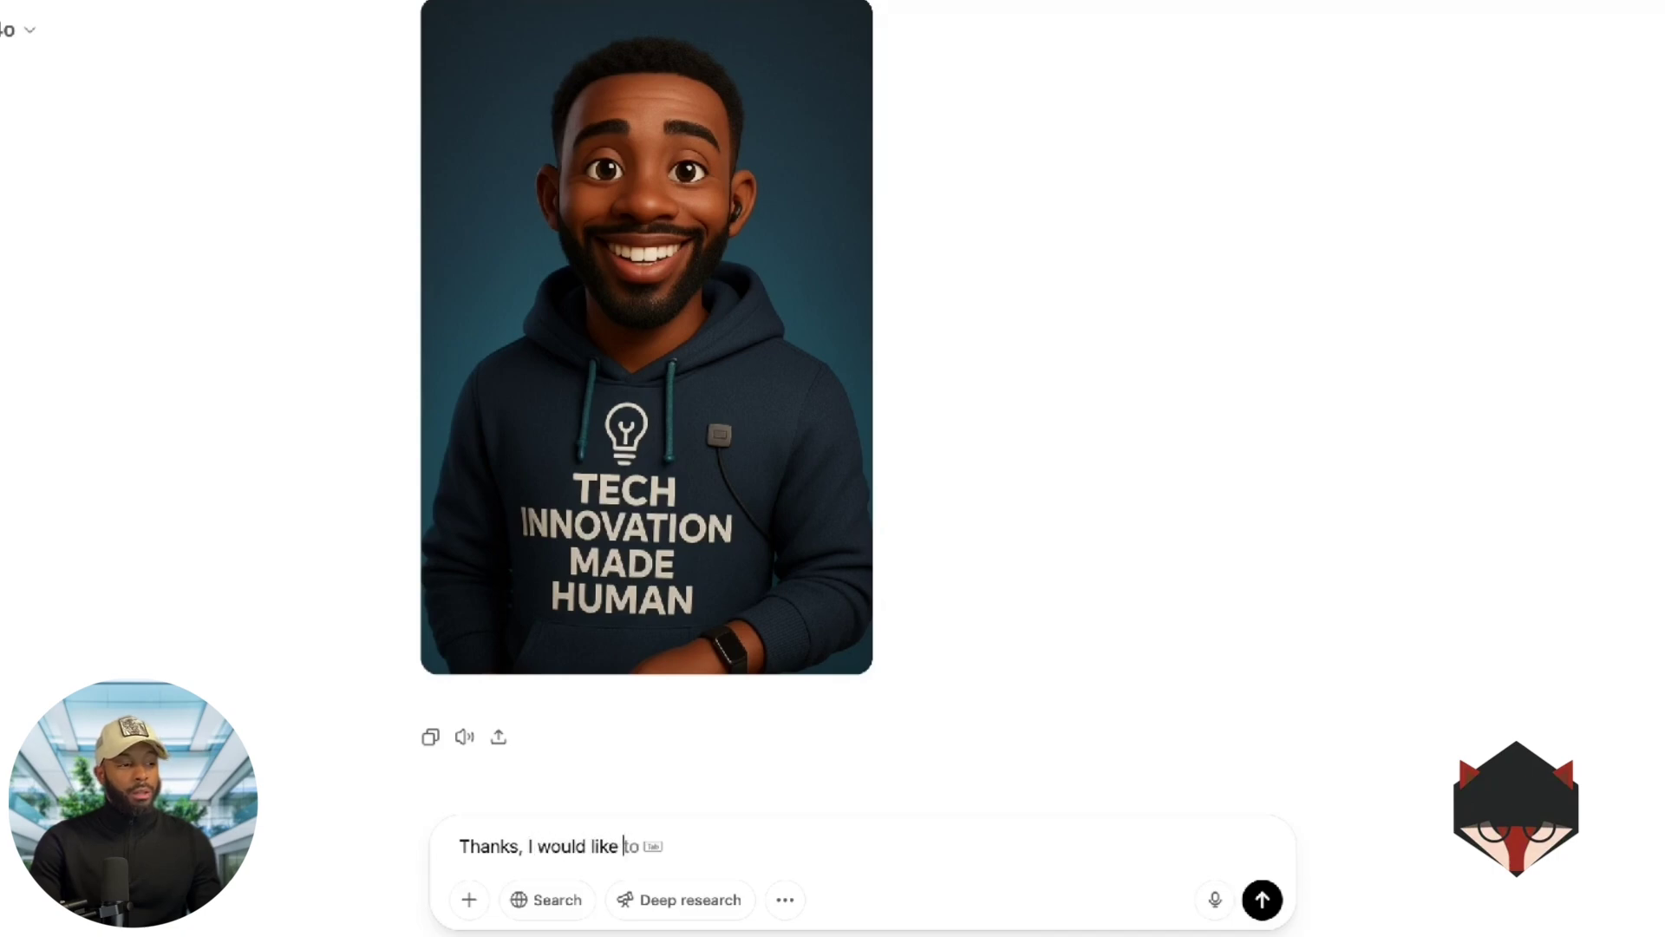
text(to give the c)
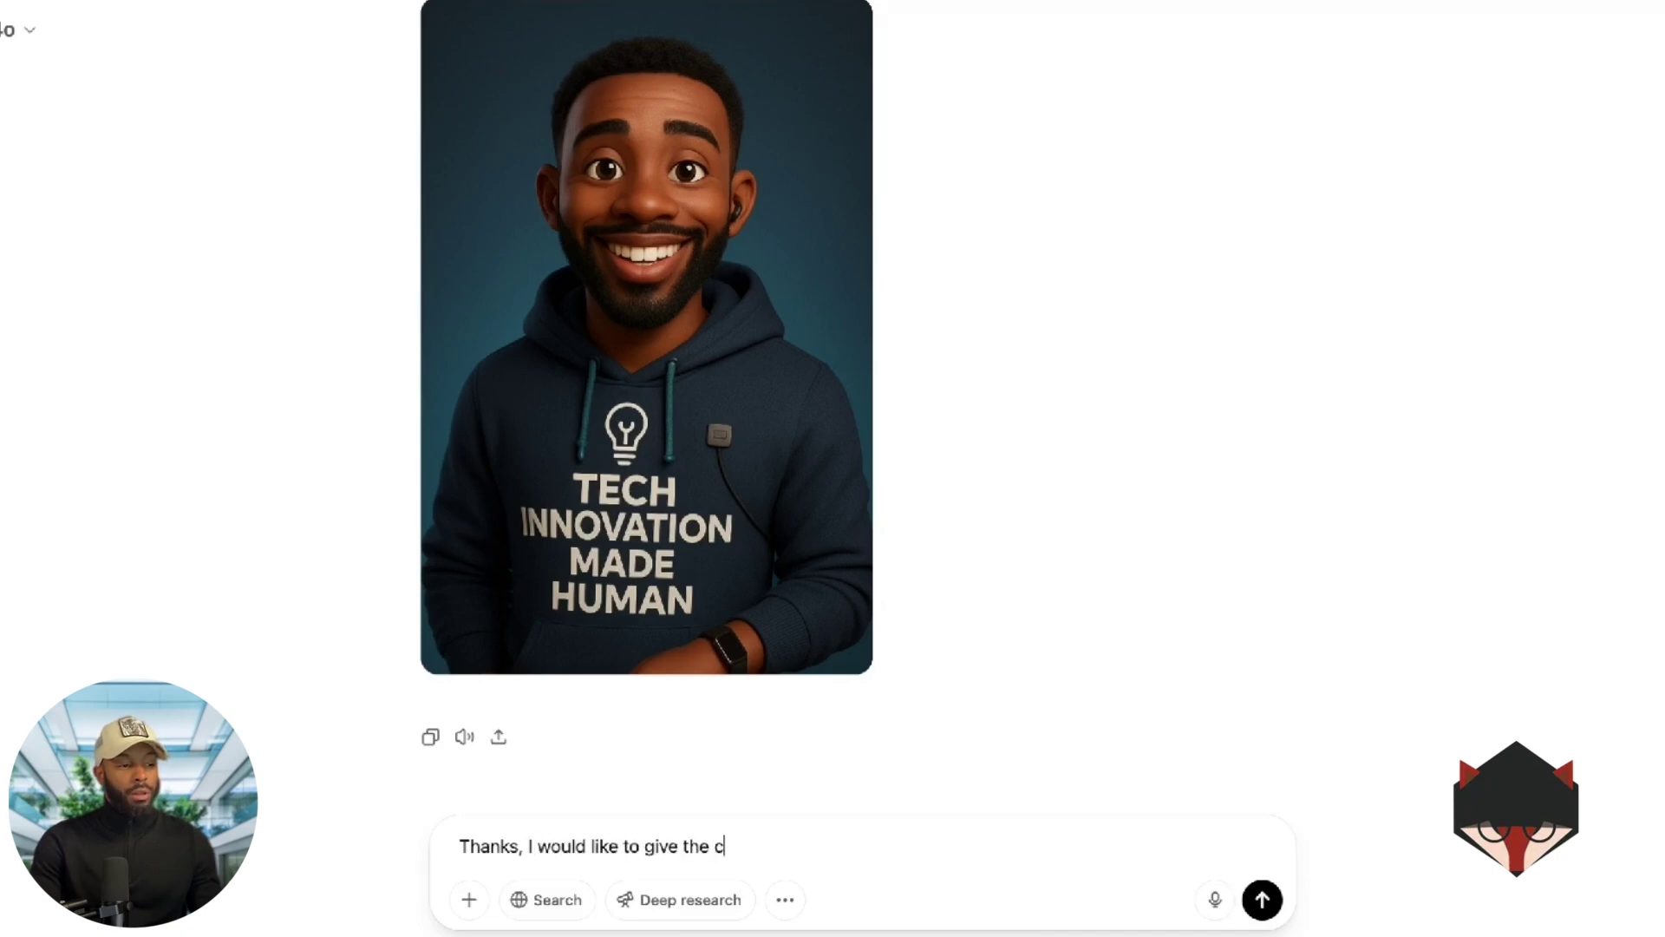
text(haracter a white shi)
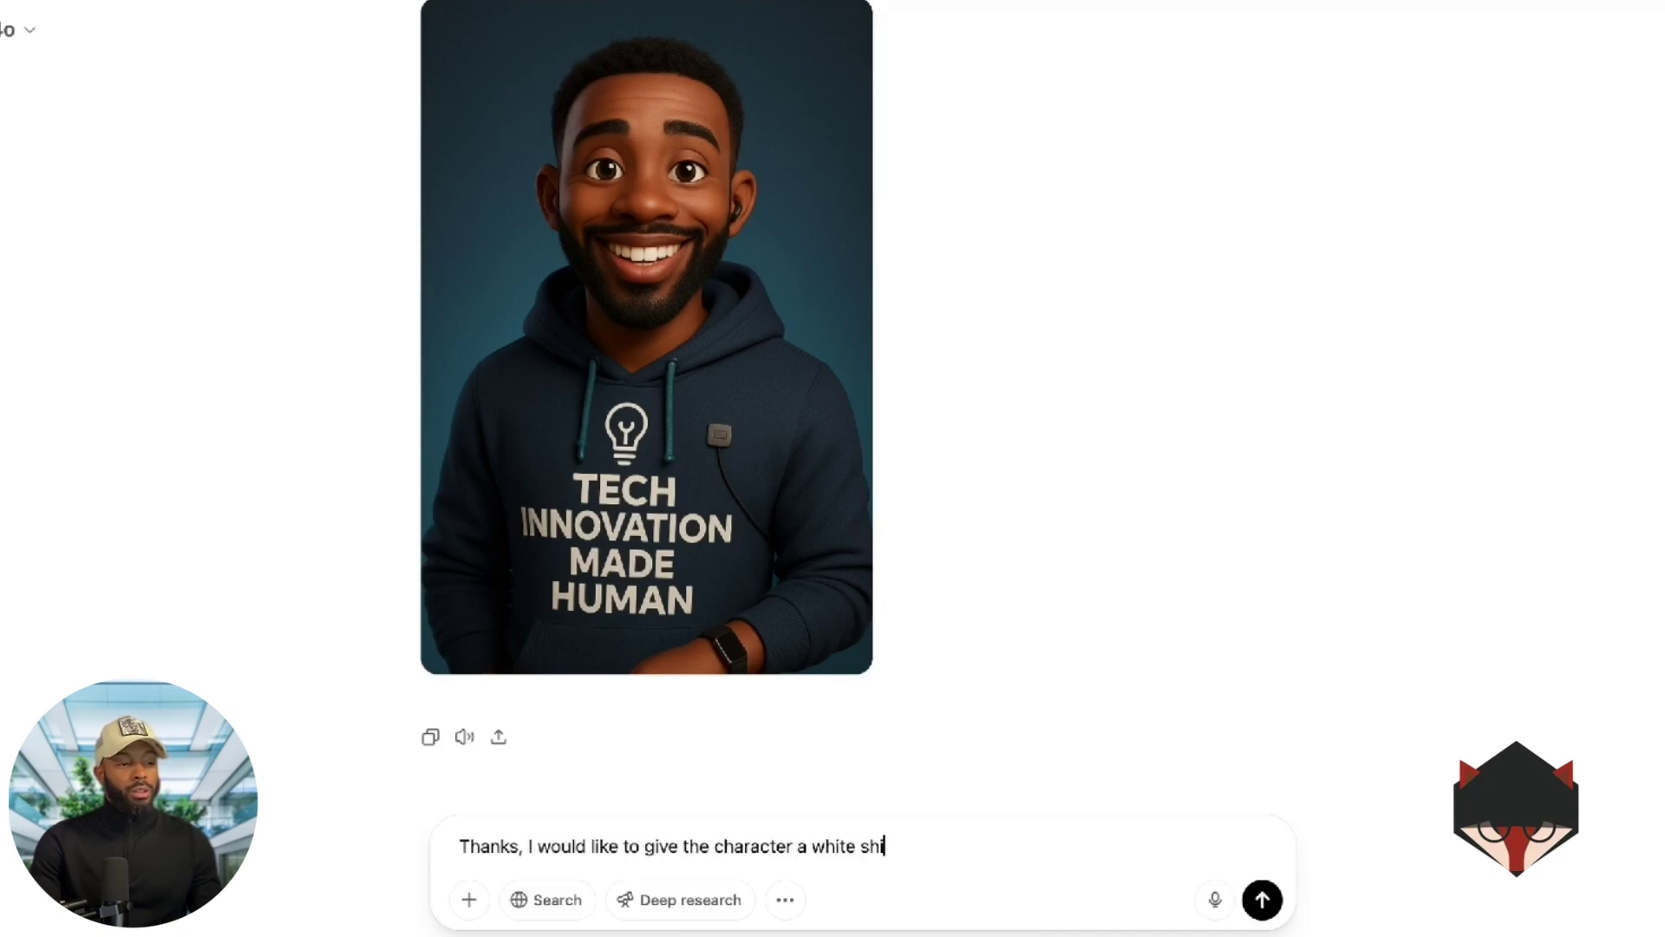
text(rt instead of the )
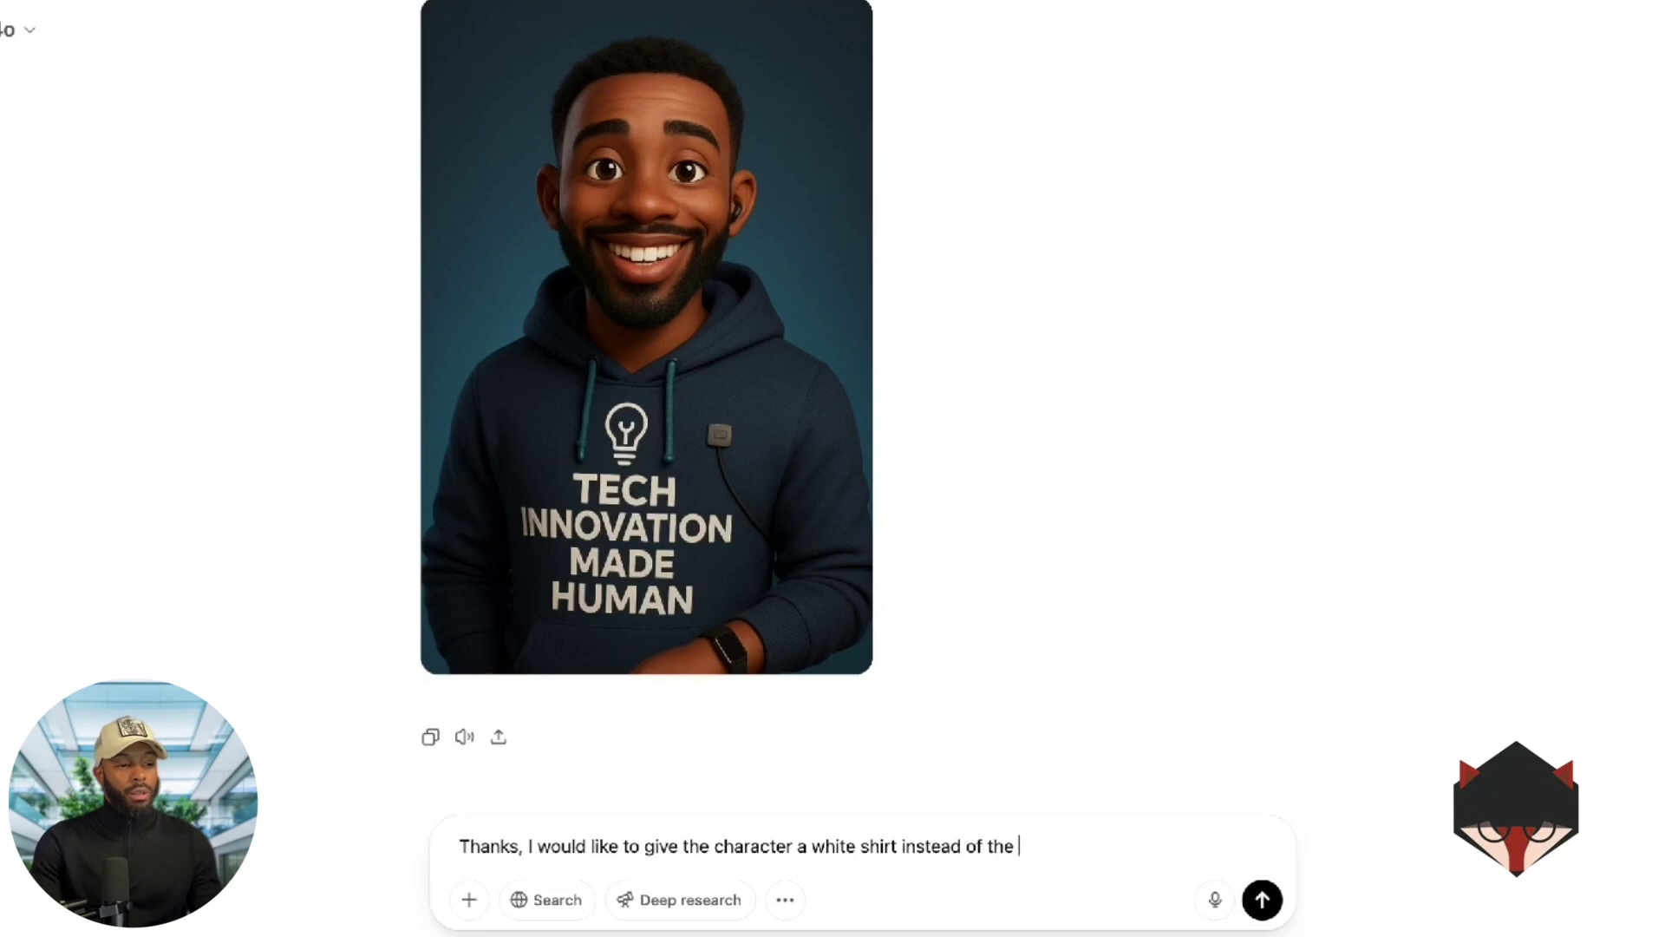
text(hoodie. Can you )
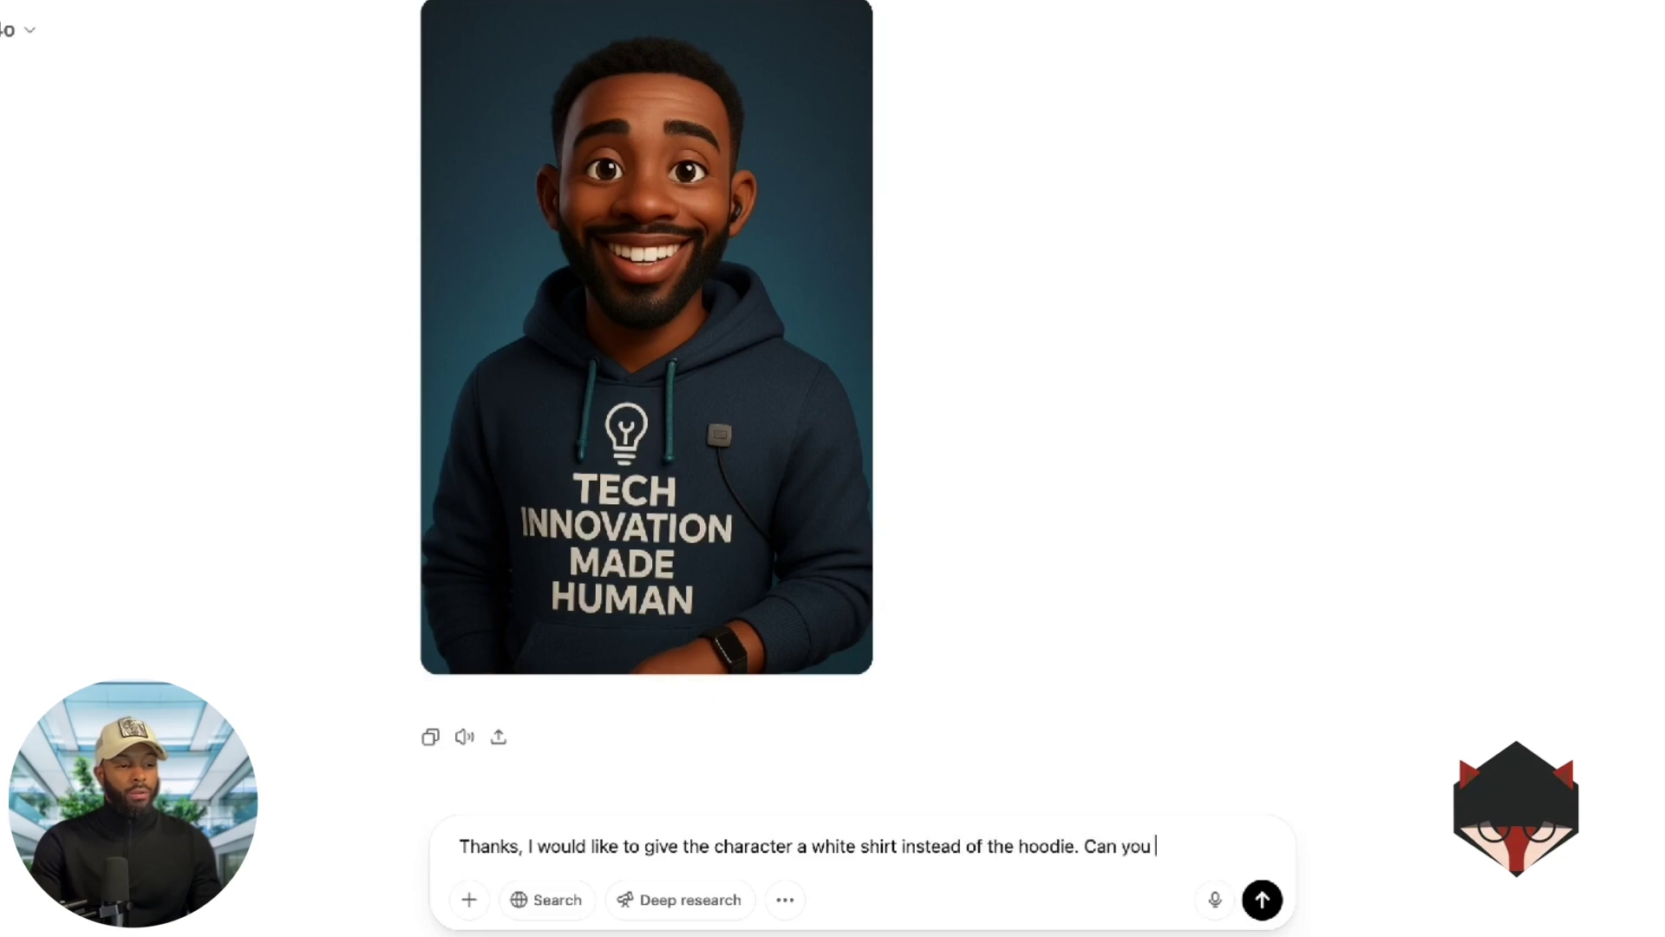
text(recreate the ima)
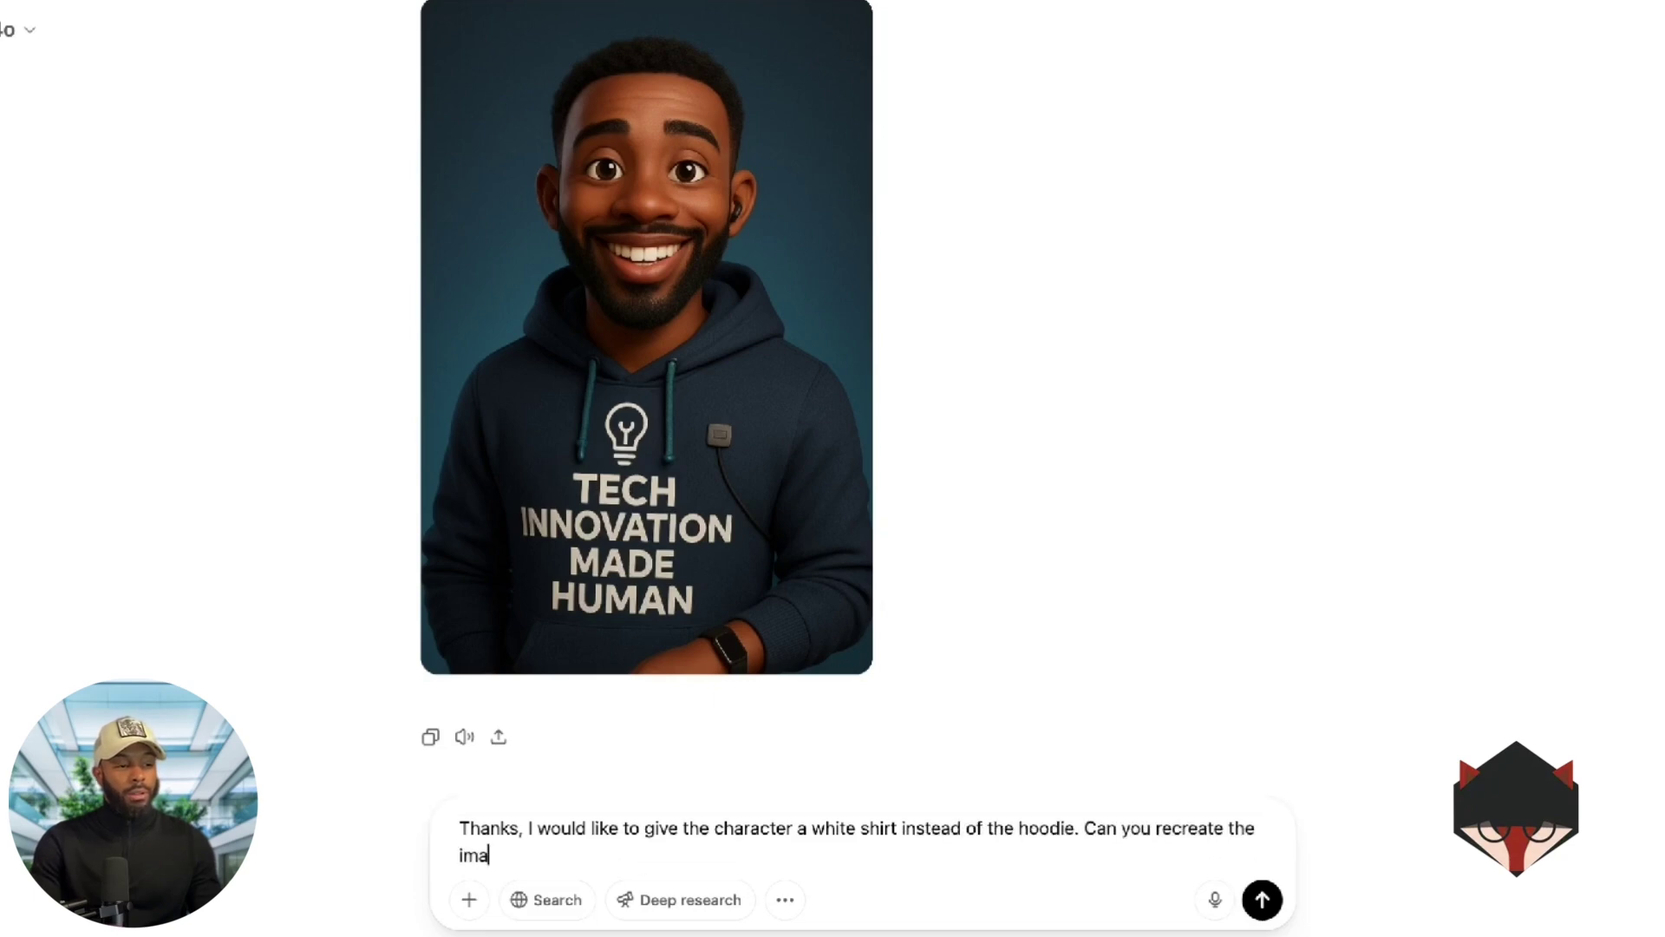
text(ge?)
key(Return)
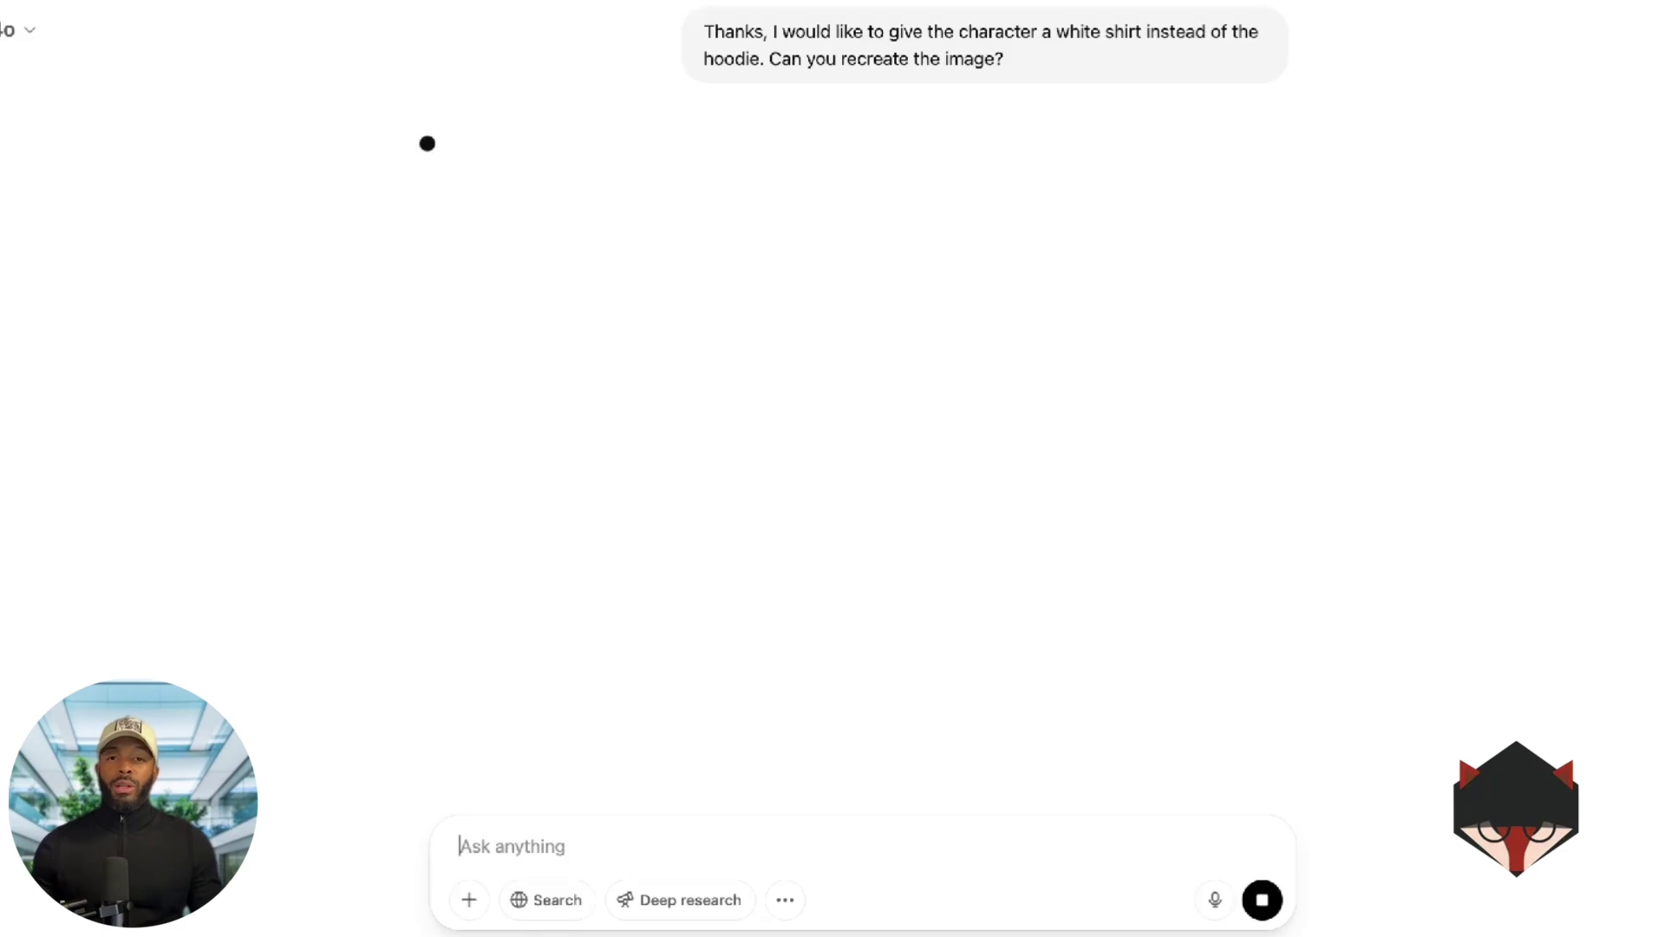
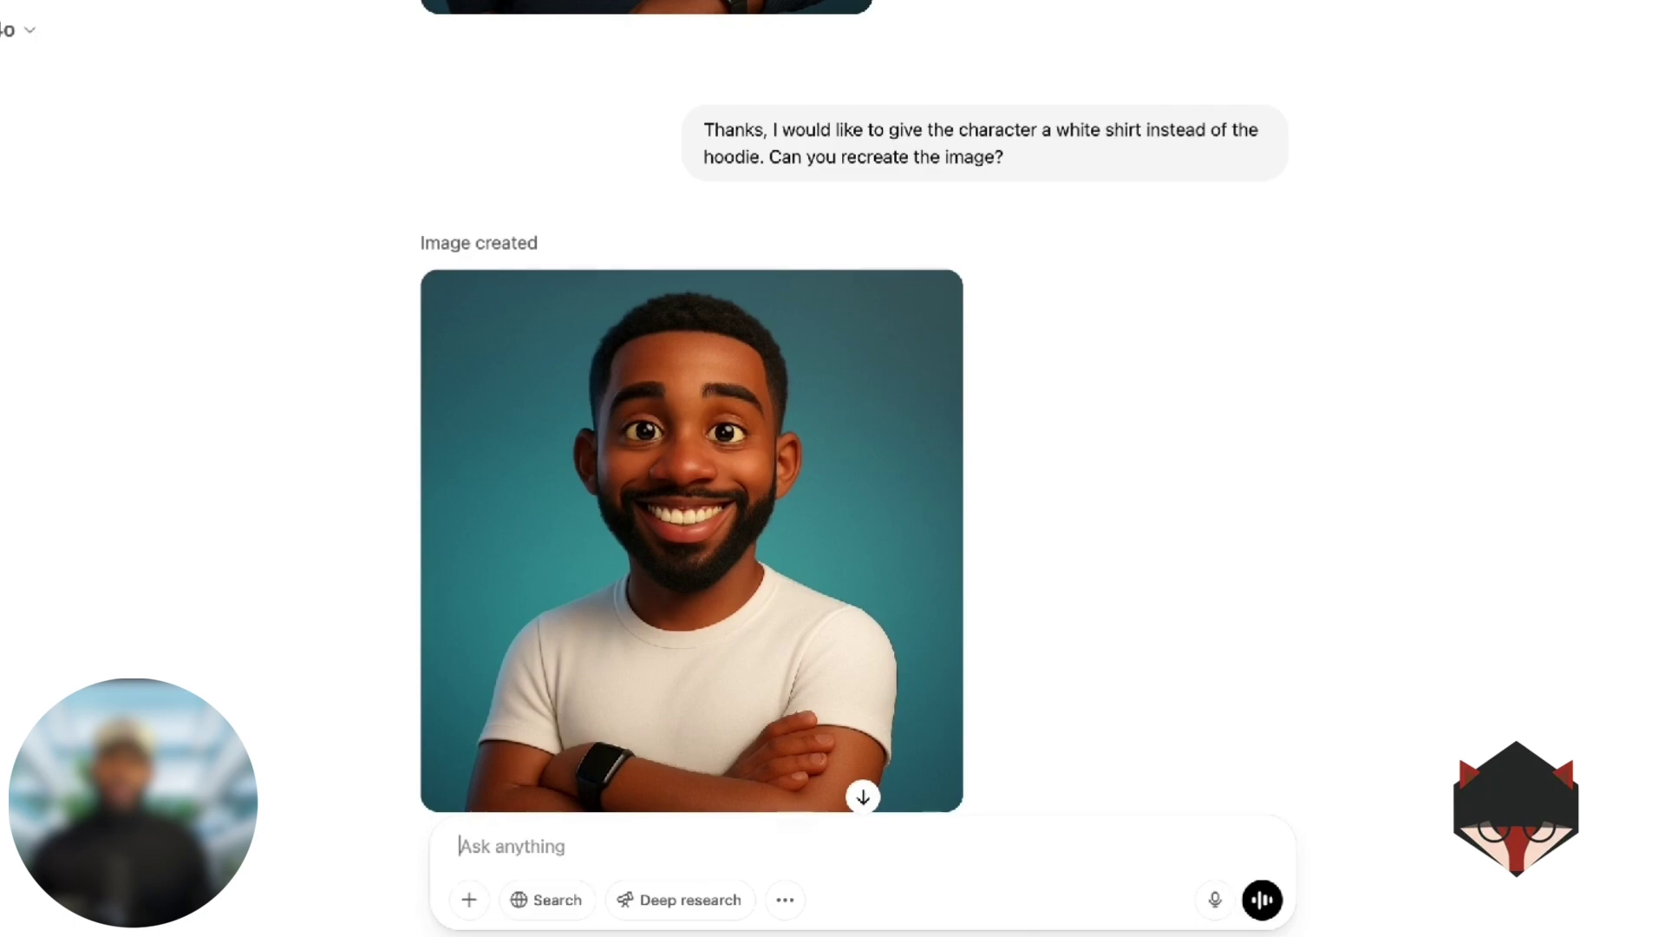
Write a follow-up prompt asking to insert the character into a futuristic technology lab with holograms as the background
text(For the ca)
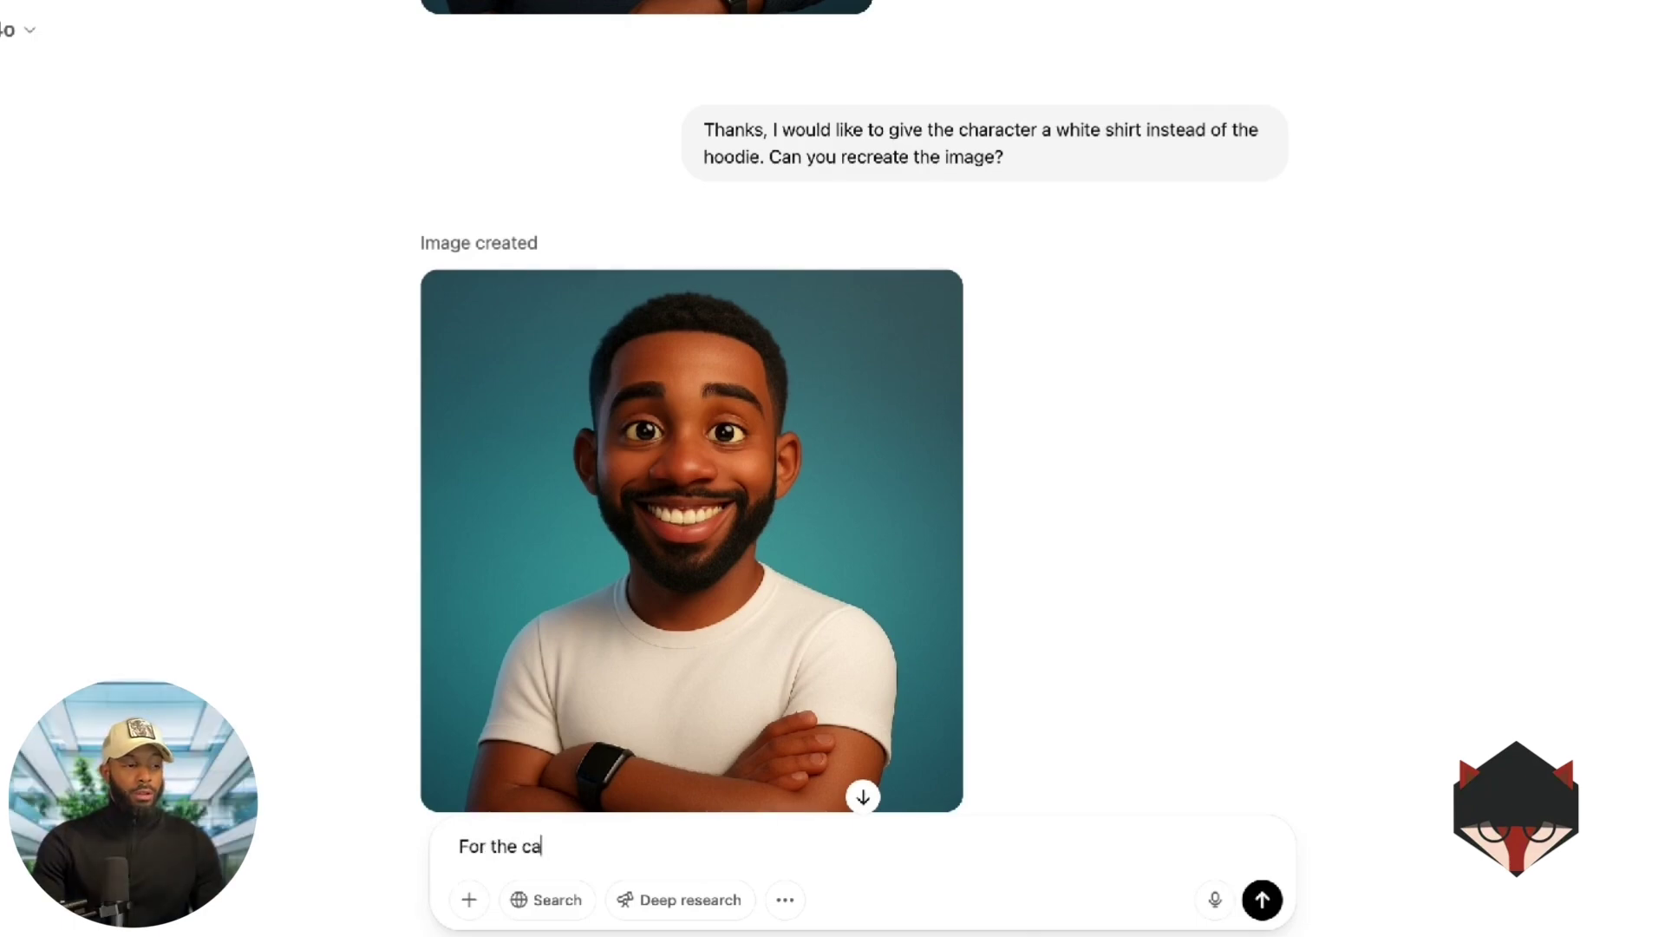
key(BackSpace)
text(haracter's background insert h)
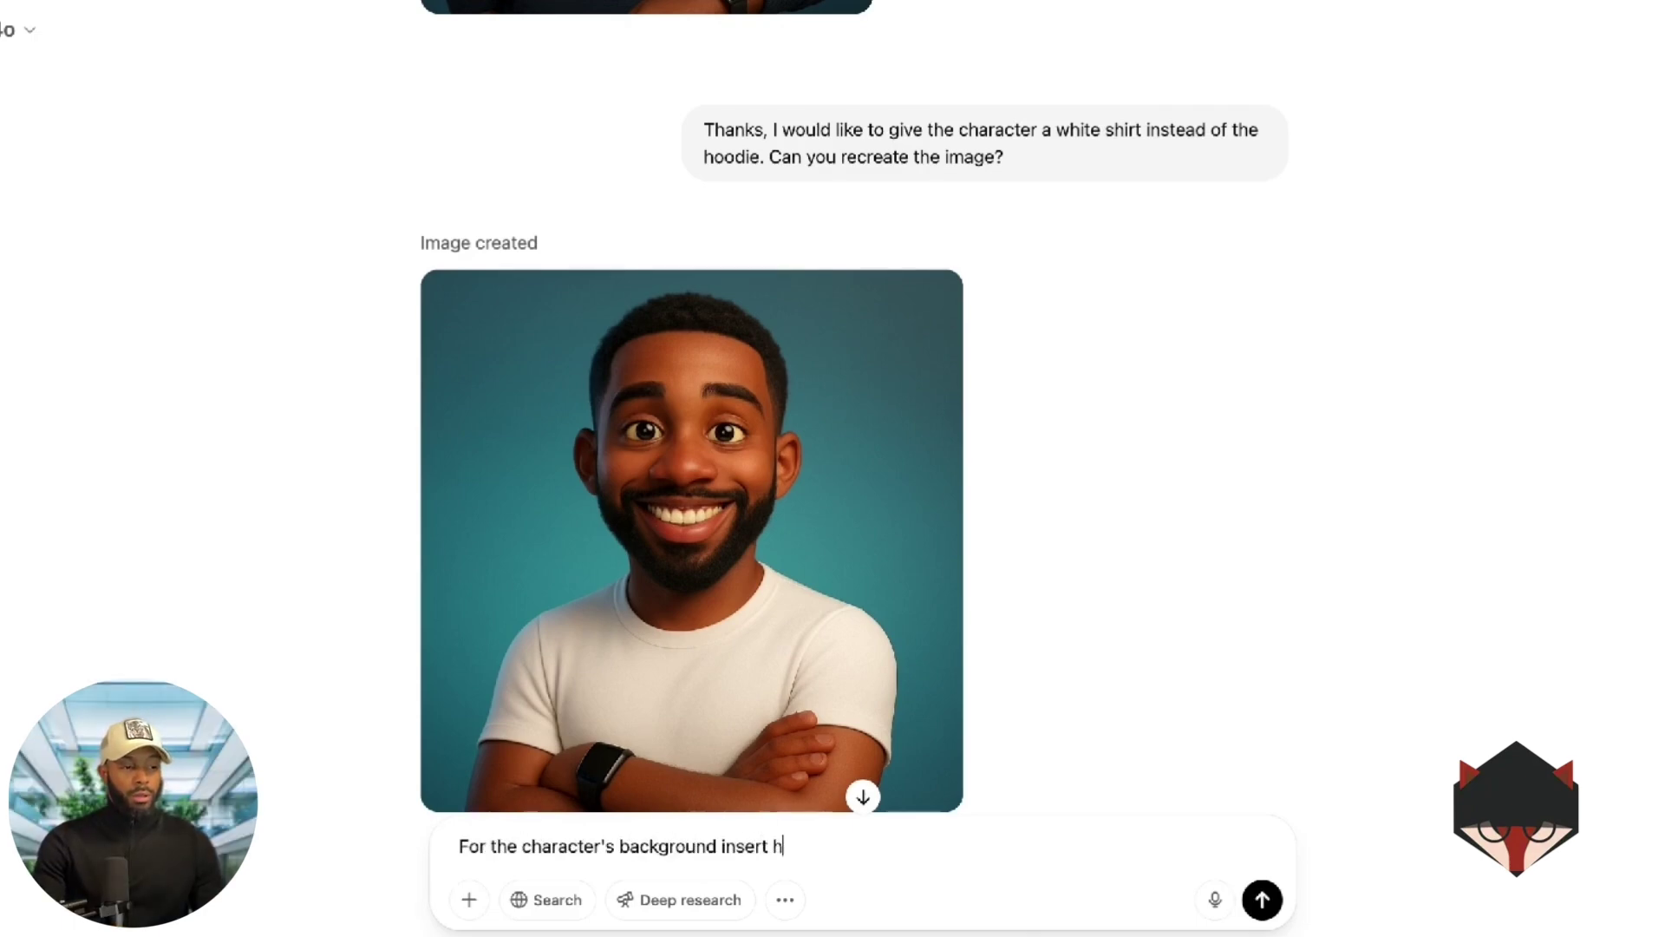
text(im into a fut)
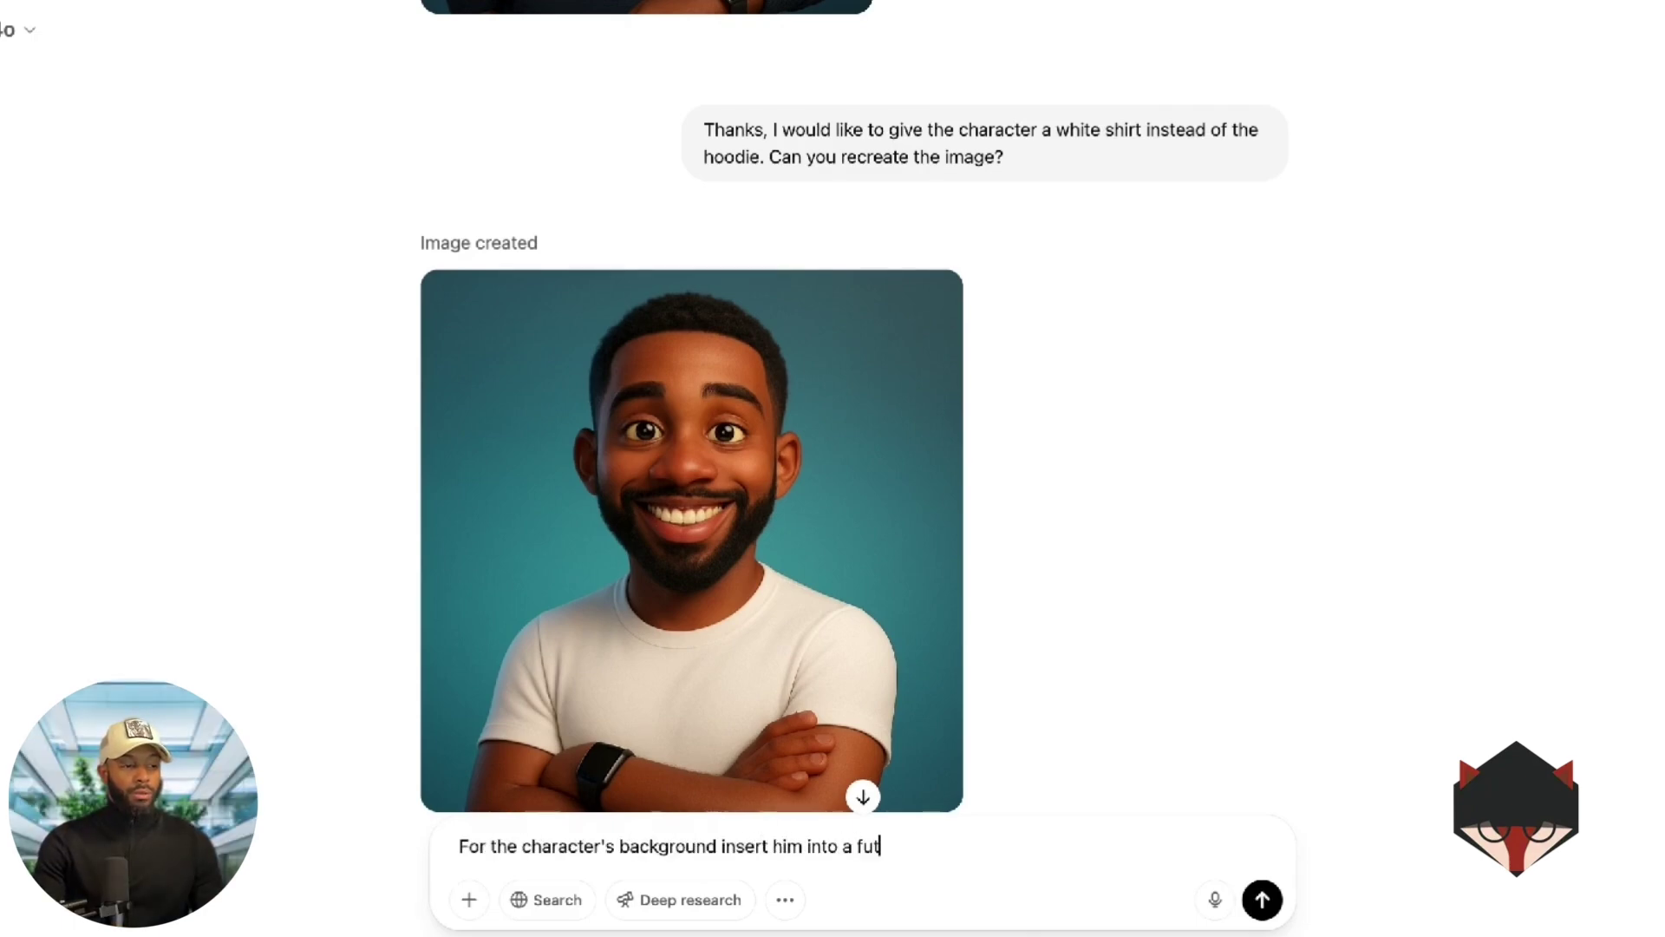
text(uristic technology lab wit)
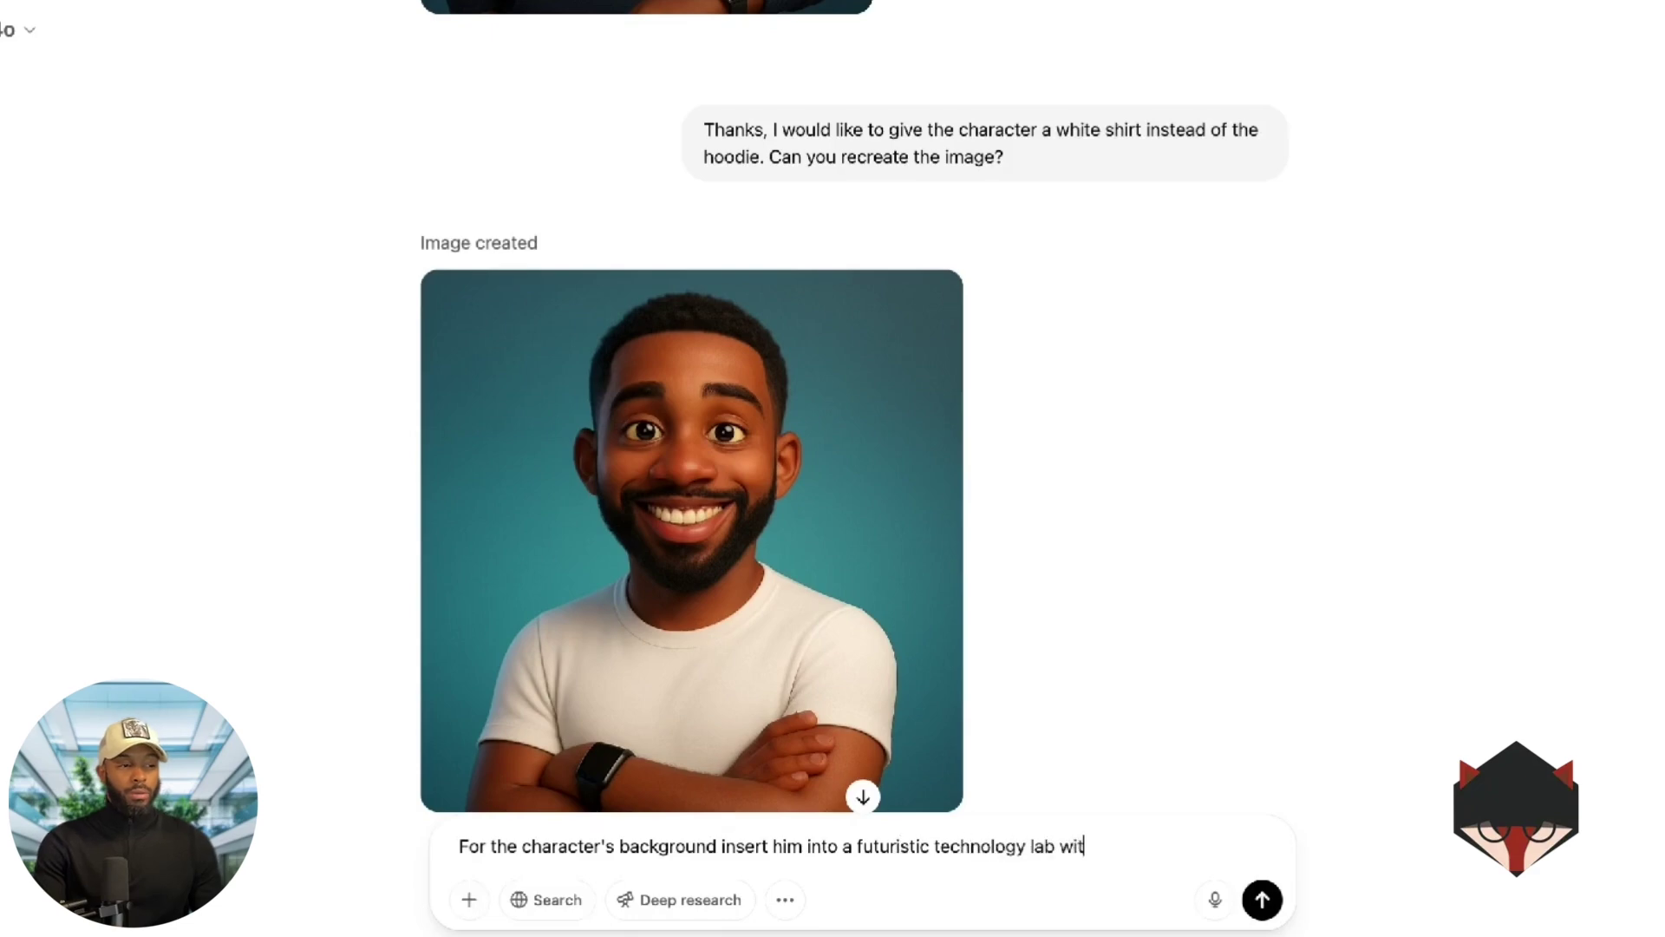
text(h holograms )
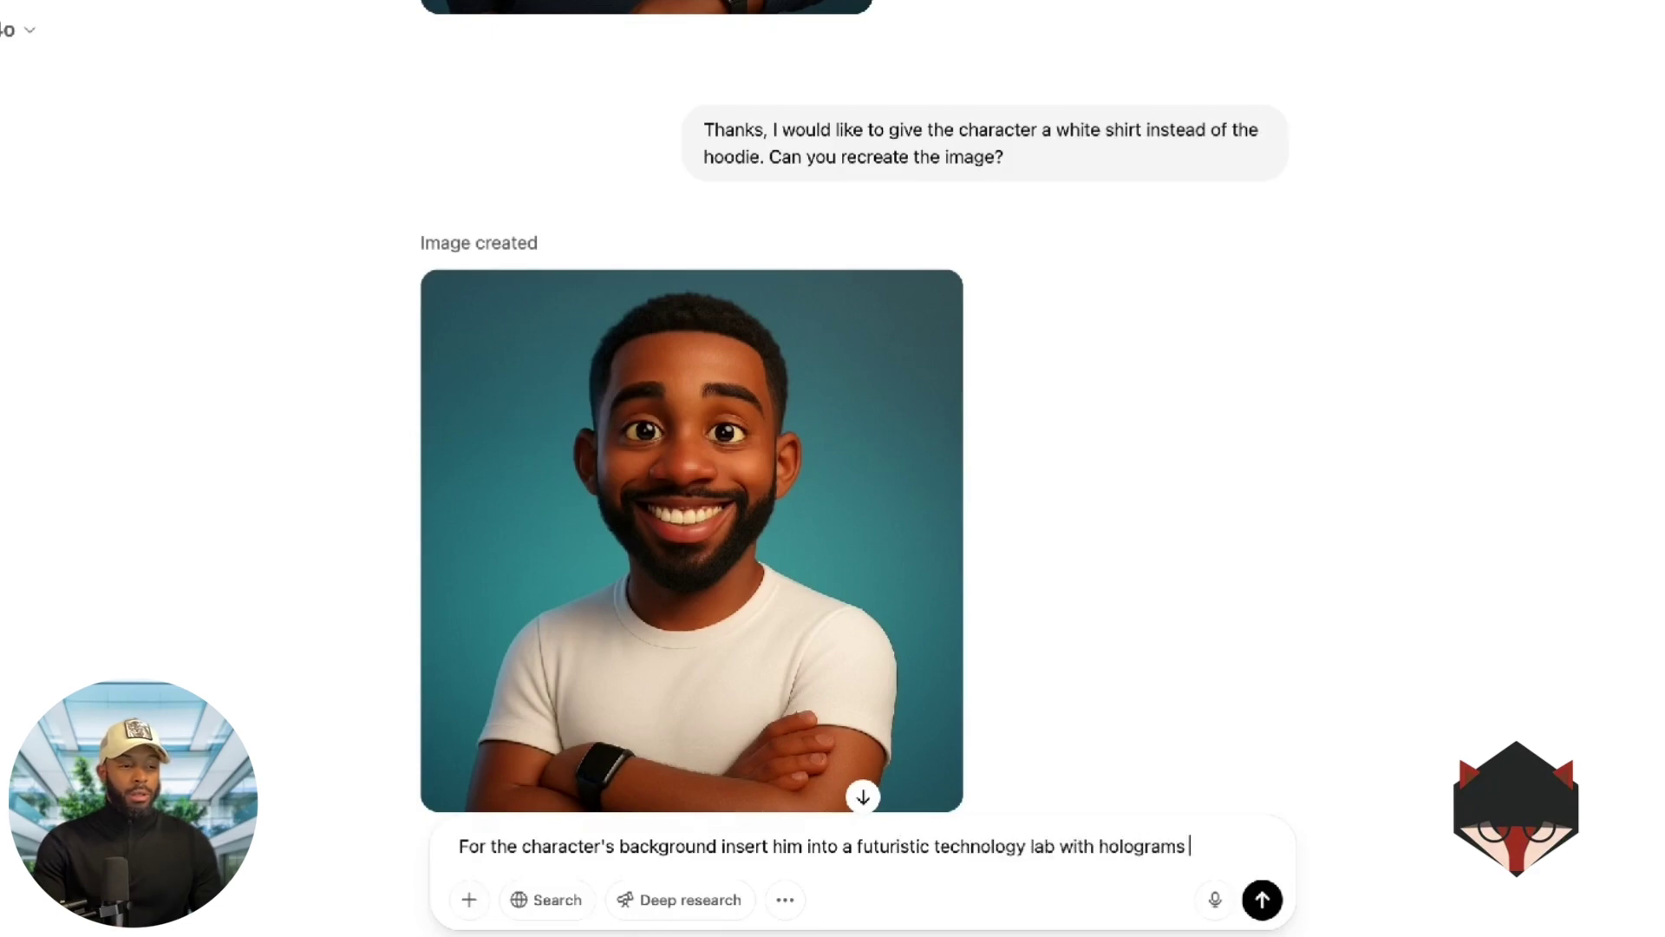
text(and. Have )
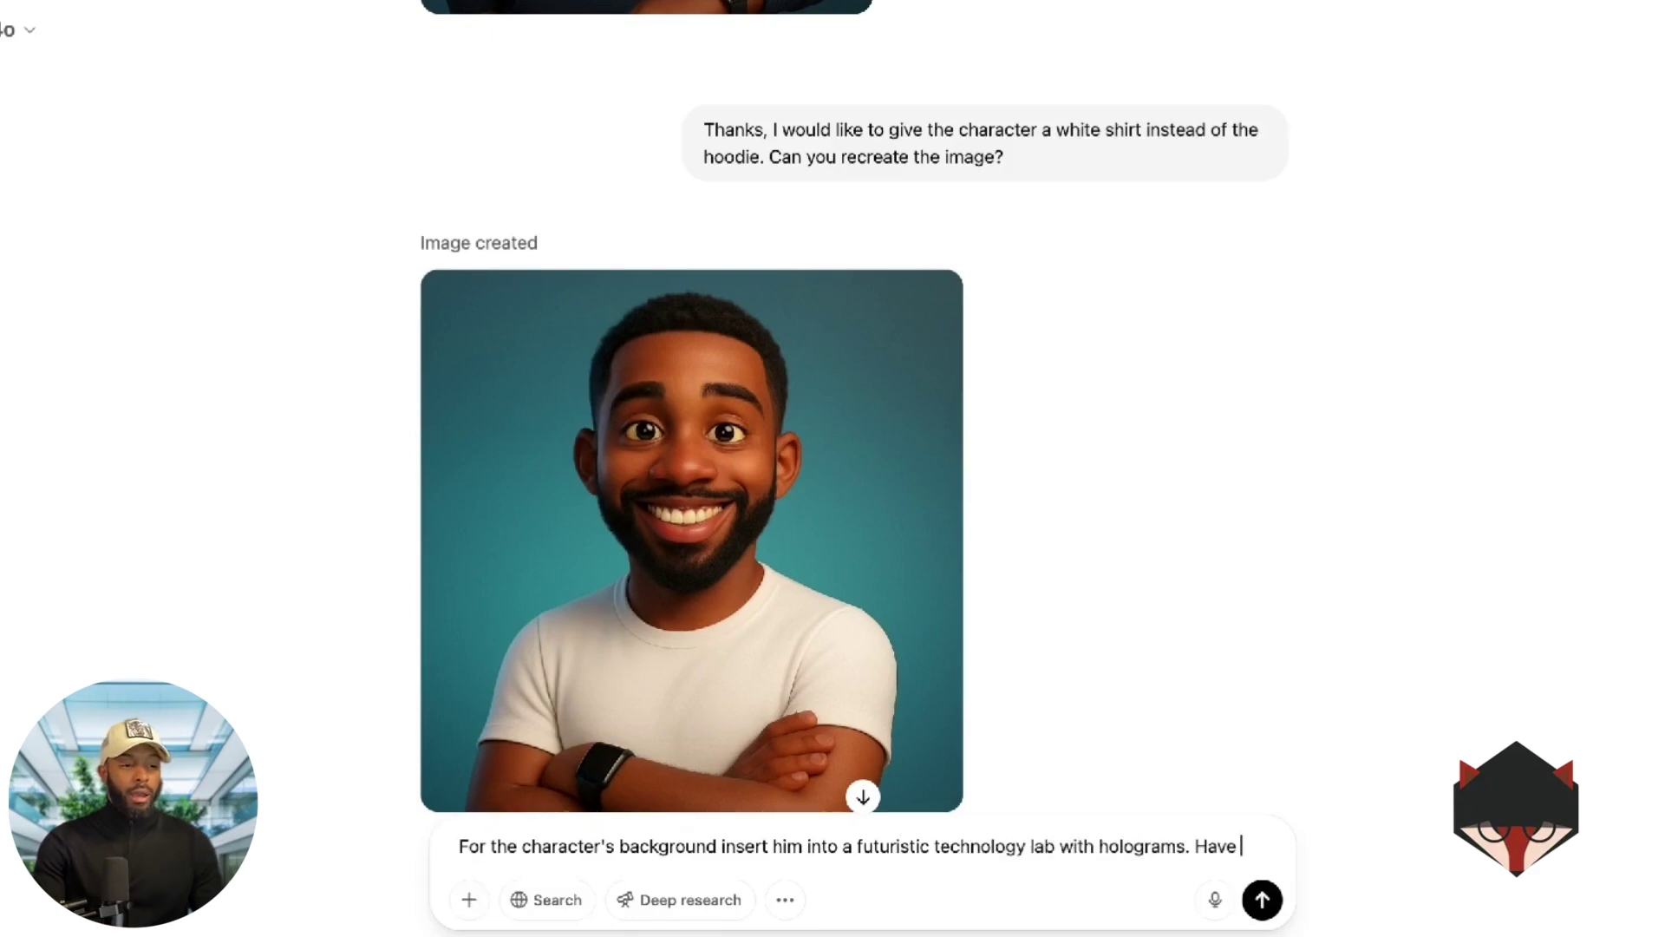
Add to the prompt that the character is sitting at a desk working on a laptop, and send the message
text(the caracter sit)
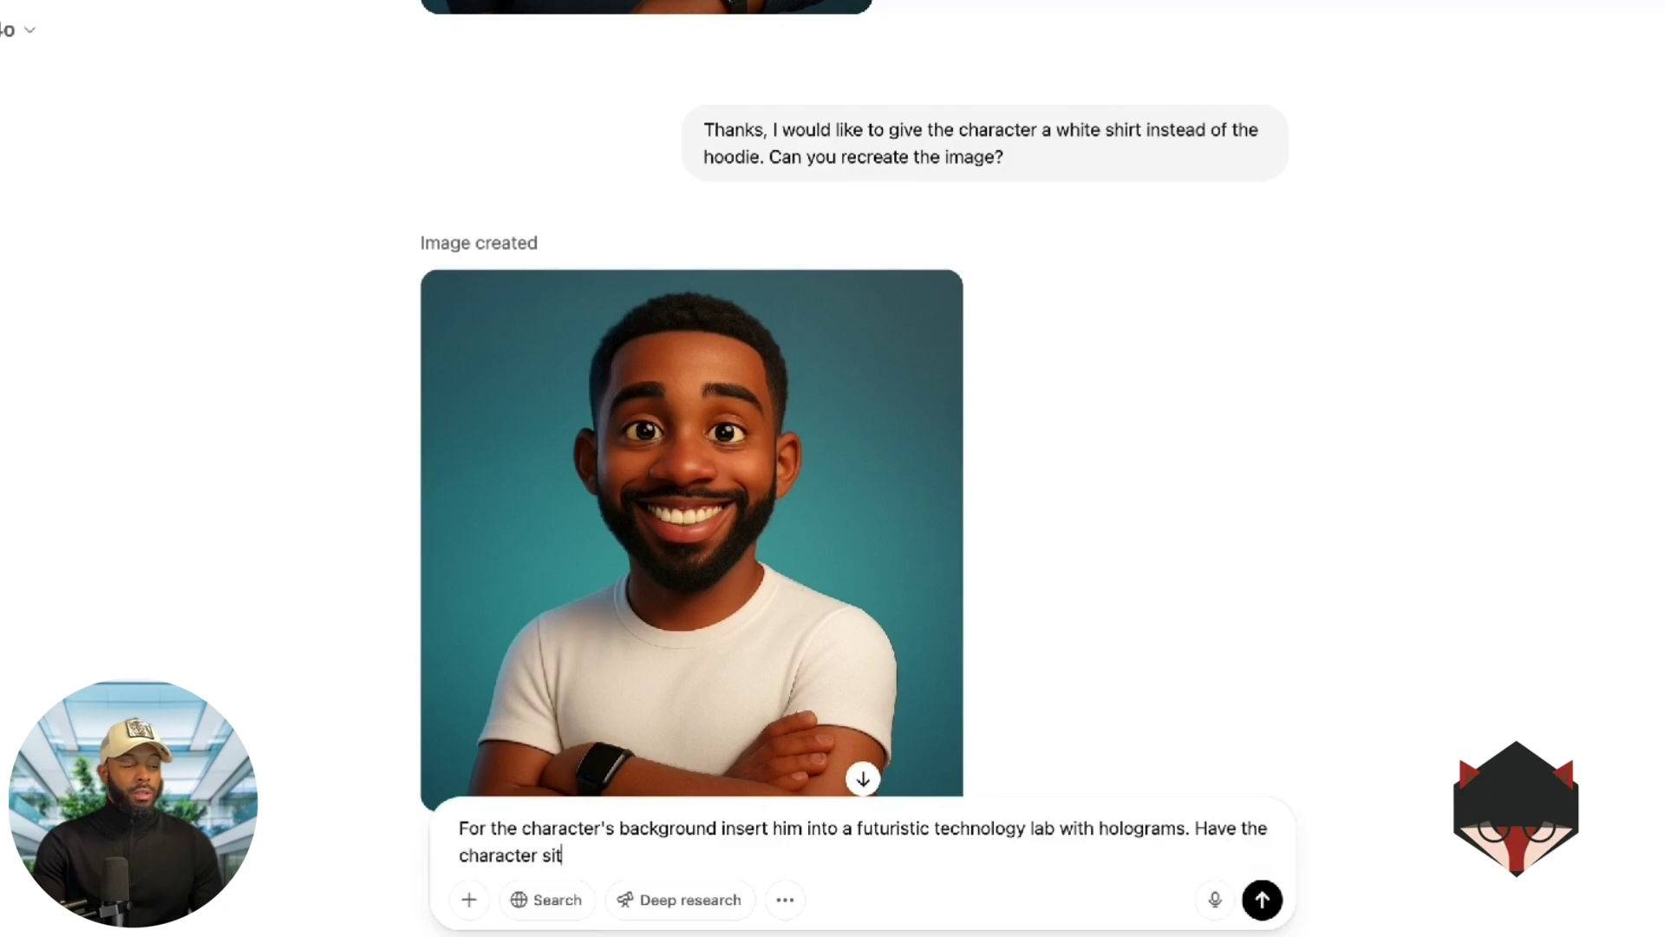
text(ting a desk work)
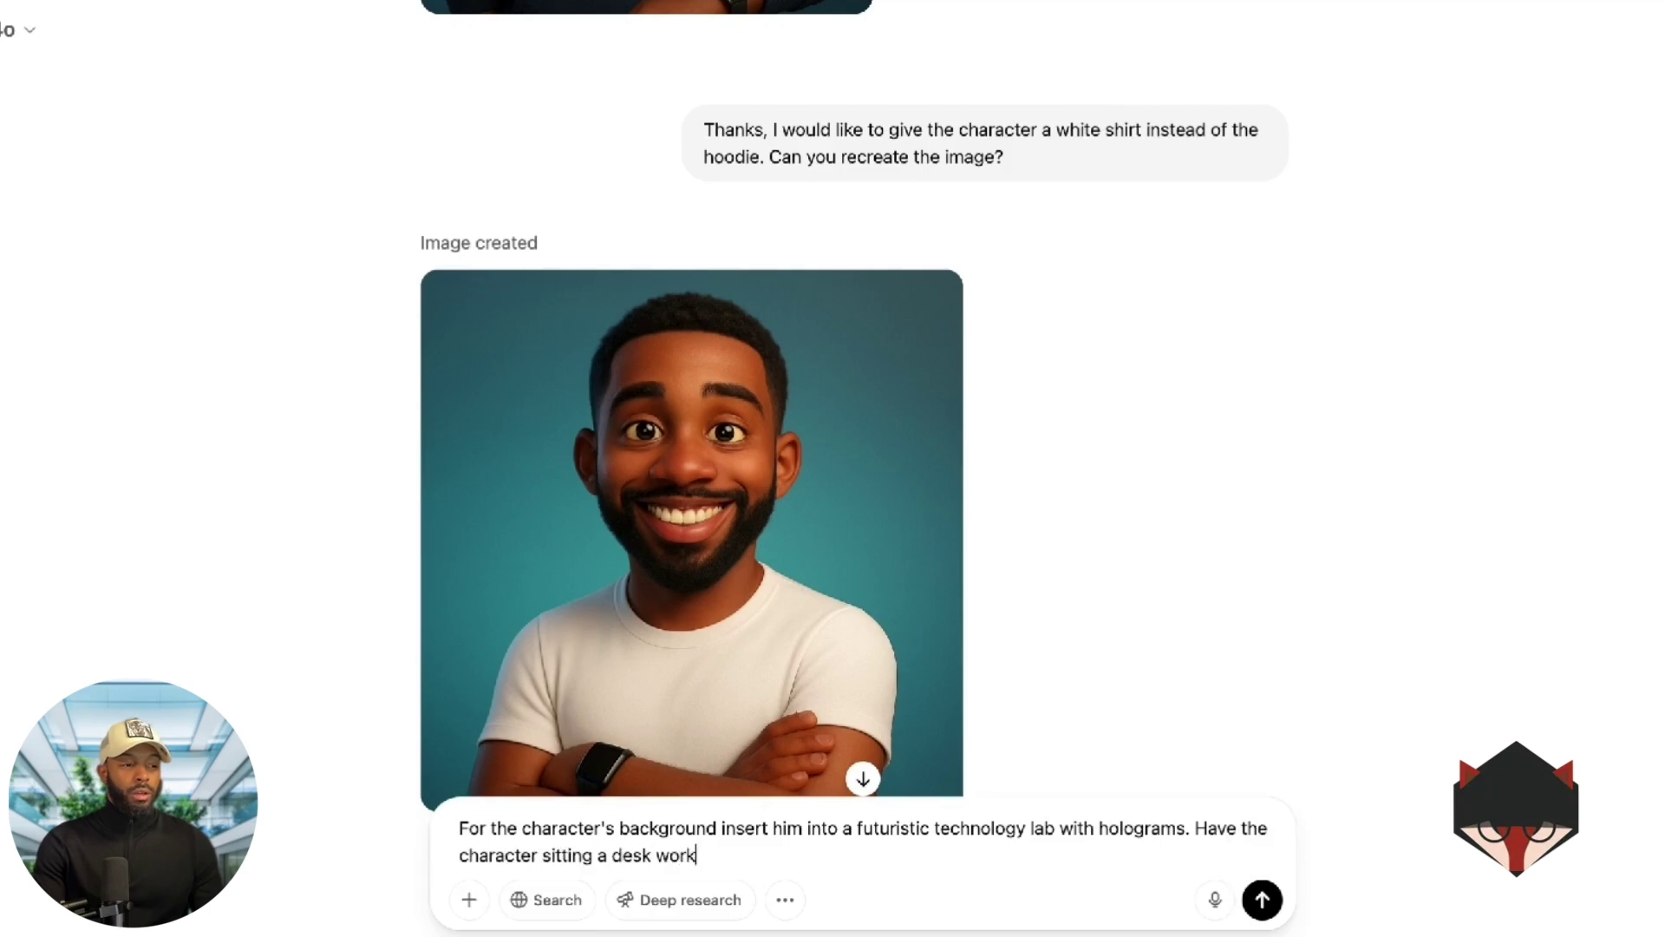
text(ing on. a)
key(BackSpace)
key(BackSpace)
key(BackSpace)
text(a laptop.)
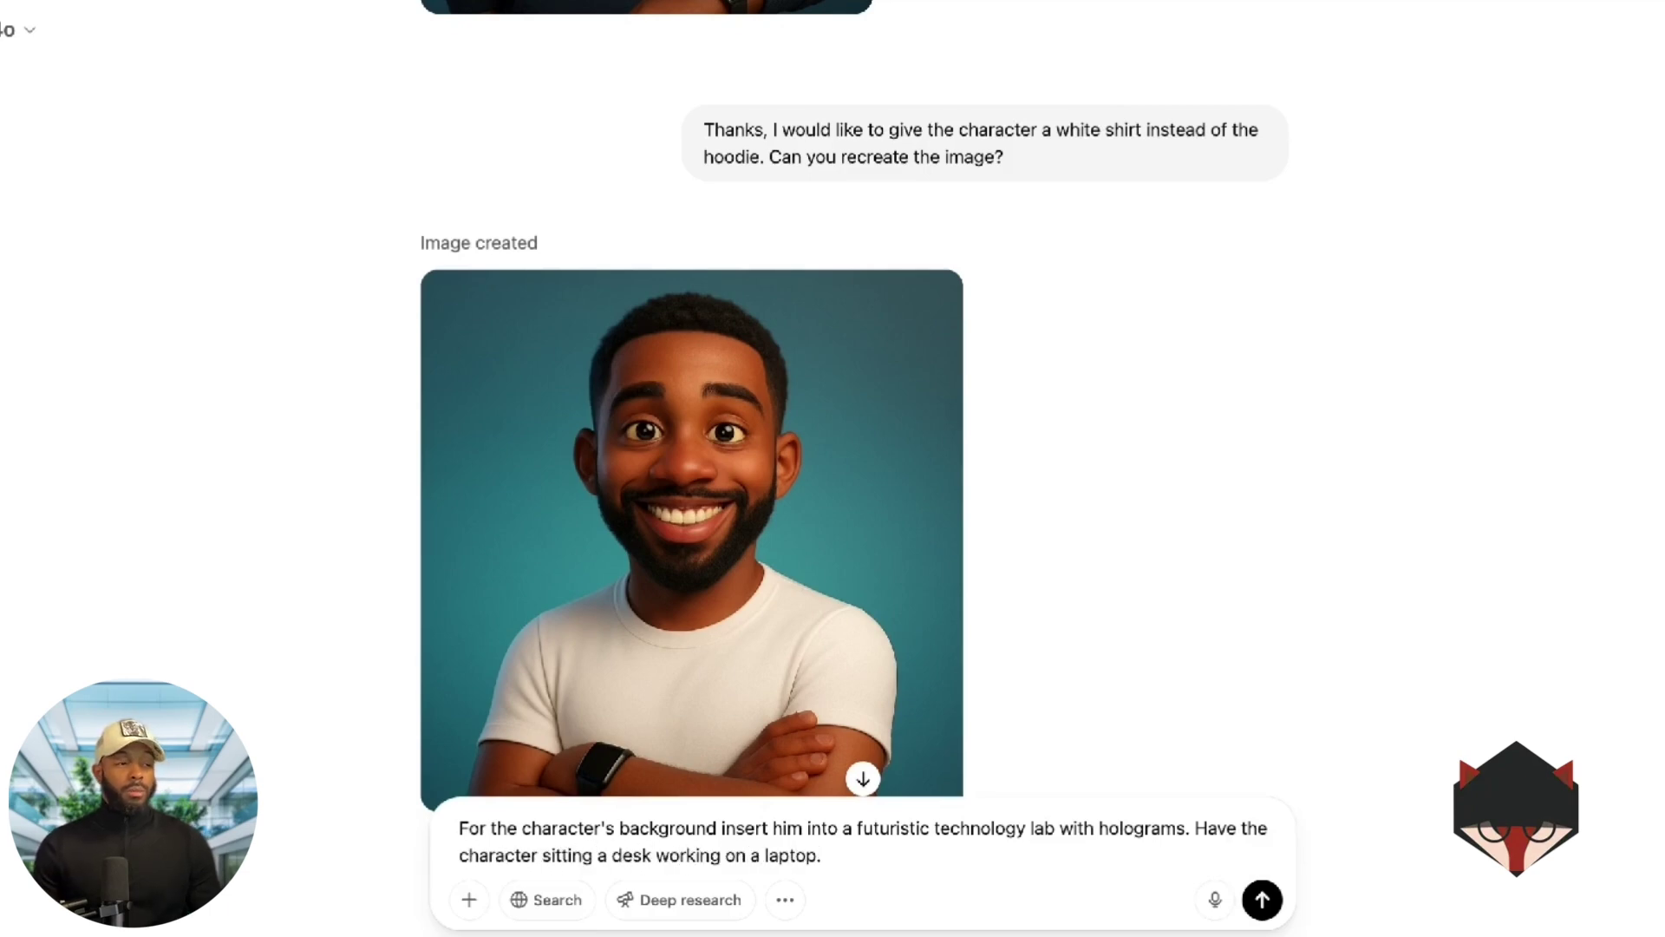
key(Return)
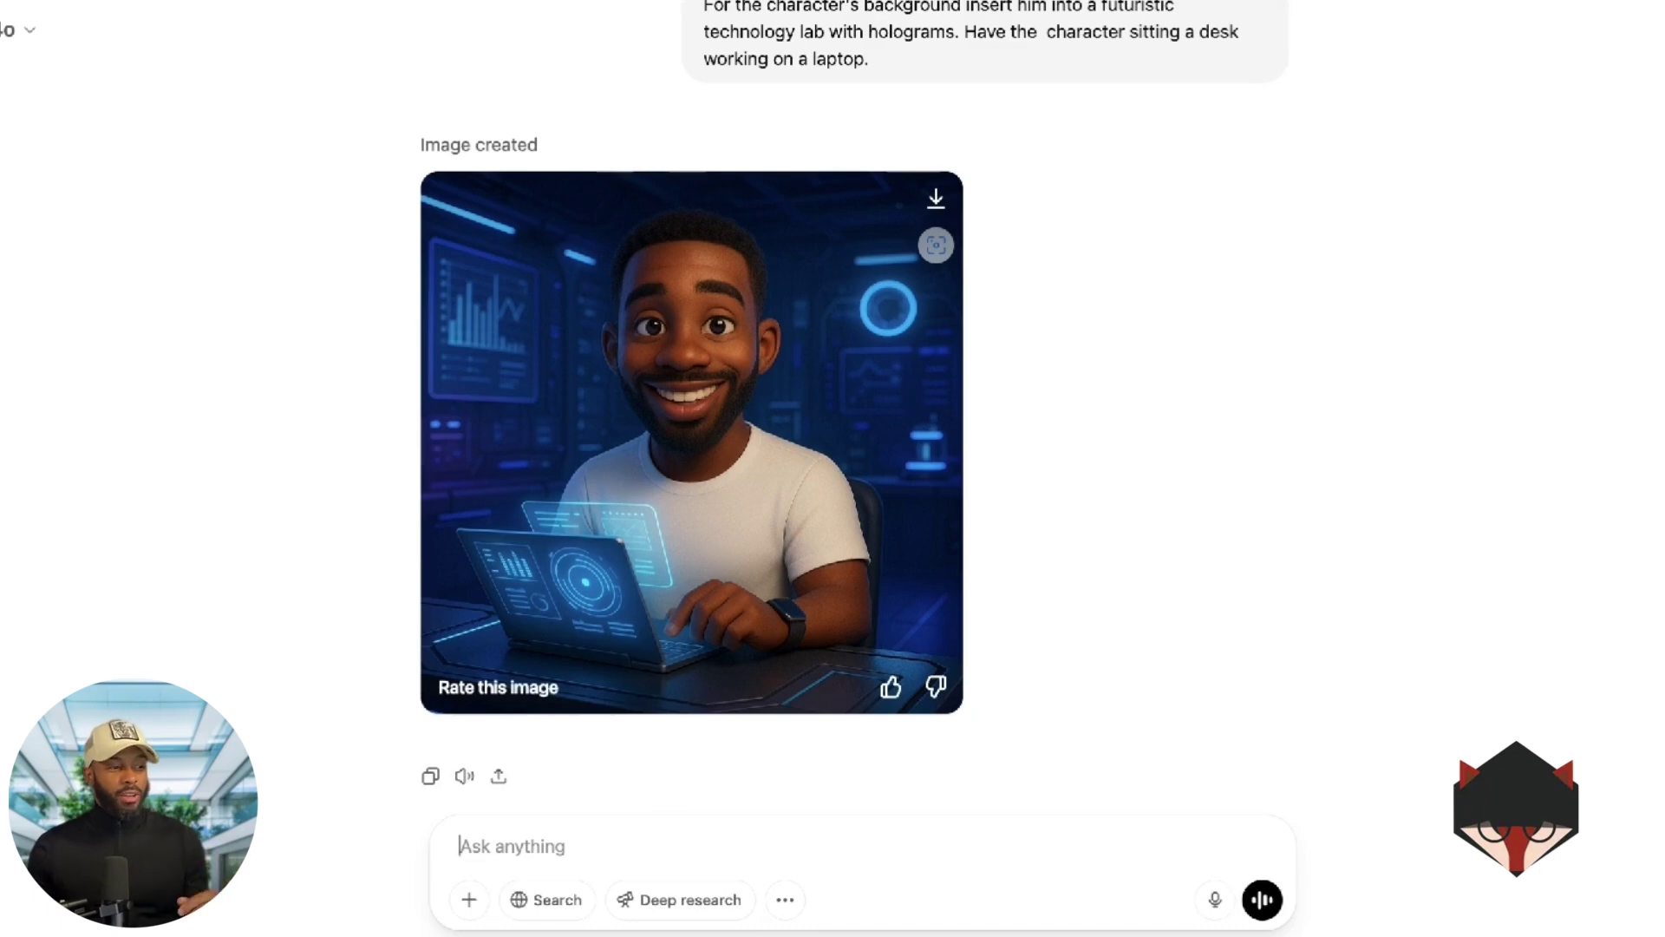
View the generated futuristic lab image at full size and download it
click(653, 408)
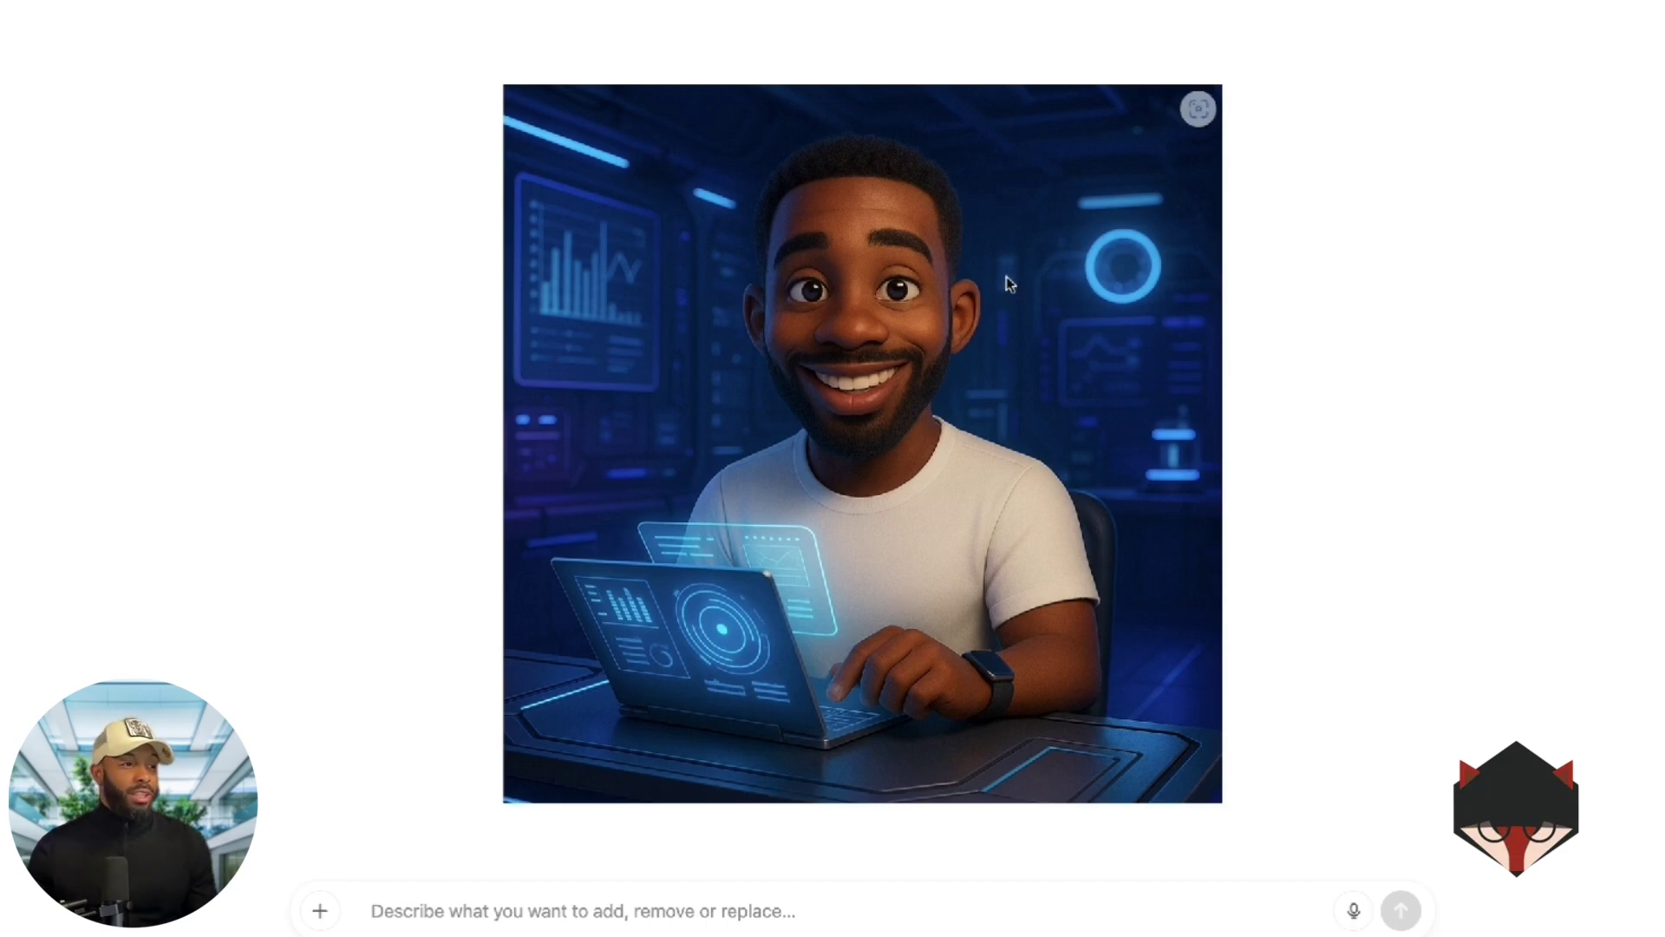
click(1249, 264)
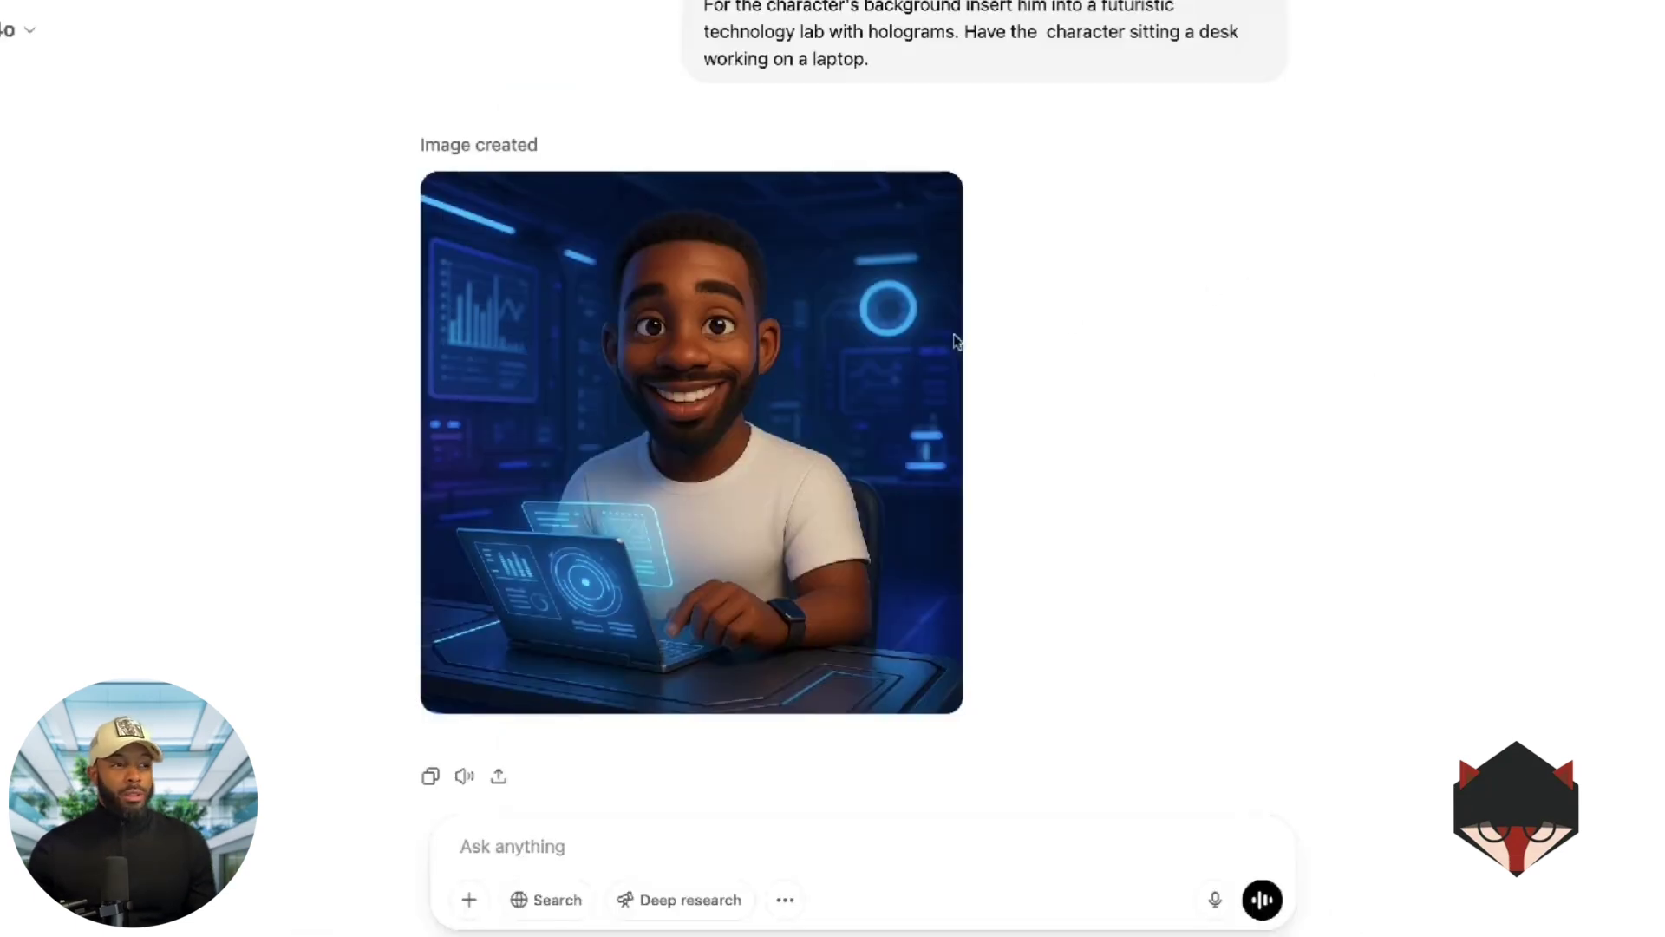
mouse_move(938, 208)
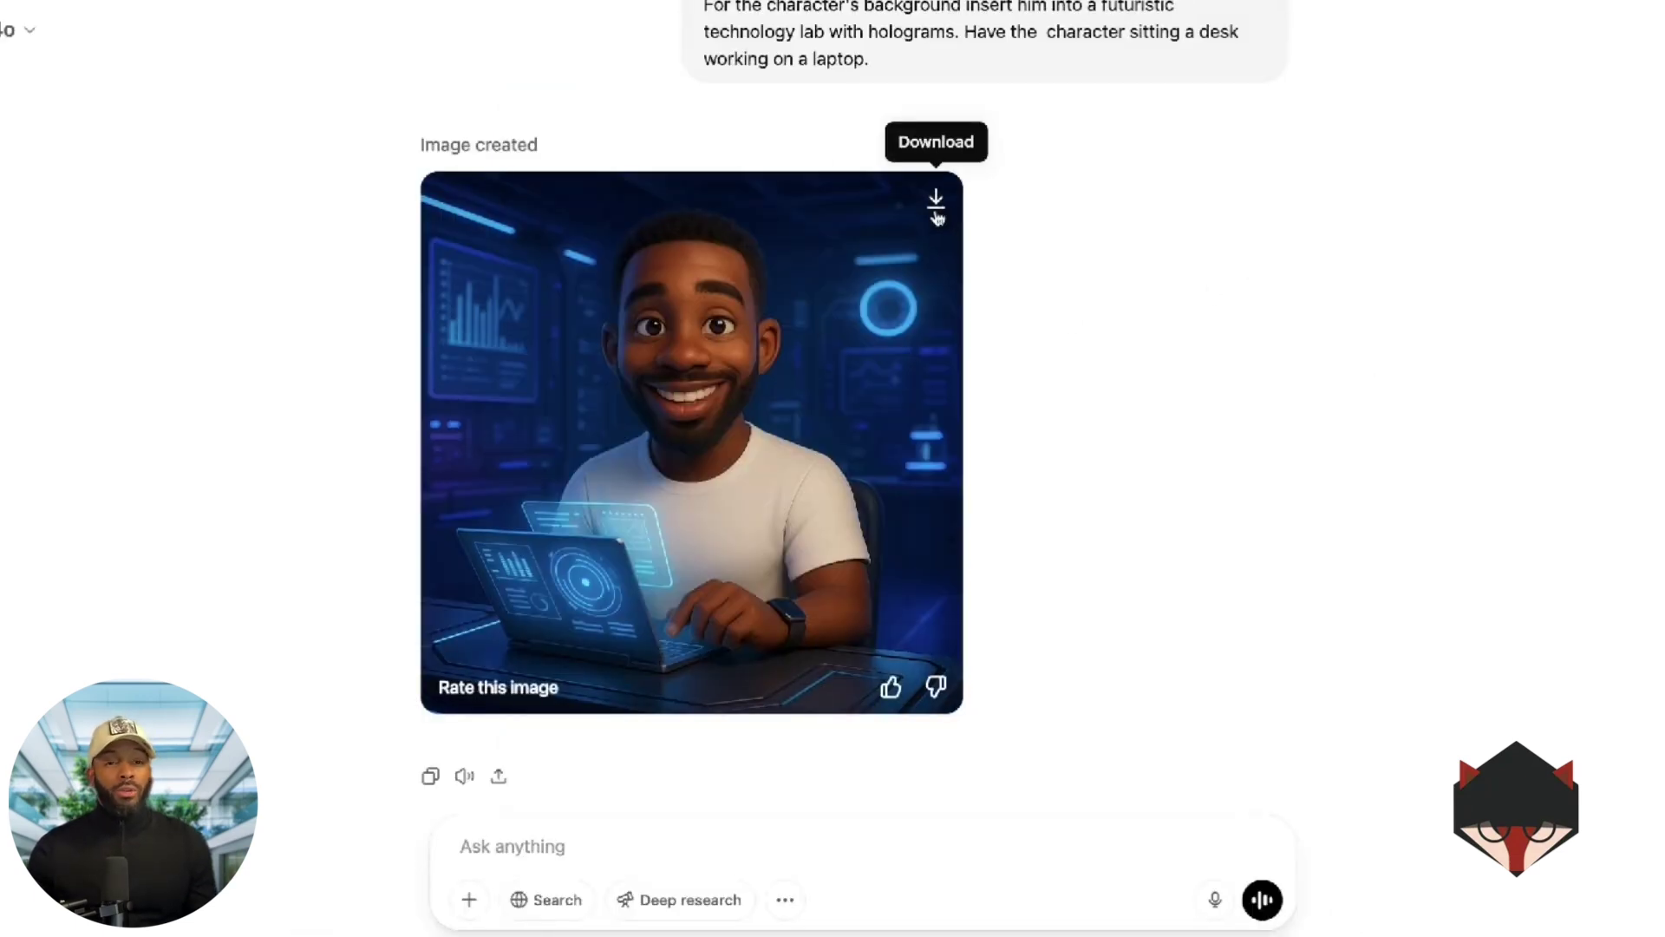
click(936, 213)
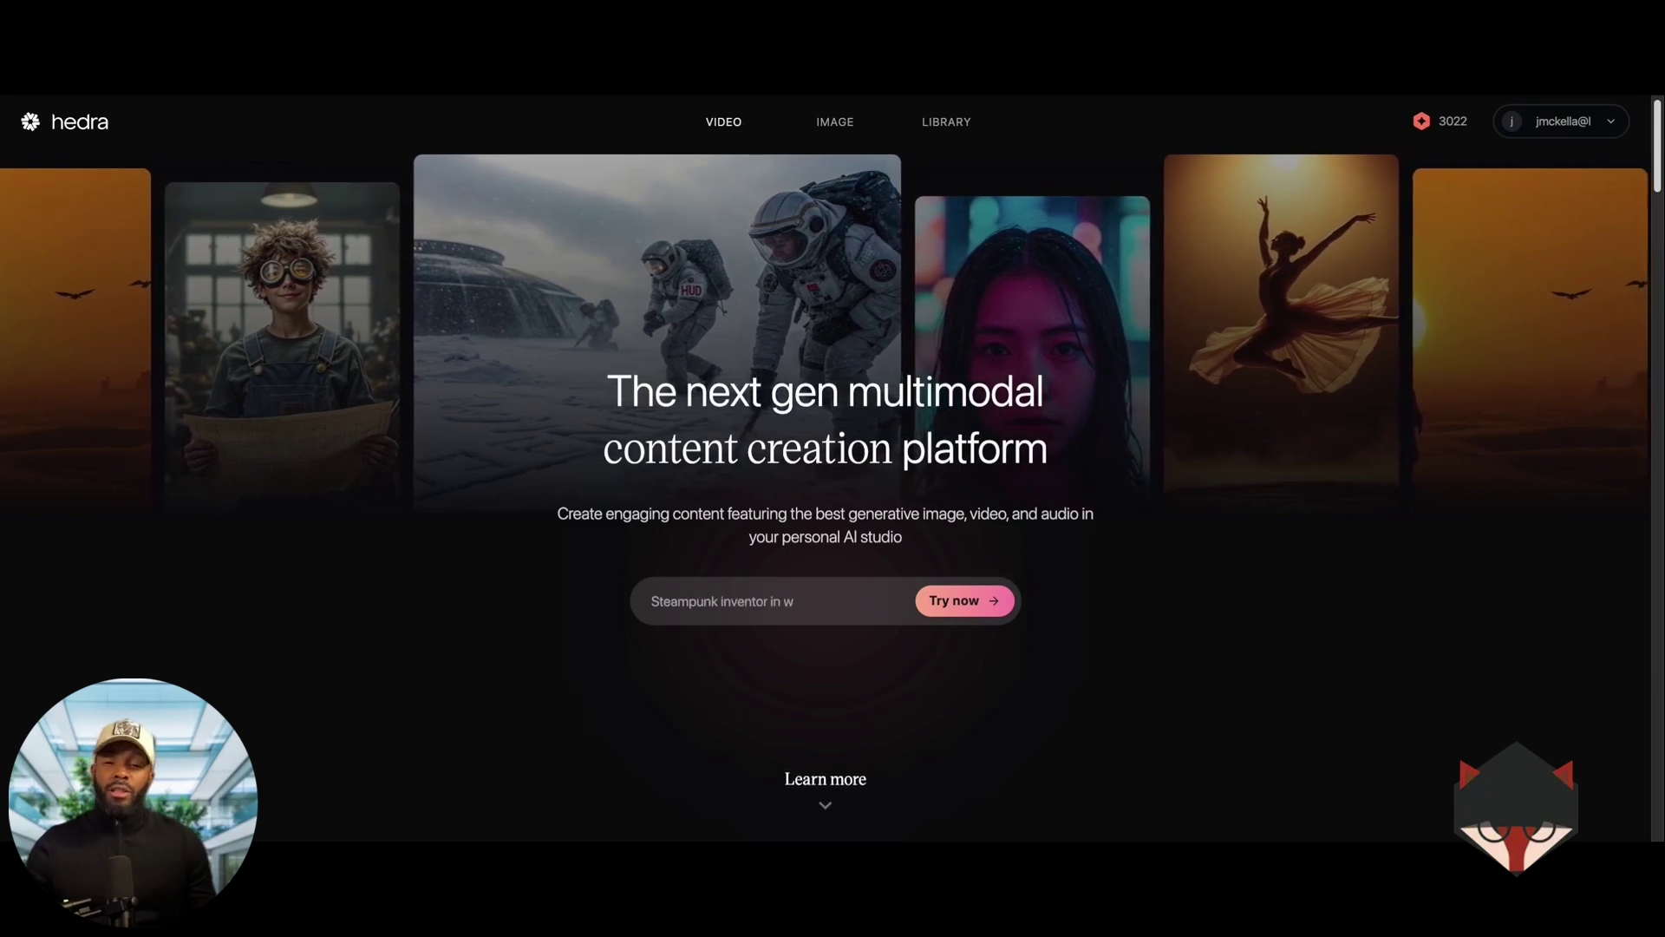
Switch to Hedra, open its video creation page and choose the Hedra Character 3 model
click(710, 132)
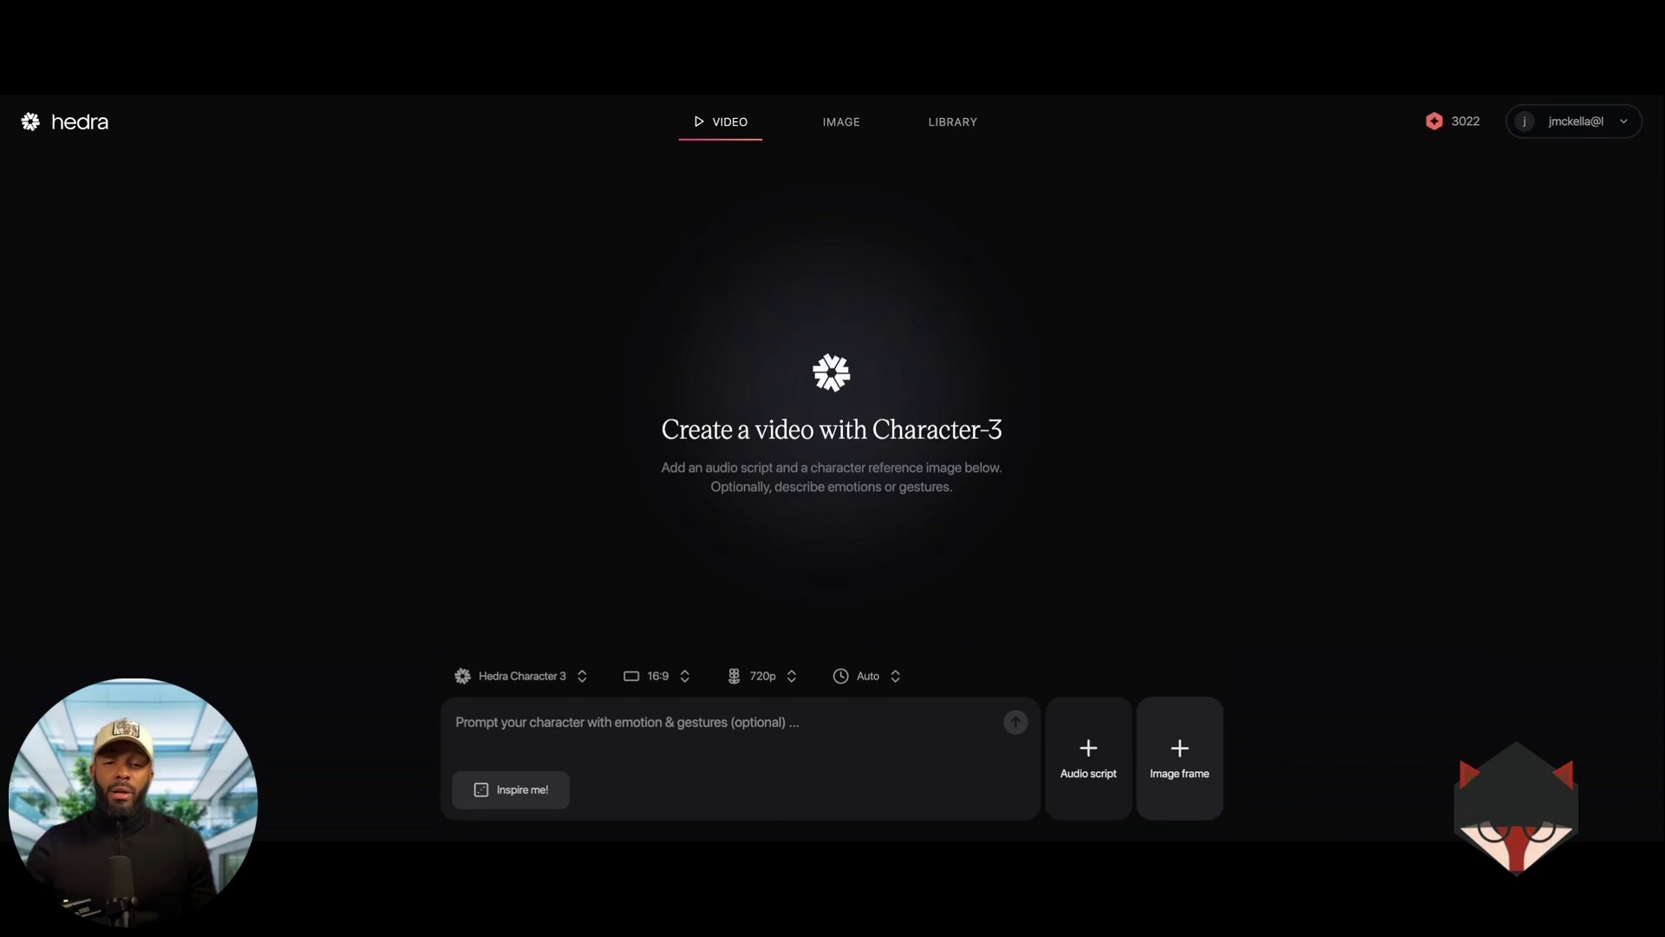
click(558, 682)
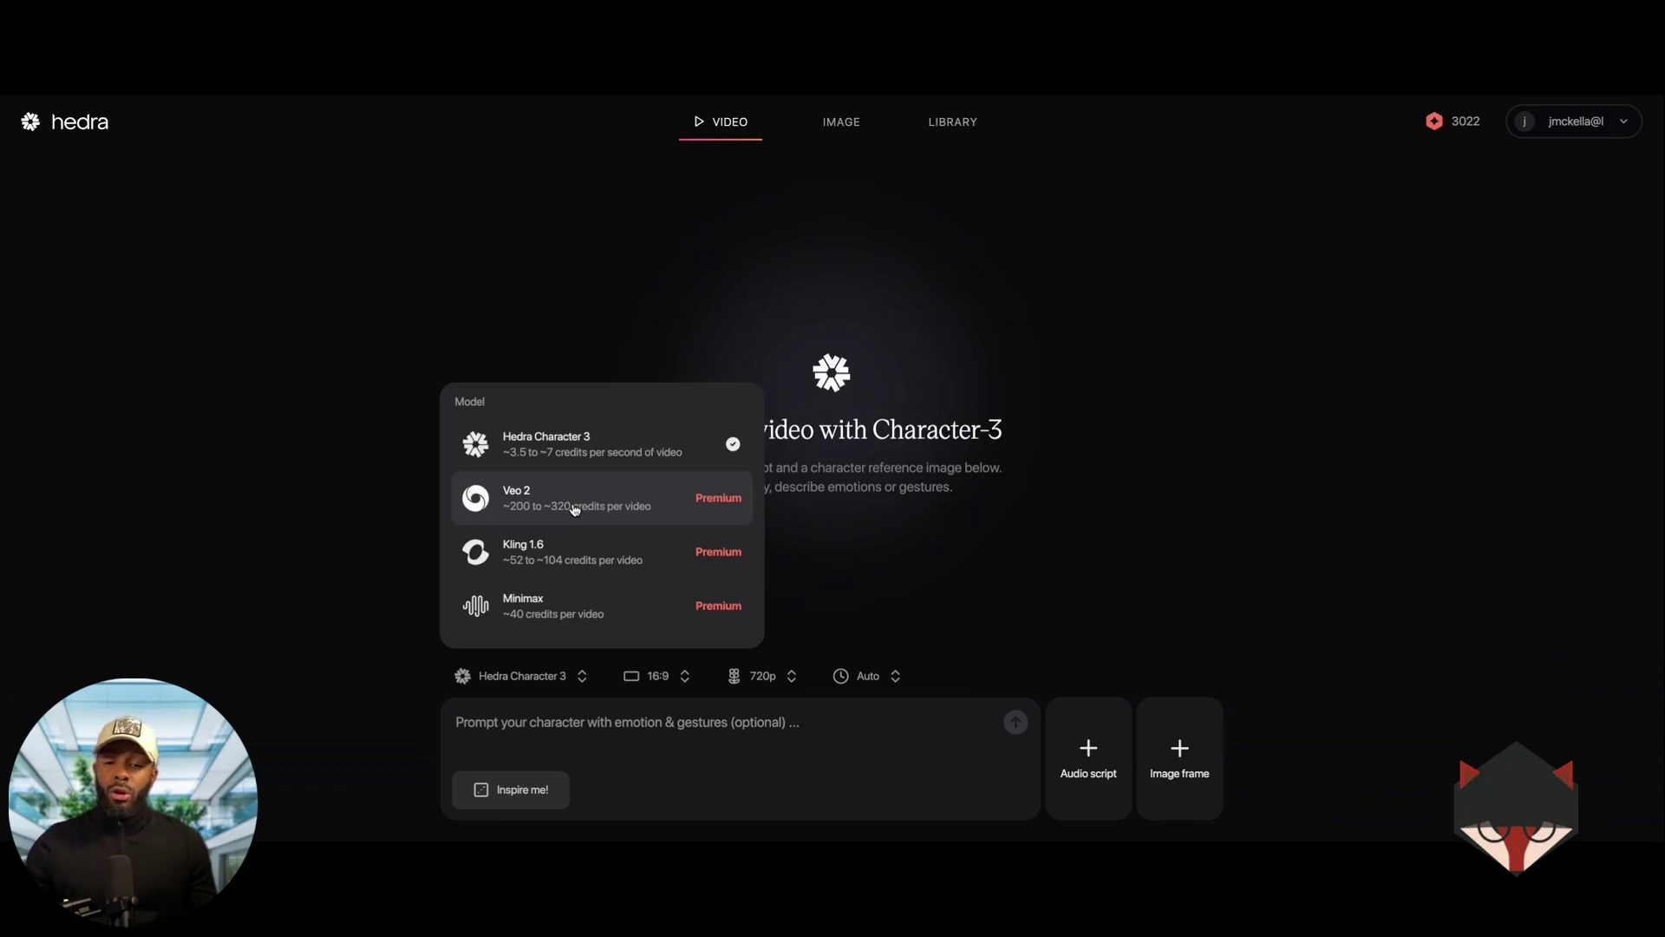
click(558, 455)
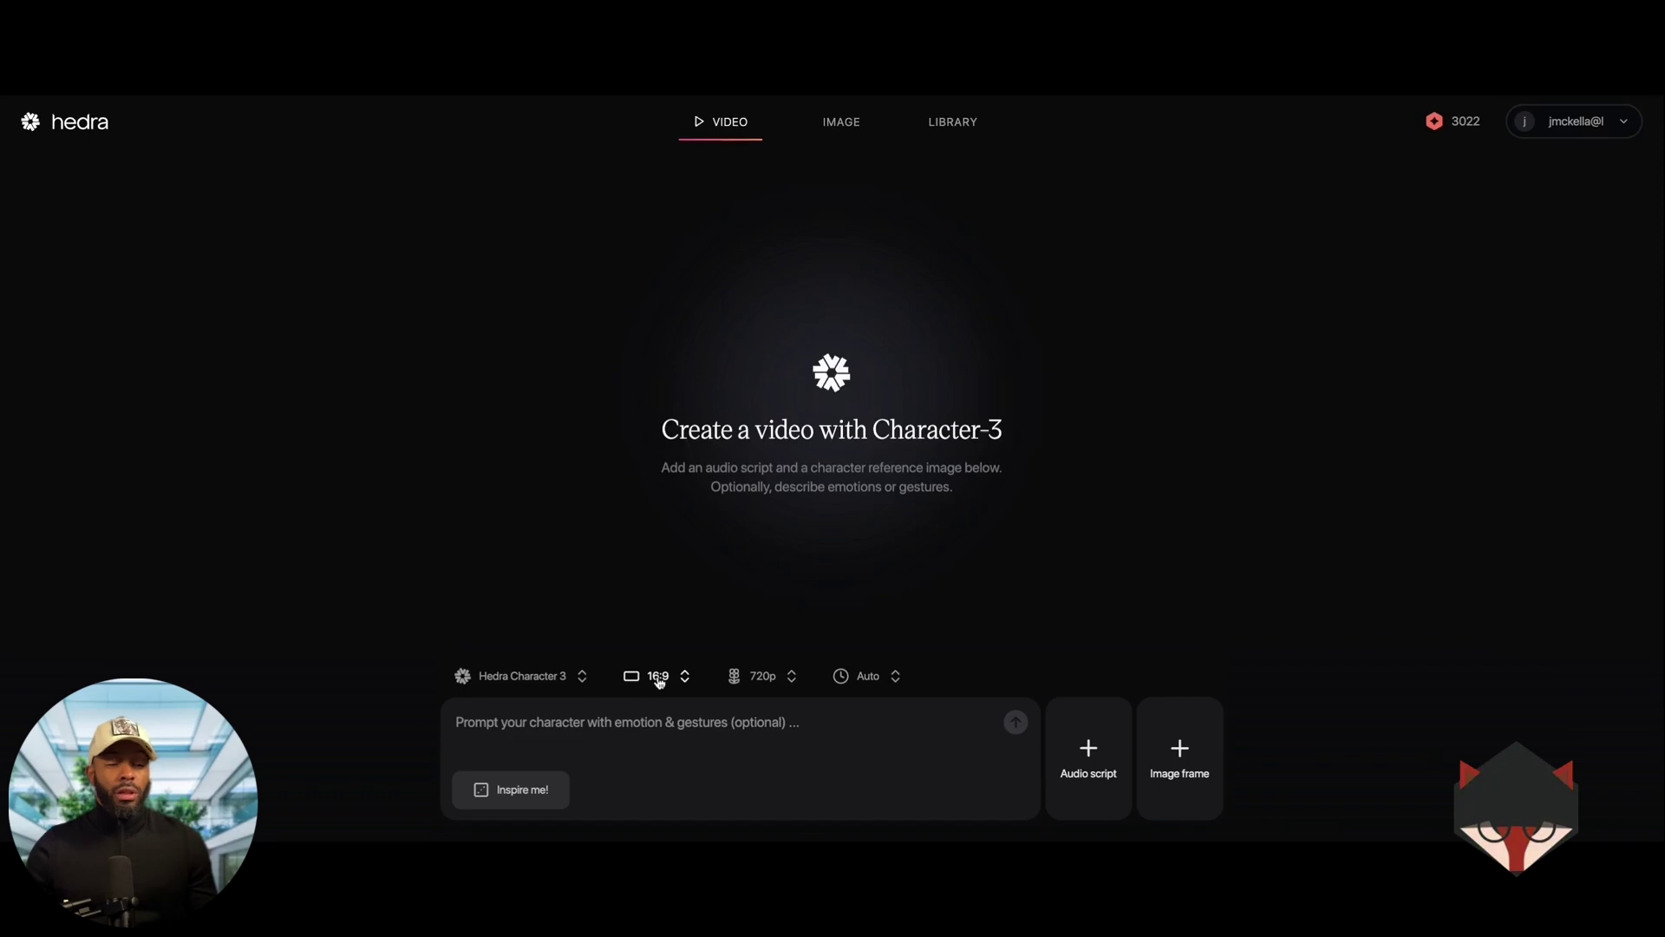
Set the video's aspect ratio to 1:1 and check the available resolutions
click(659, 681)
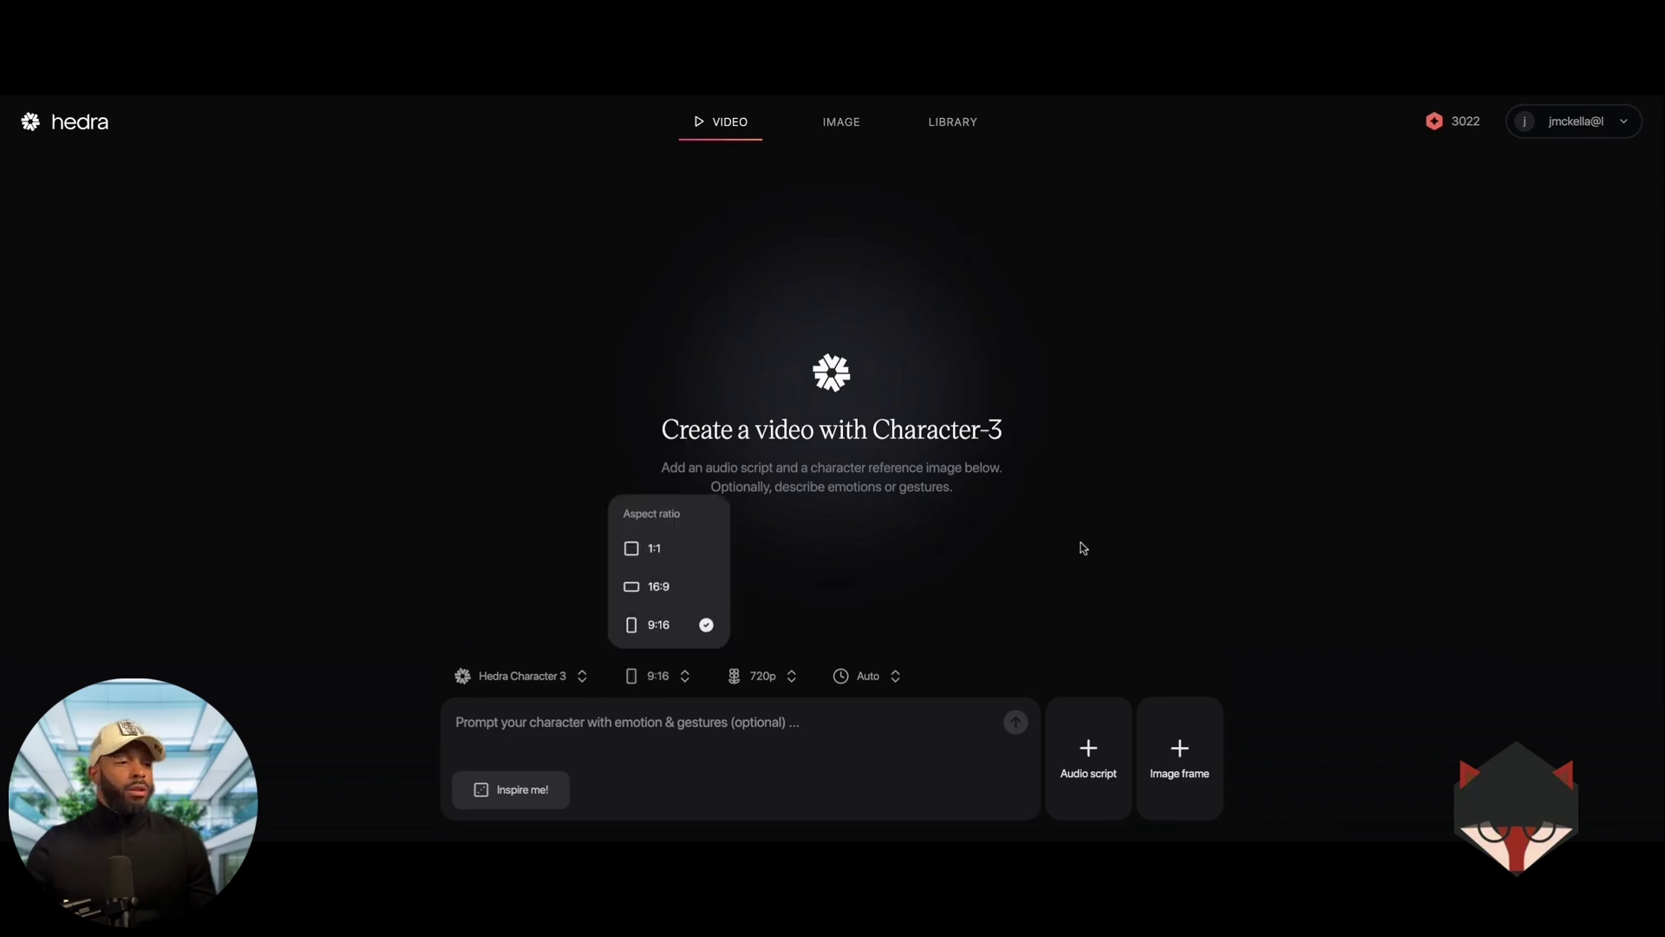
click(667, 554)
click(754, 676)
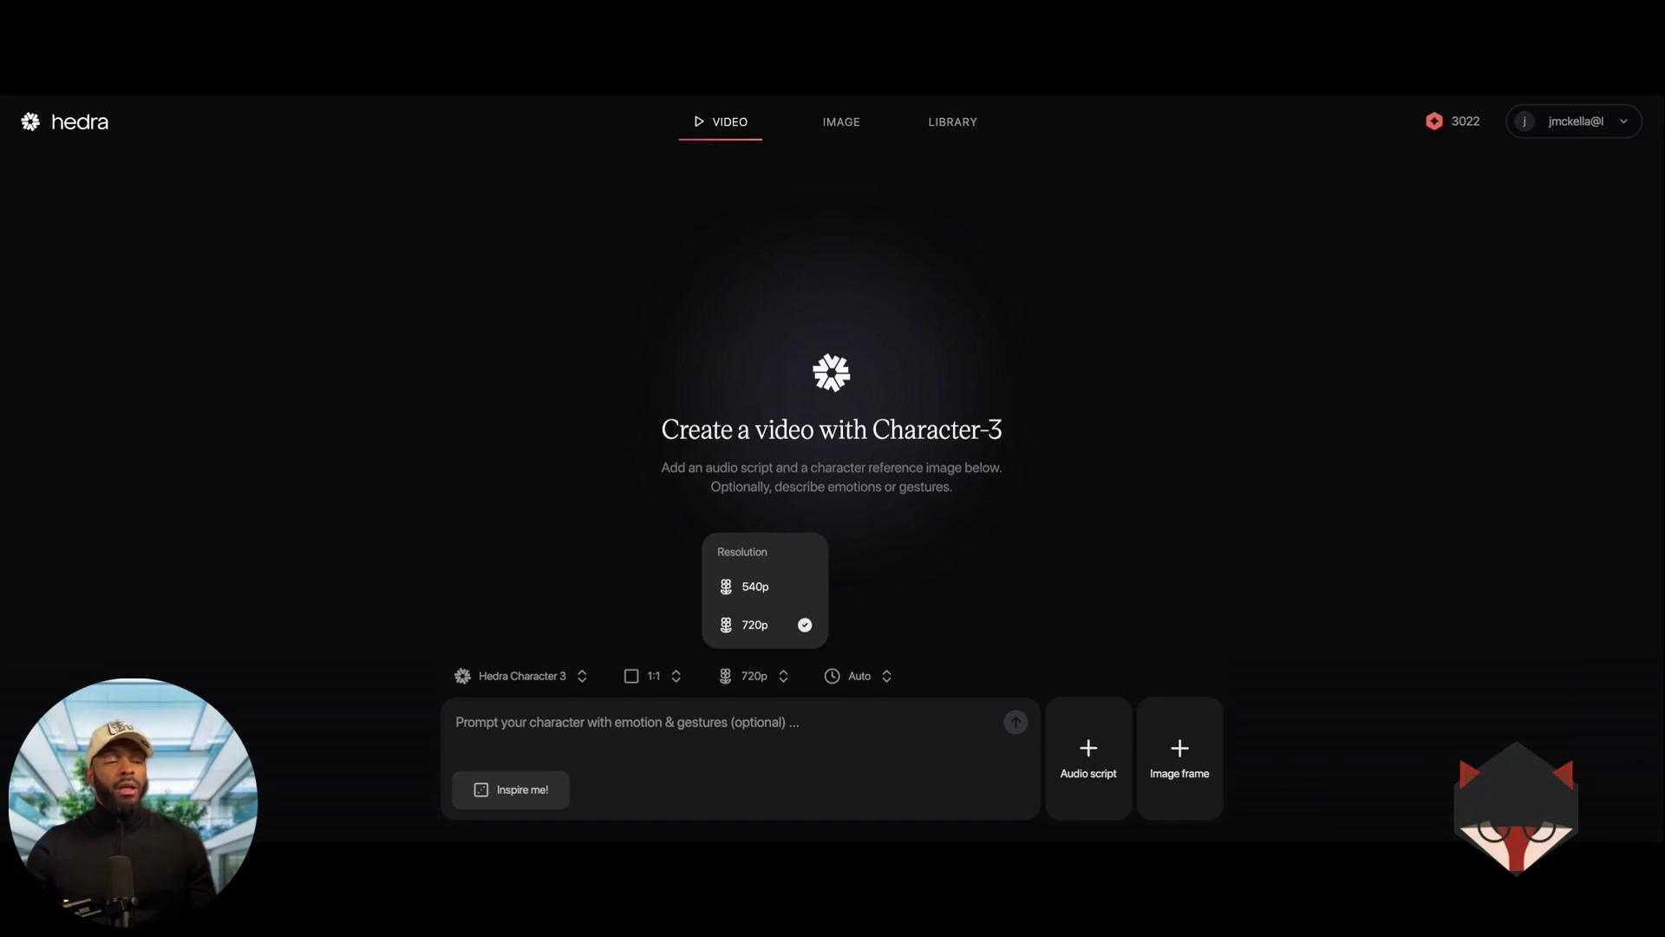
key(Escape)
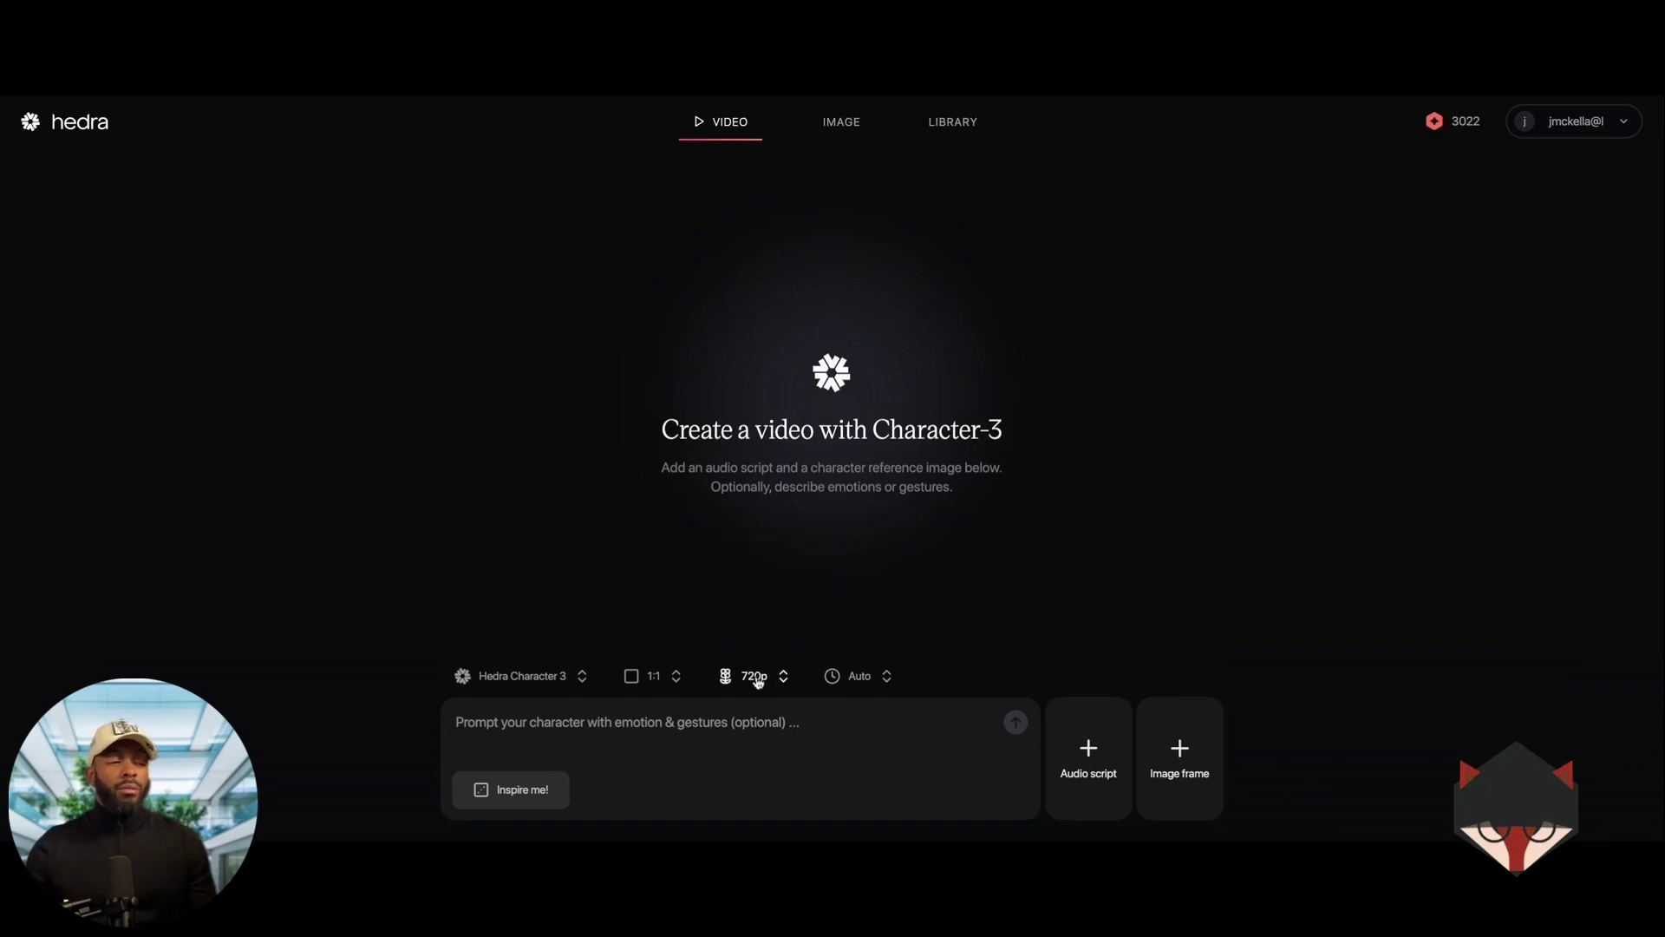
Check the model choices, add the lab character image as the image frame and set the aspect ratio to 1:1
click(550, 679)
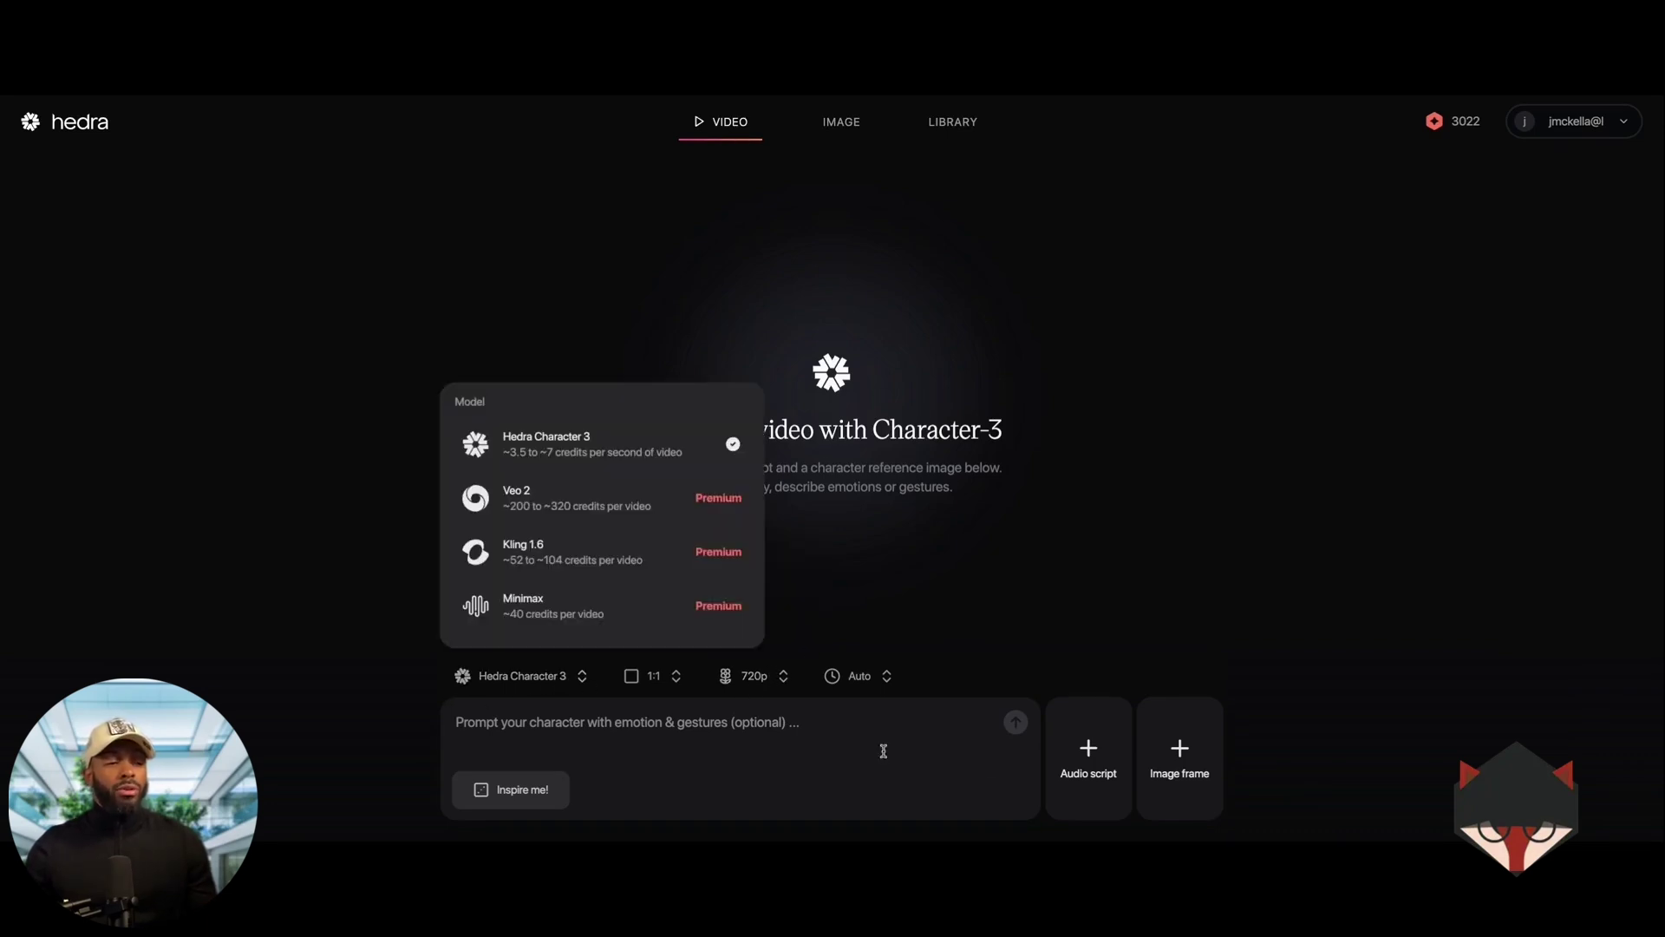
click(607, 507)
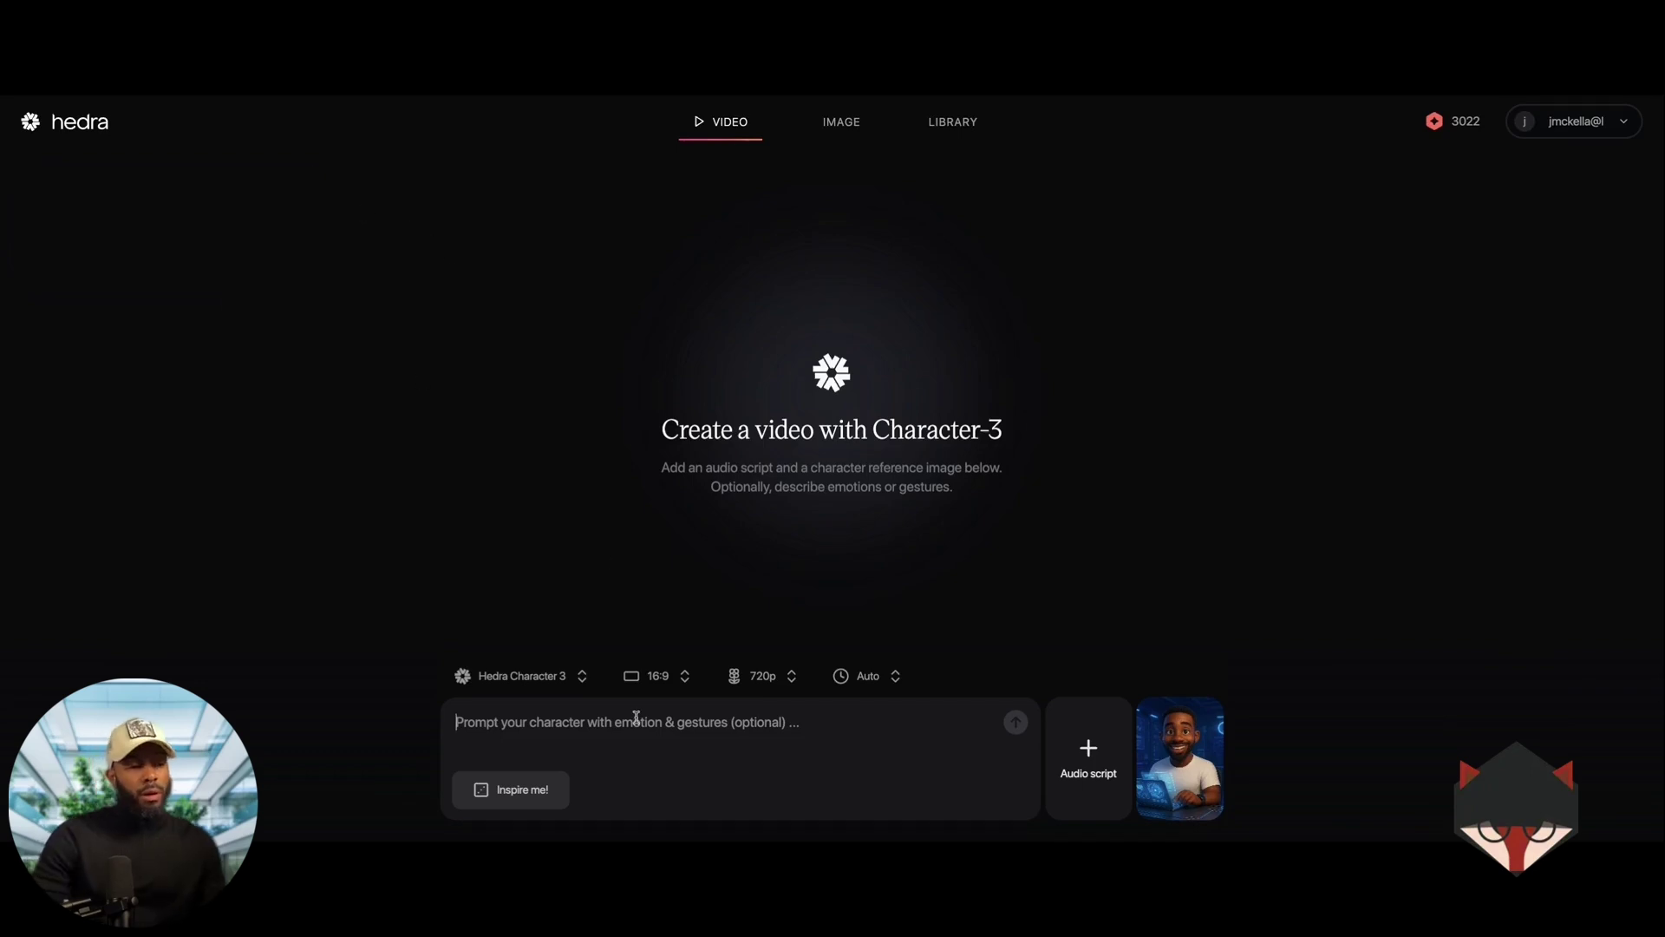
click(655, 676)
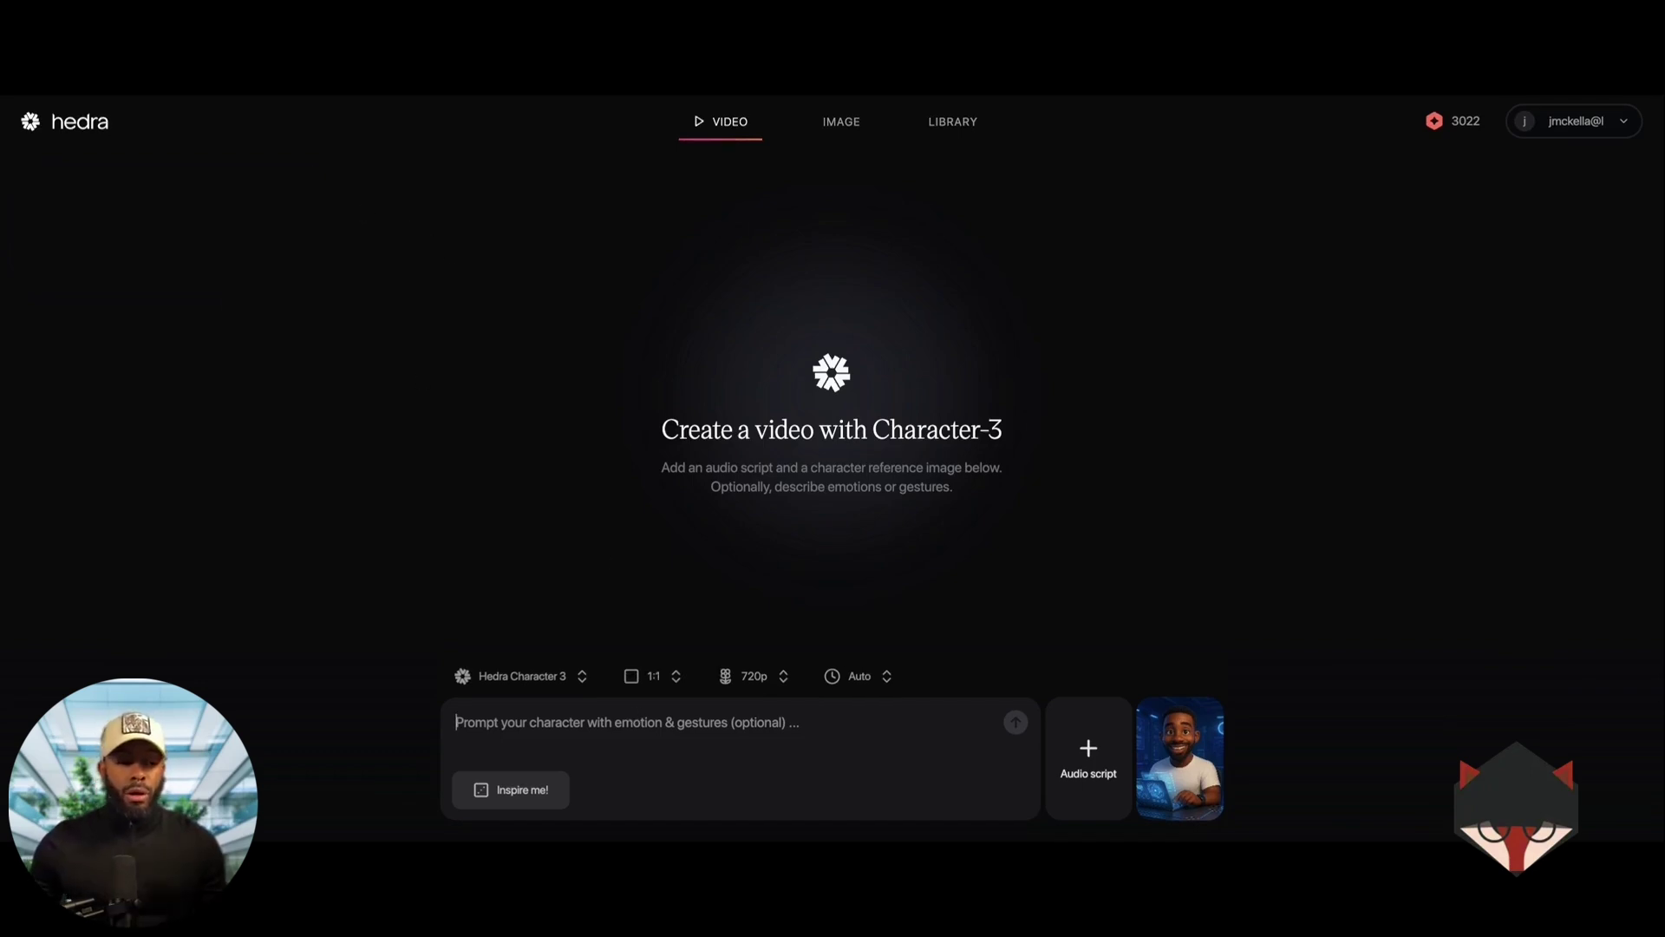
Upload the voice audio clip and trim it to start at 00:00.89 and end at 00:03.76, playing it to check
click(1086, 761)
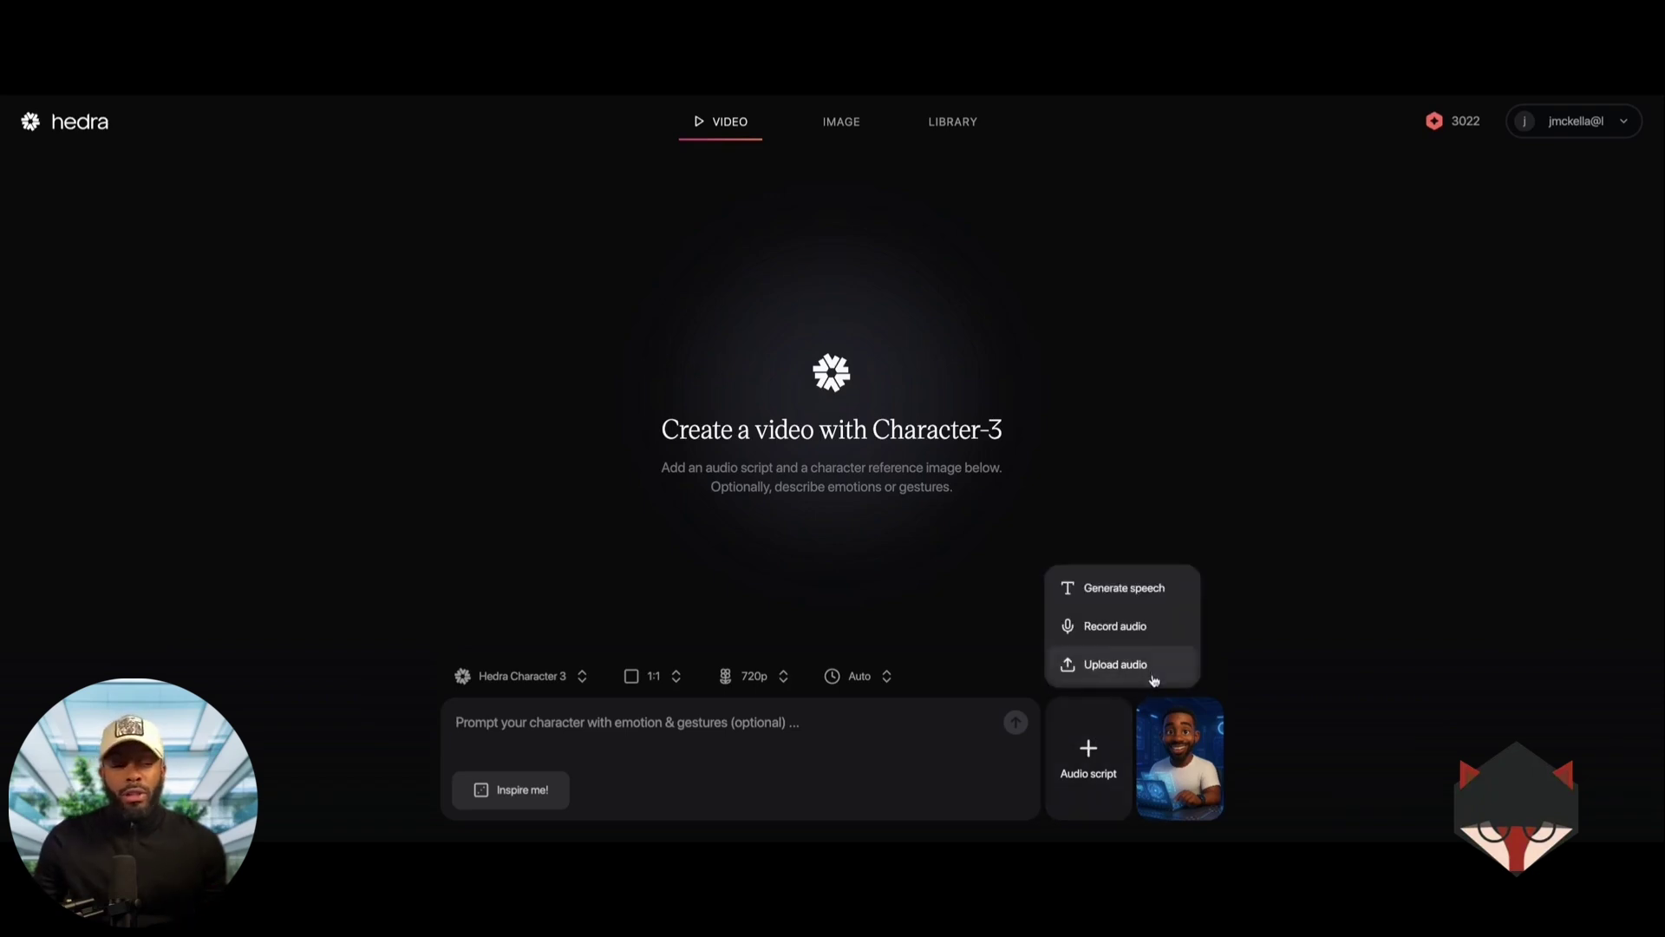
click(1116, 664)
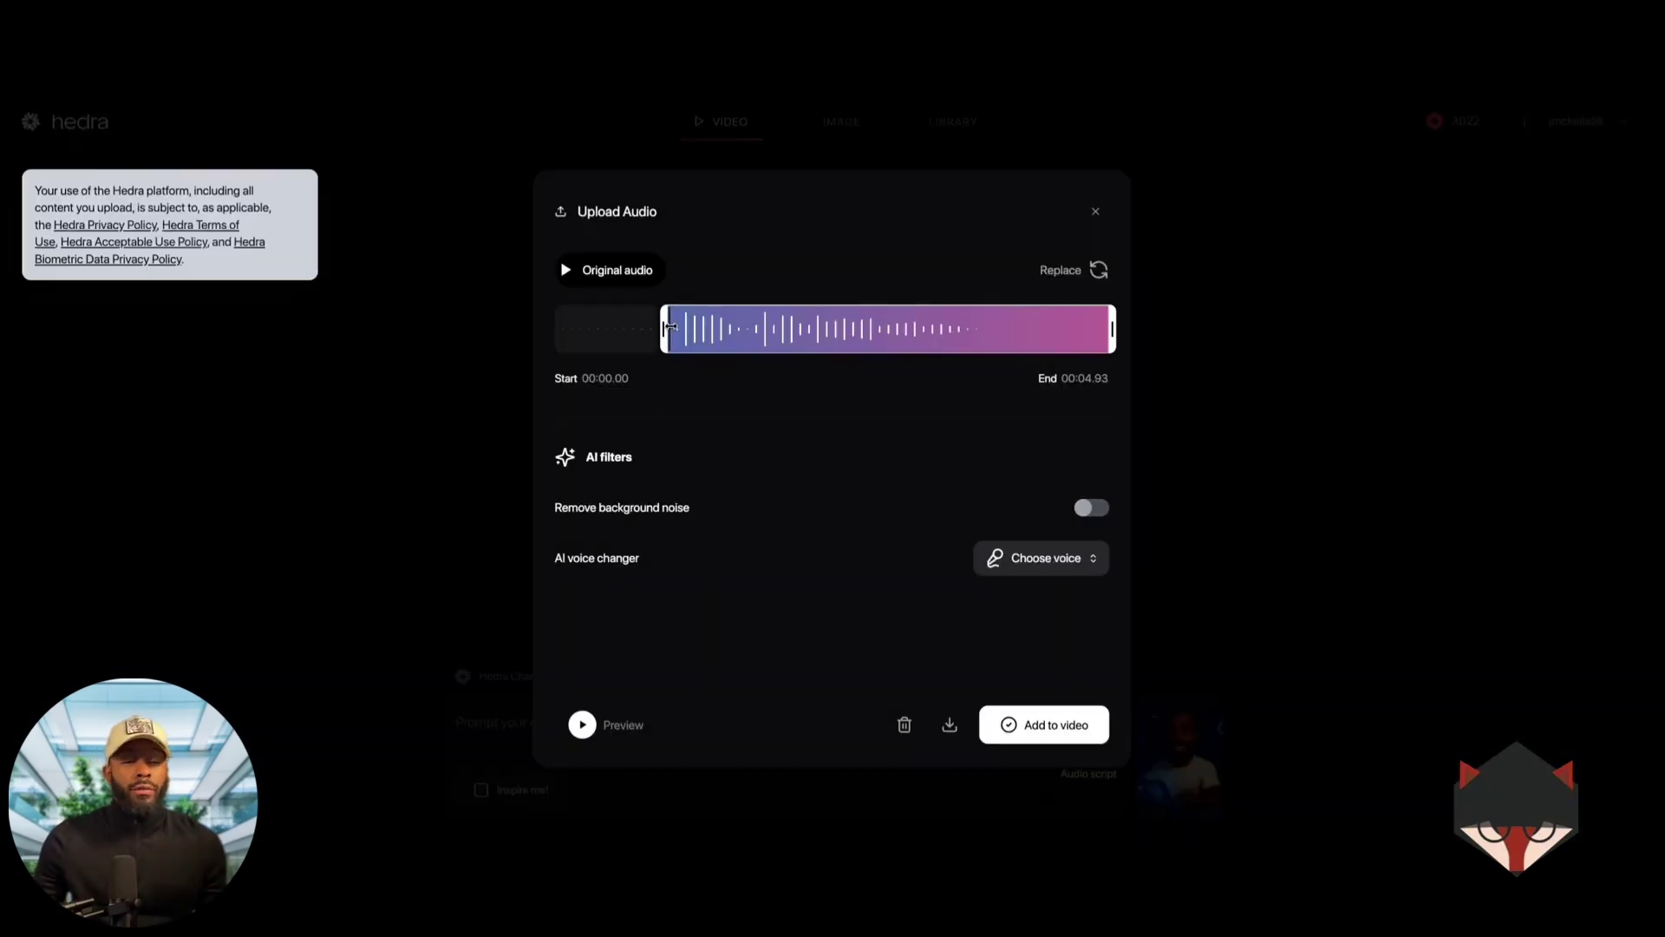
drag(670, 327, 675, 328)
drag(1113, 328, 976, 328)
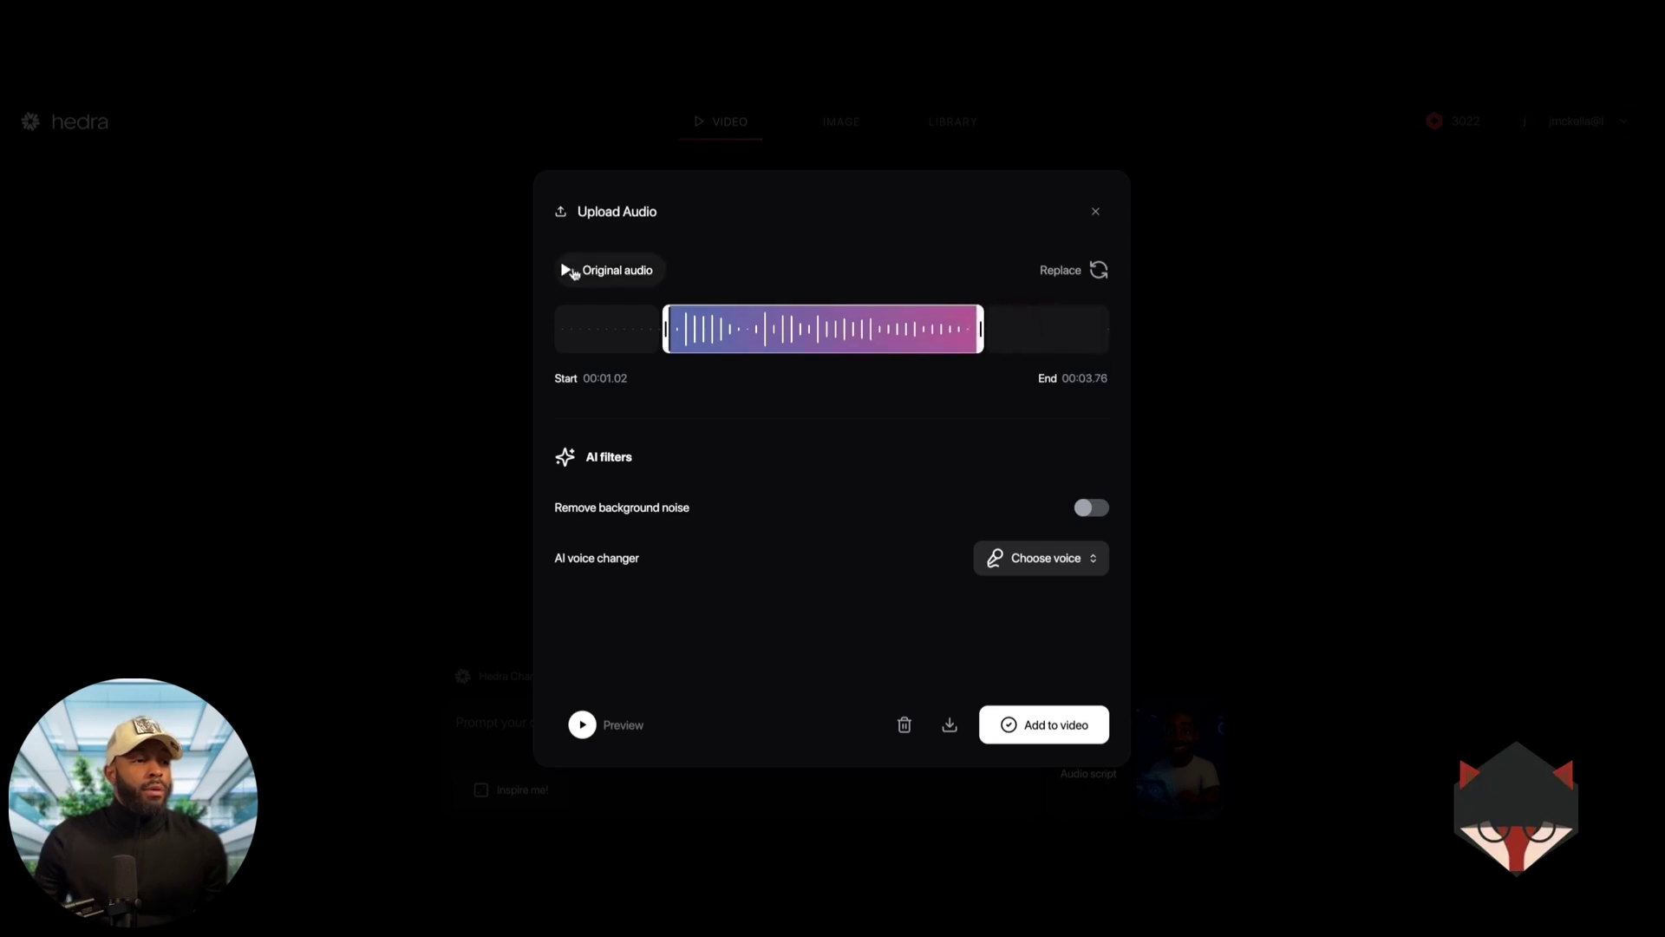
click(565, 271)
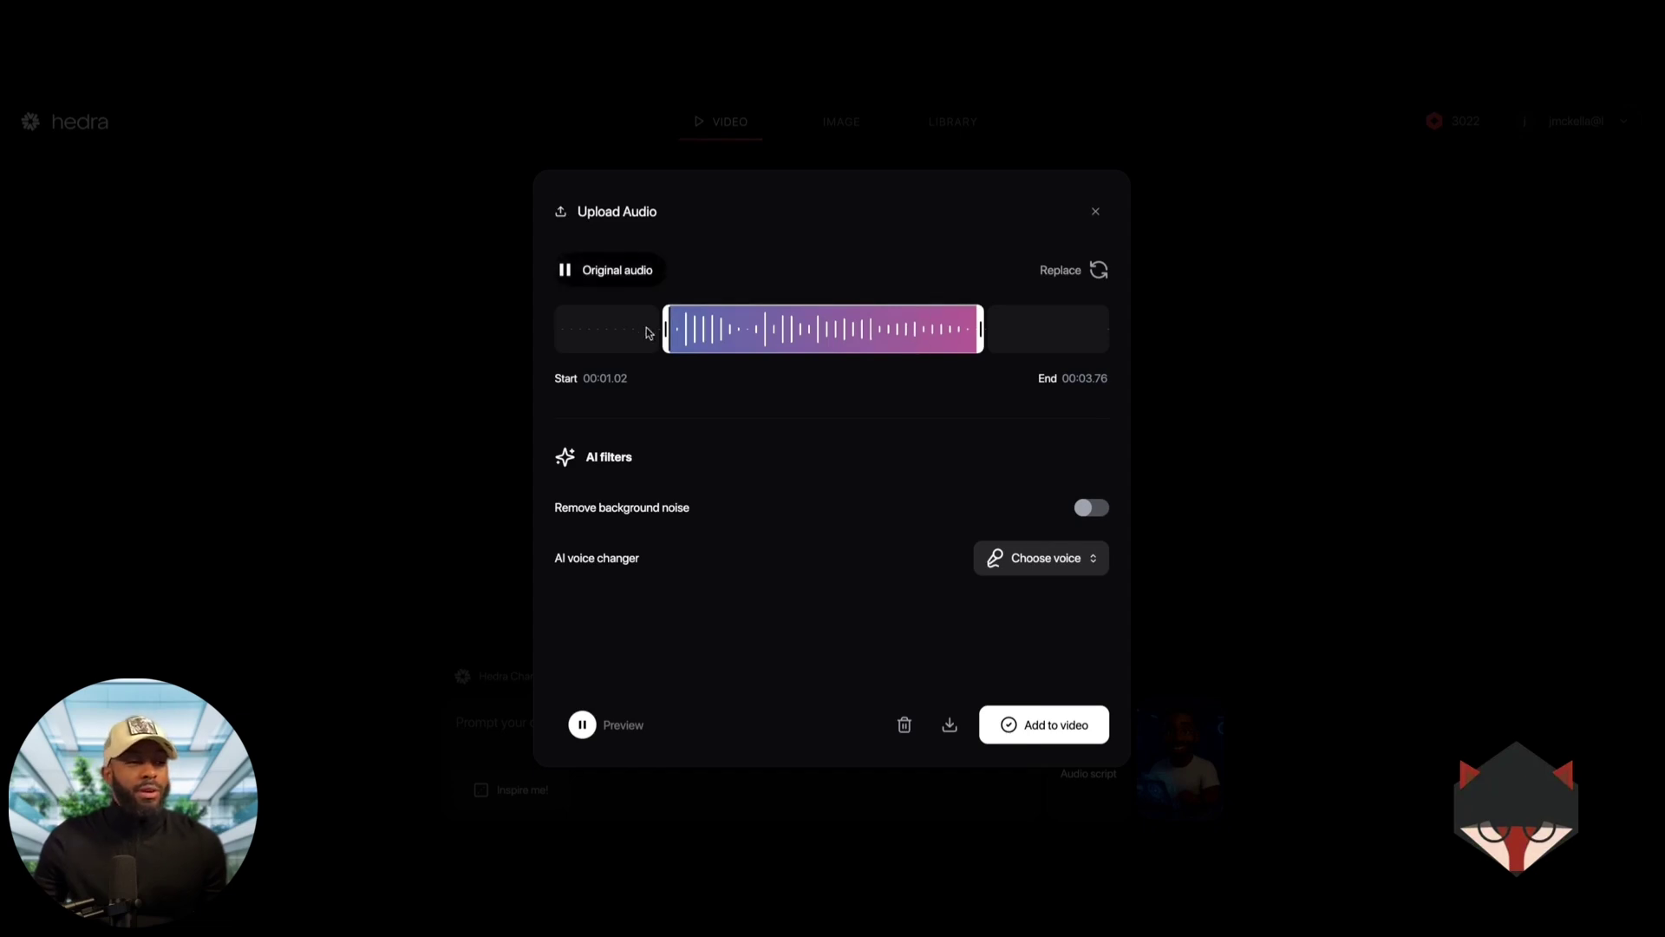
drag(667, 329, 652, 329)
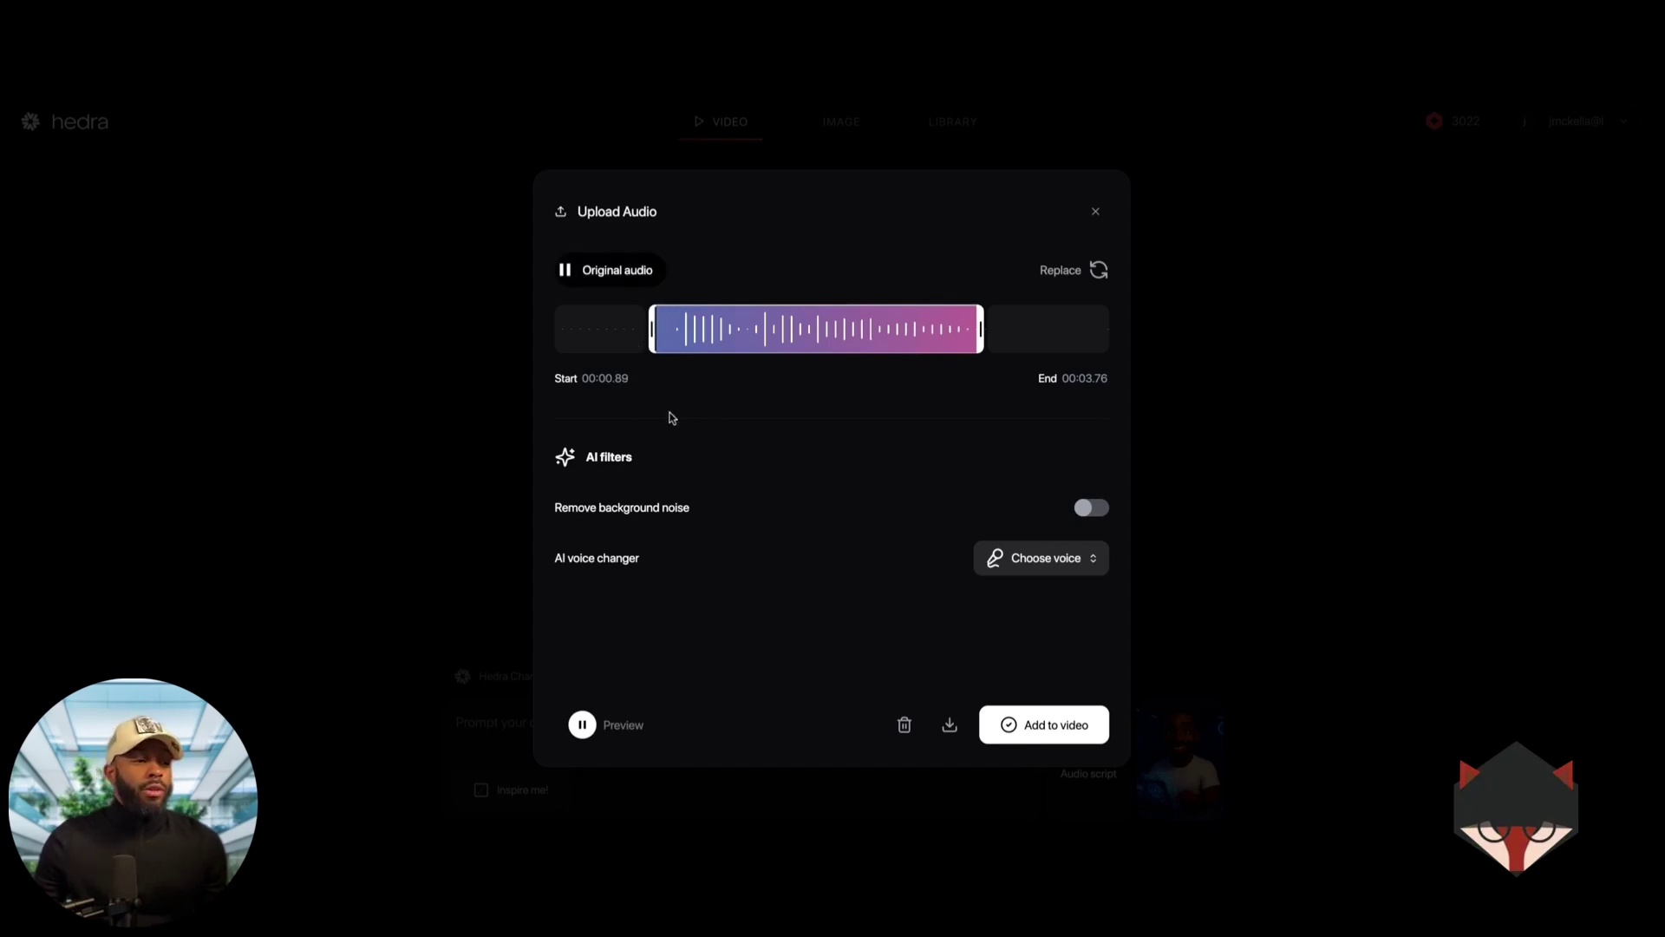
Enable background noise removal and, after browsing the AI voice changer's voices, add the audio clip to the video
click(1091, 509)
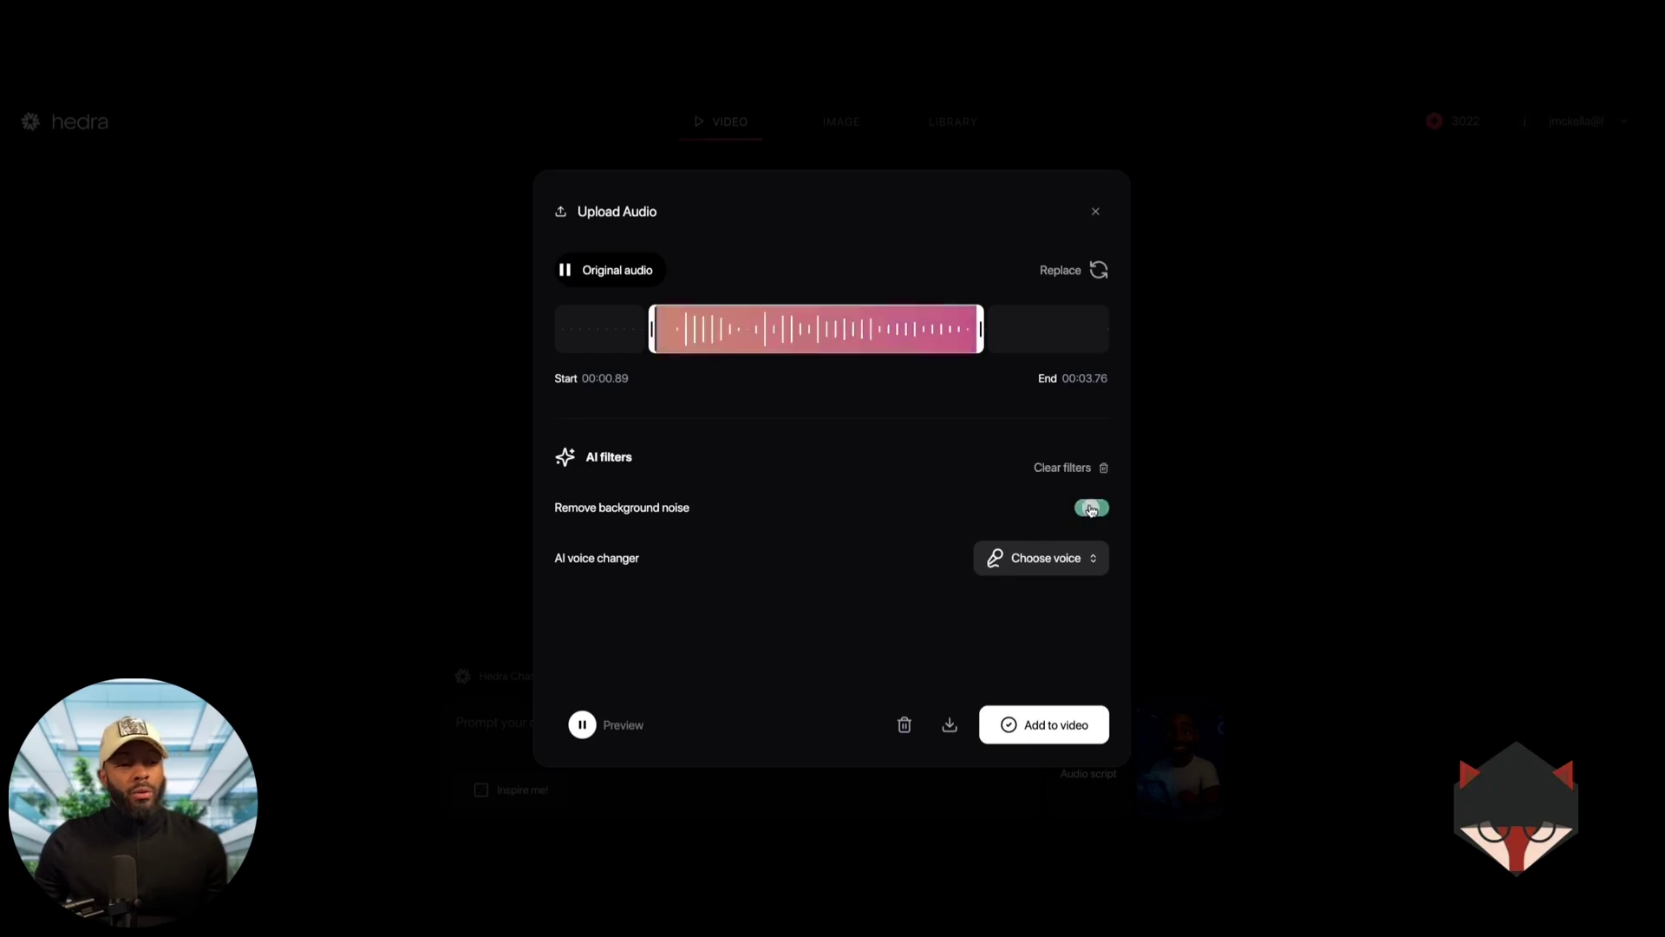
click(1080, 561)
click(873, 424)
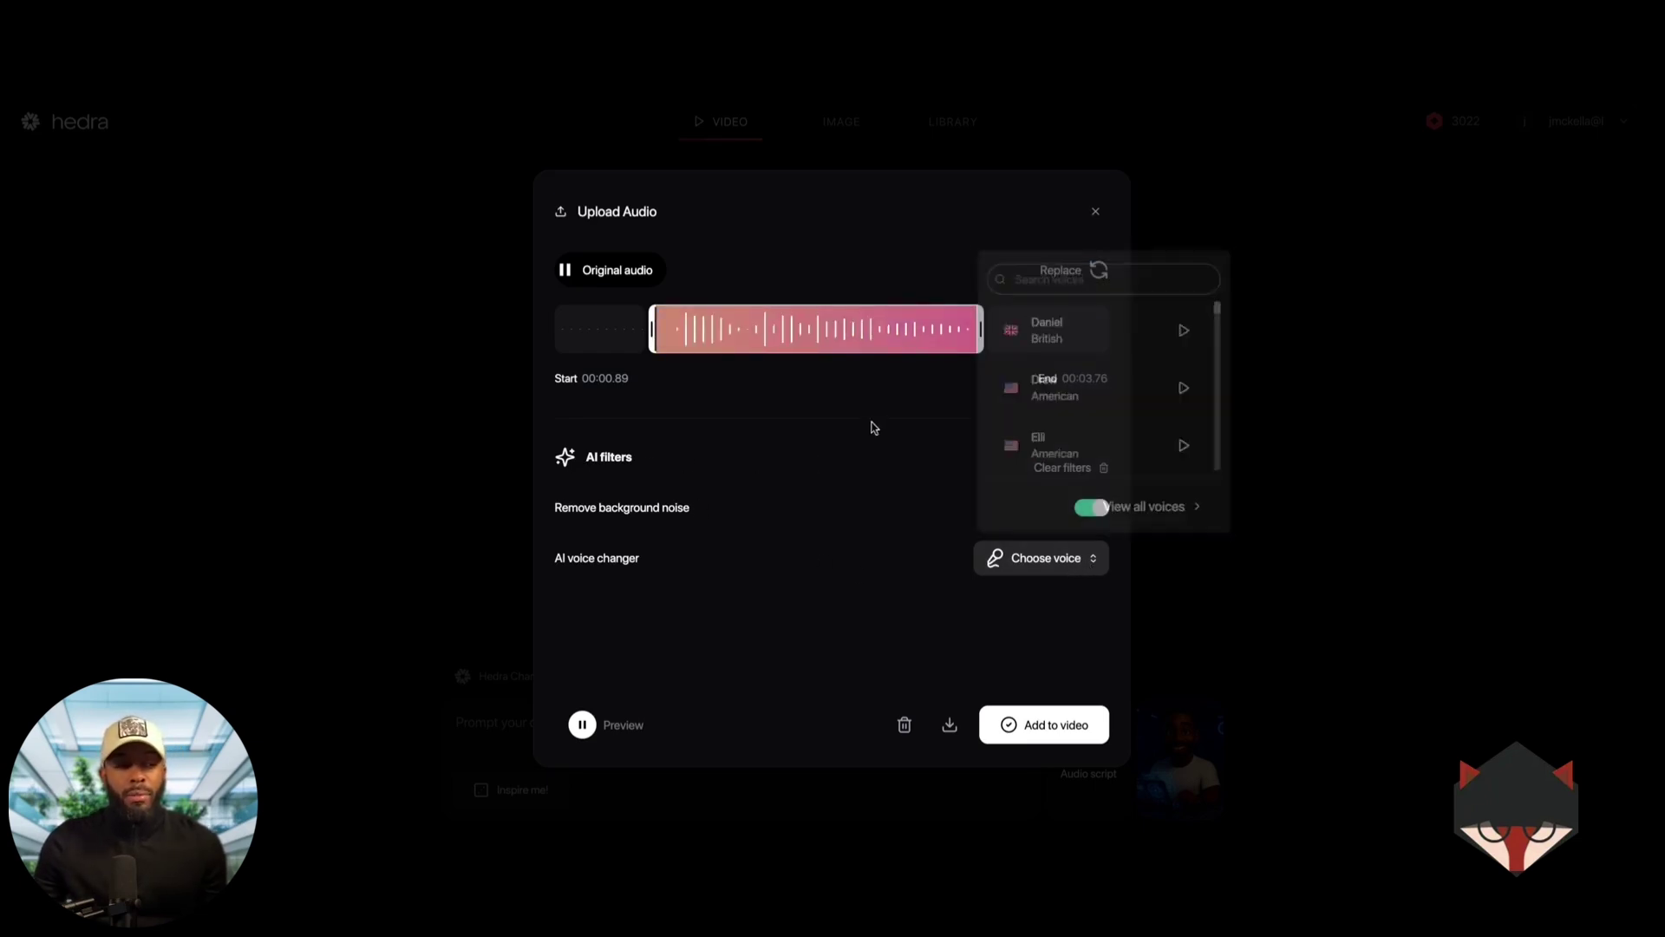
click(1059, 561)
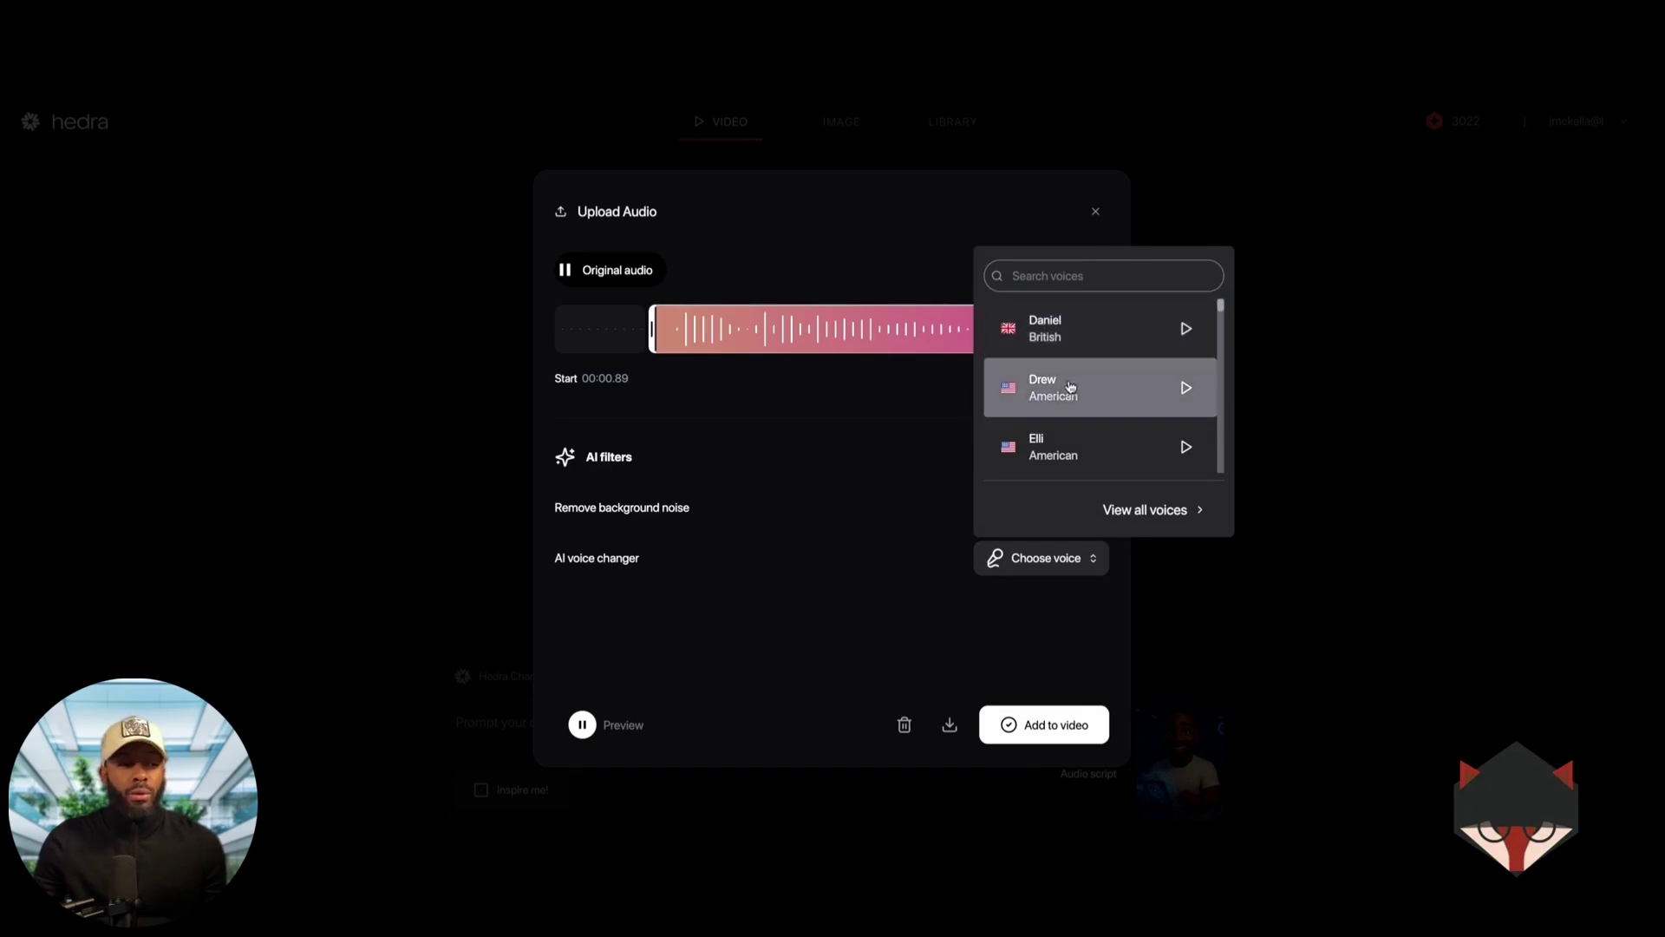
scroll(1067, 395, down, 3)
scroll(1066, 399, down, 3)
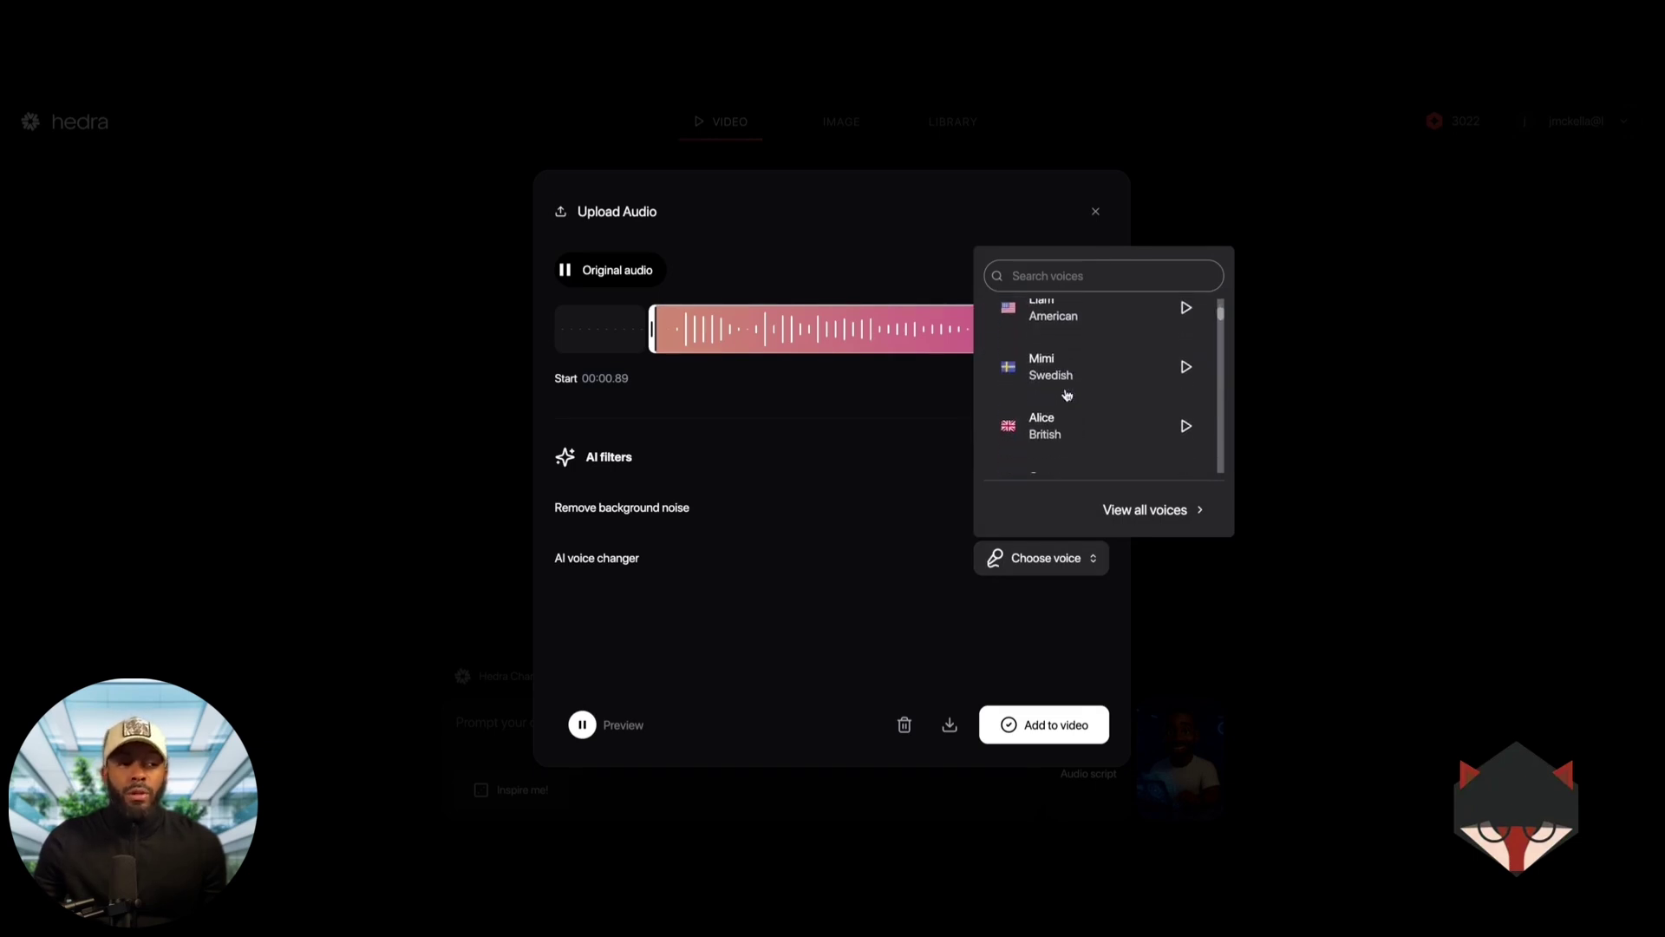
click(881, 474)
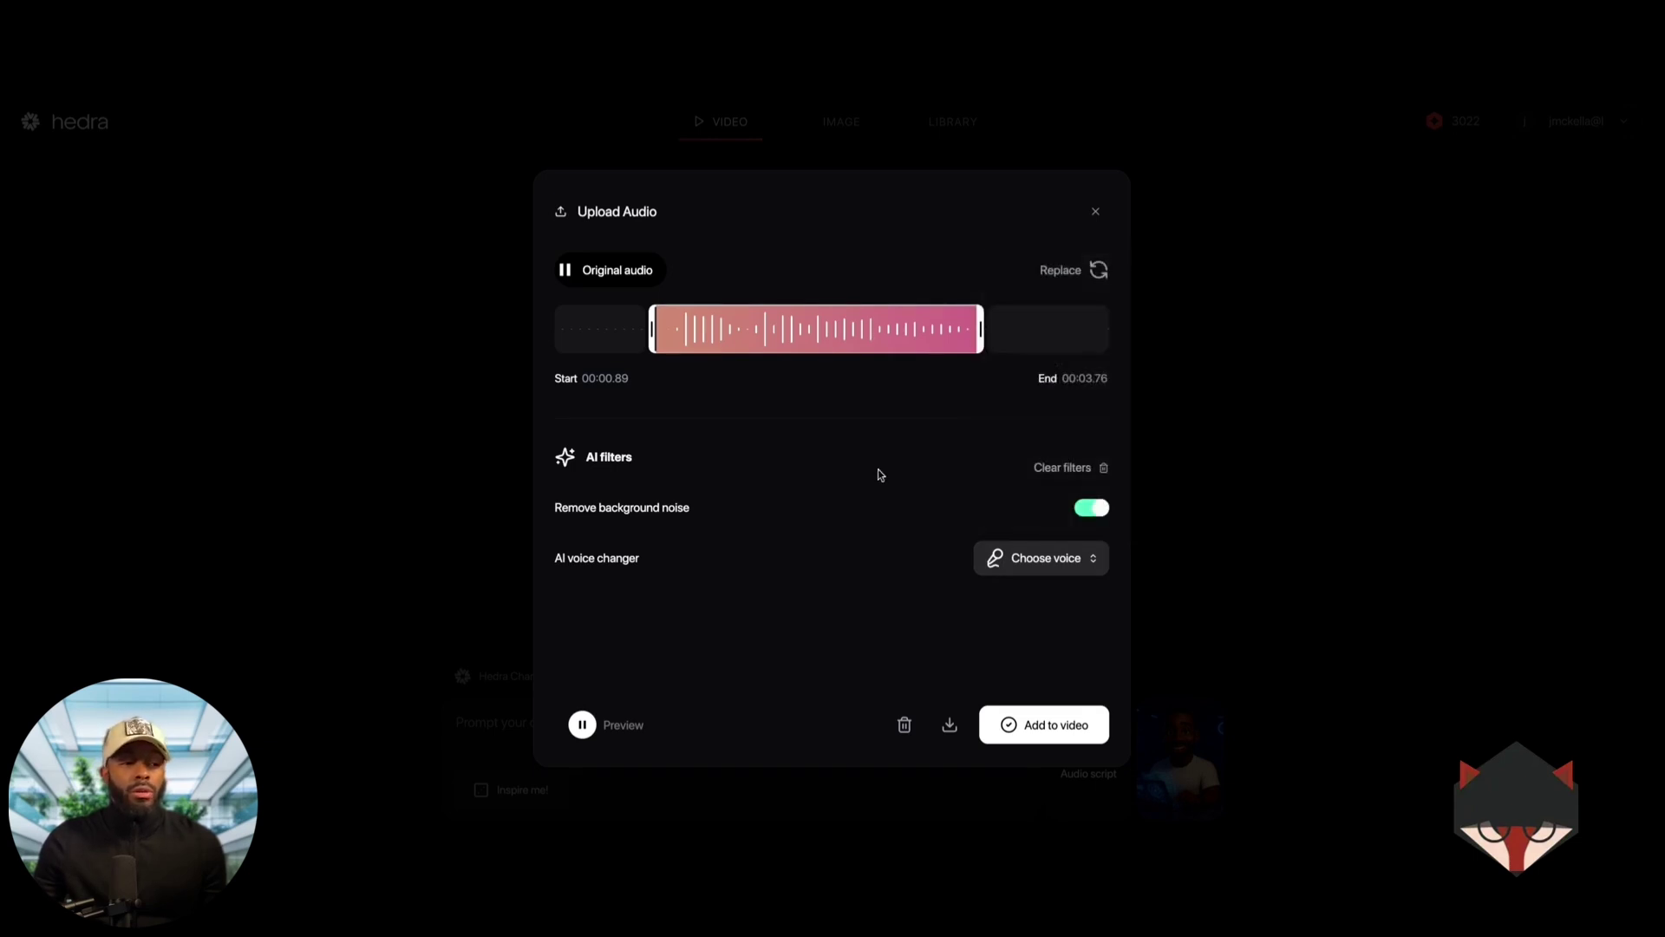
click(1058, 734)
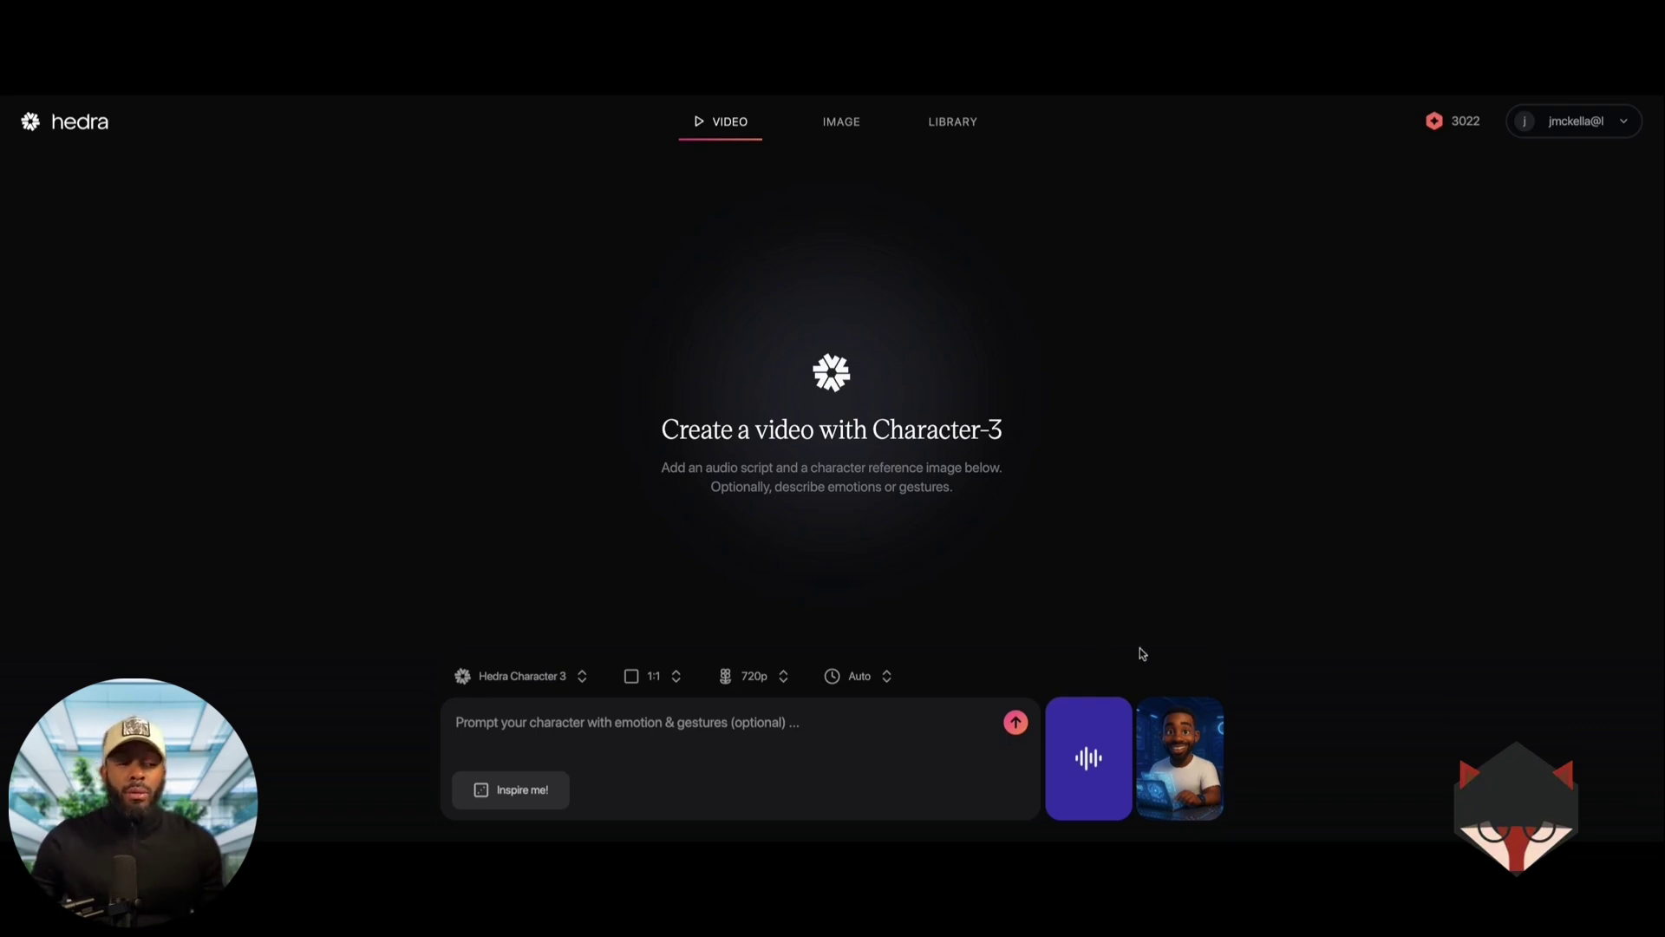
Enter the Character Behavior & Timing Instructions, beginning with Scene Start (0–1s), as the prompt, review them and generate the video
mouse_move(1074, 751)
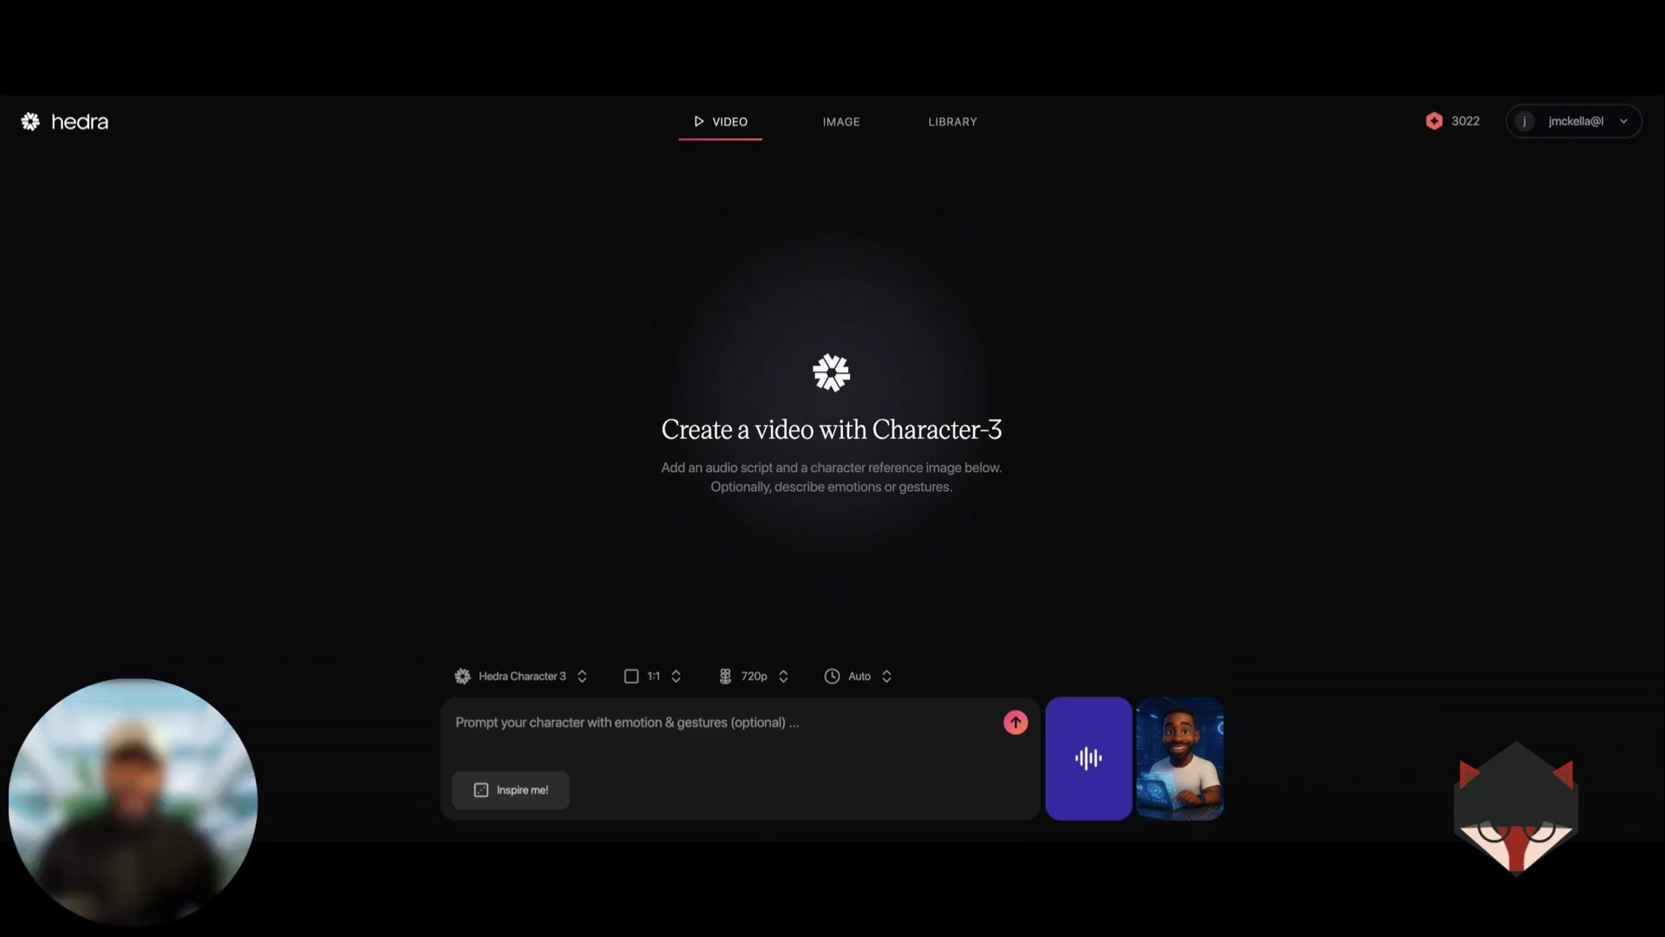
text(✨ Character Behavior & Timing Instructions Scene Start (0–1s):)
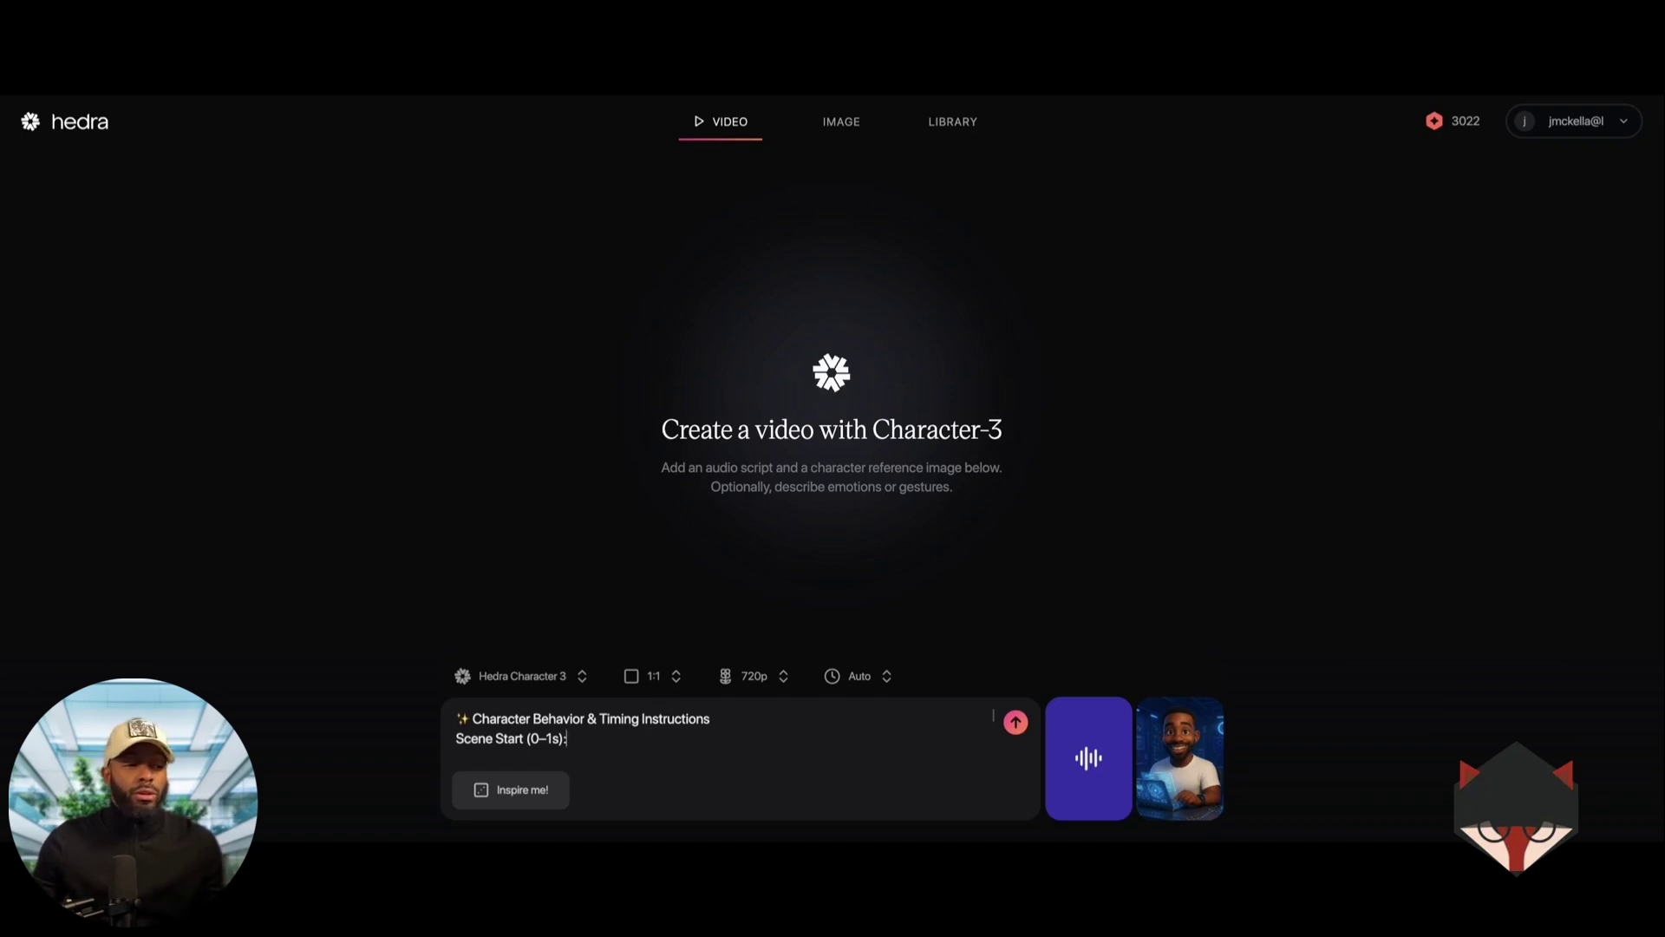
scroll(720, 733, down, 2)
scroll(993, 728, down, 5)
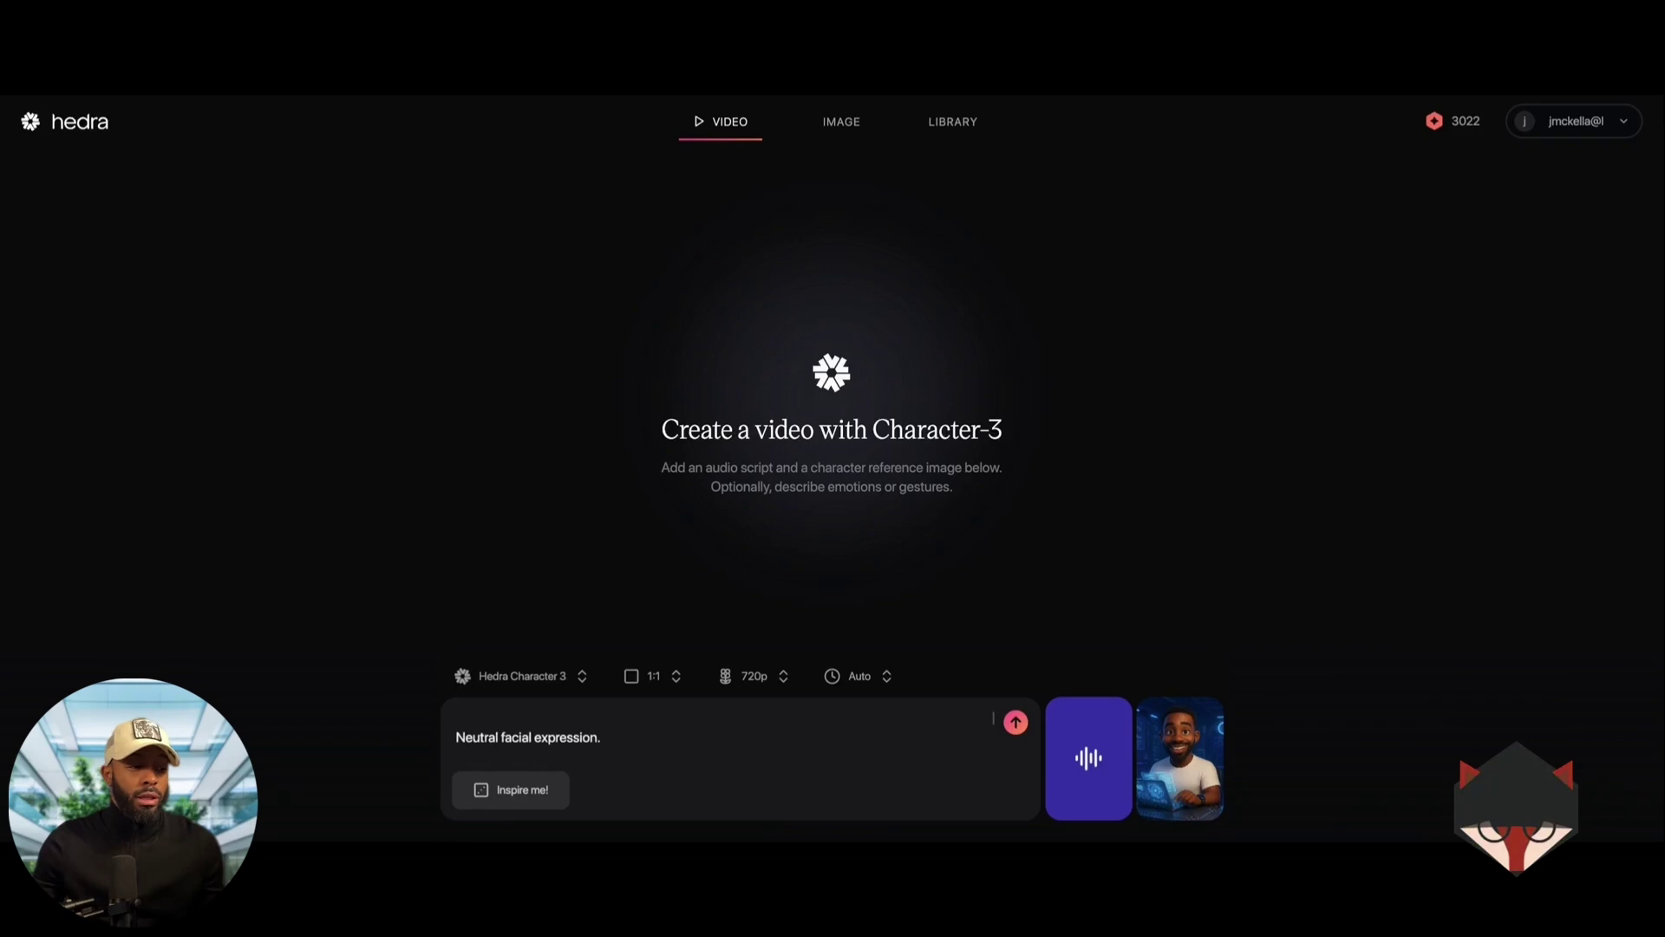
scroll(993, 752, up, 8)
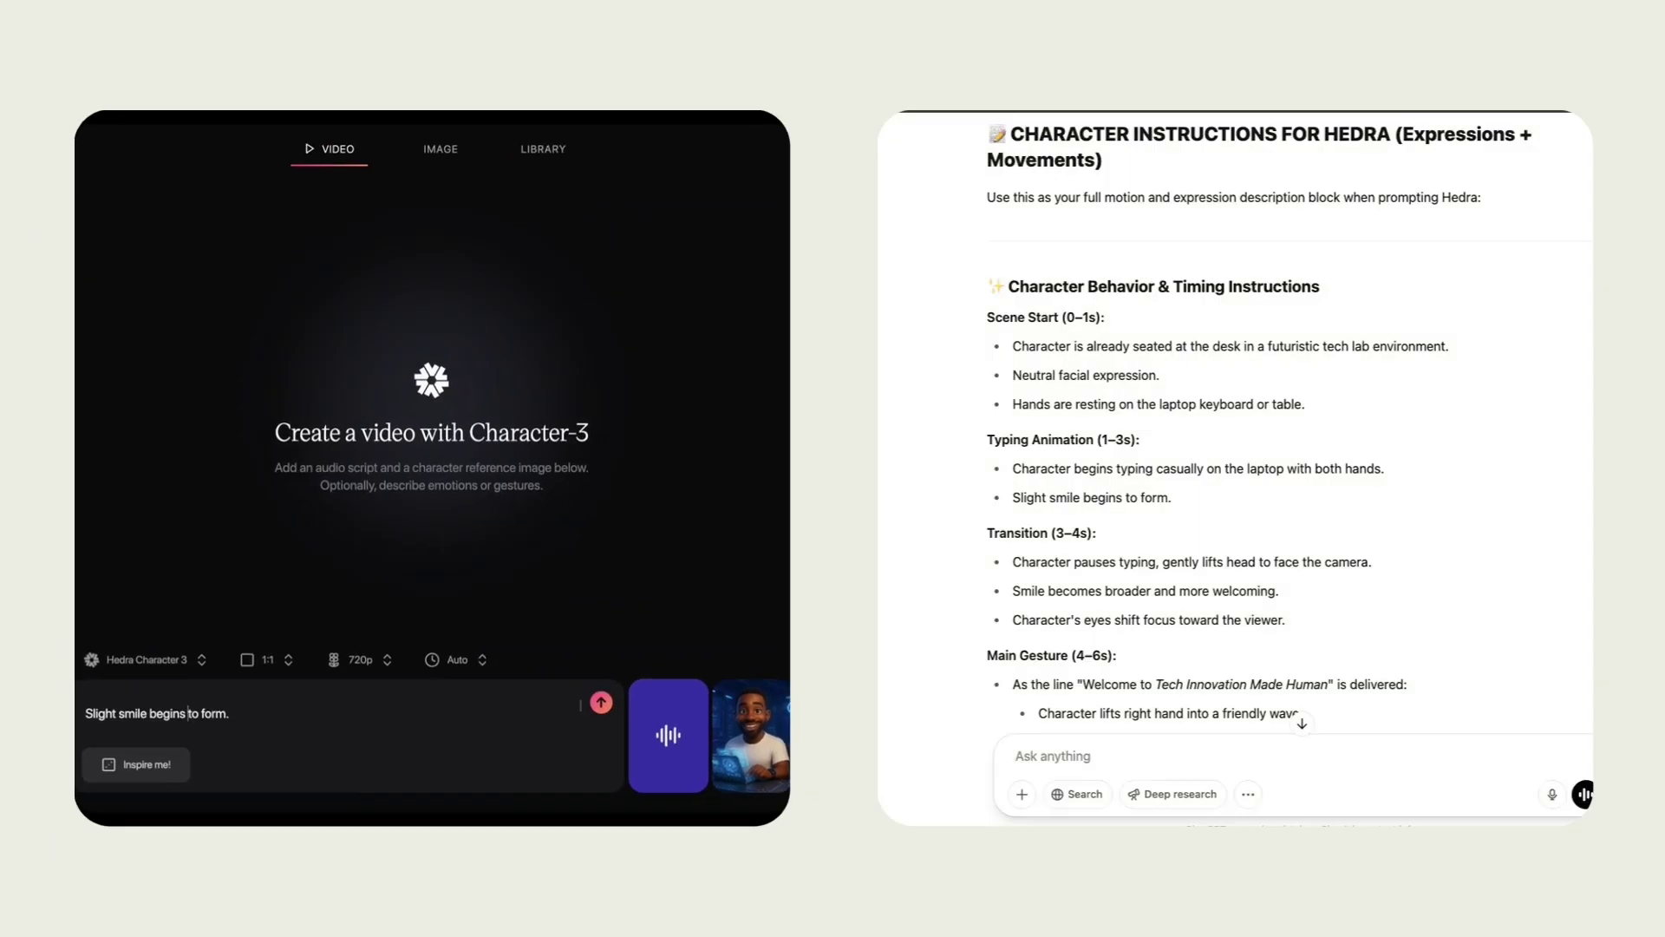
scroll(189, 713, down, 4)
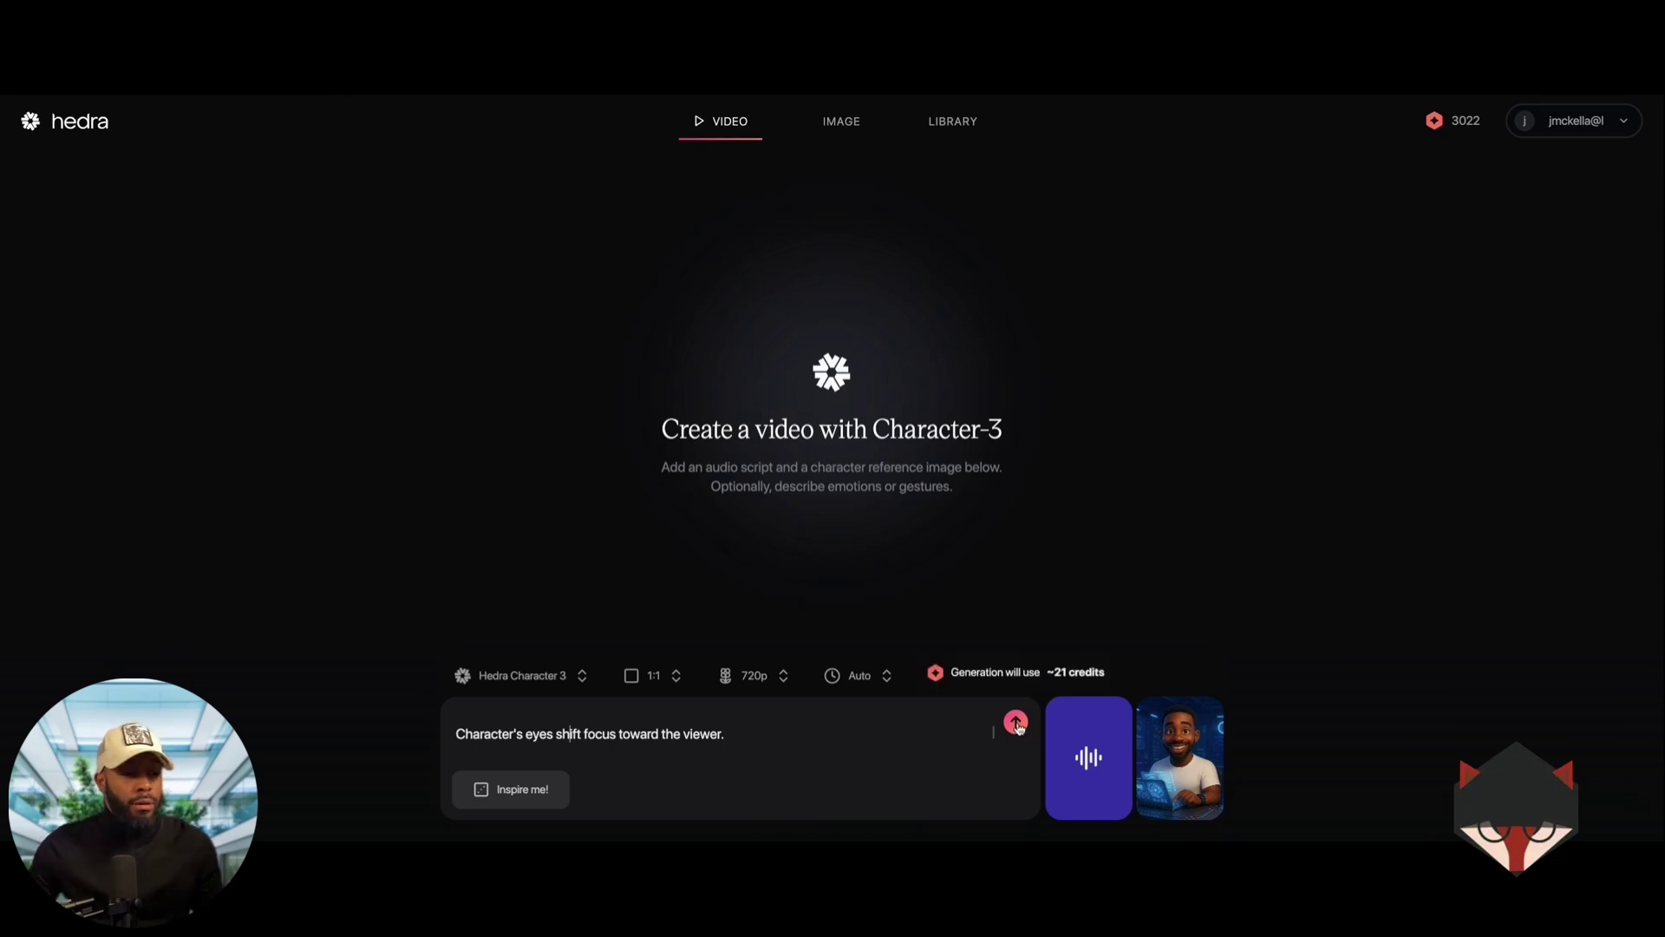
click(1015, 722)
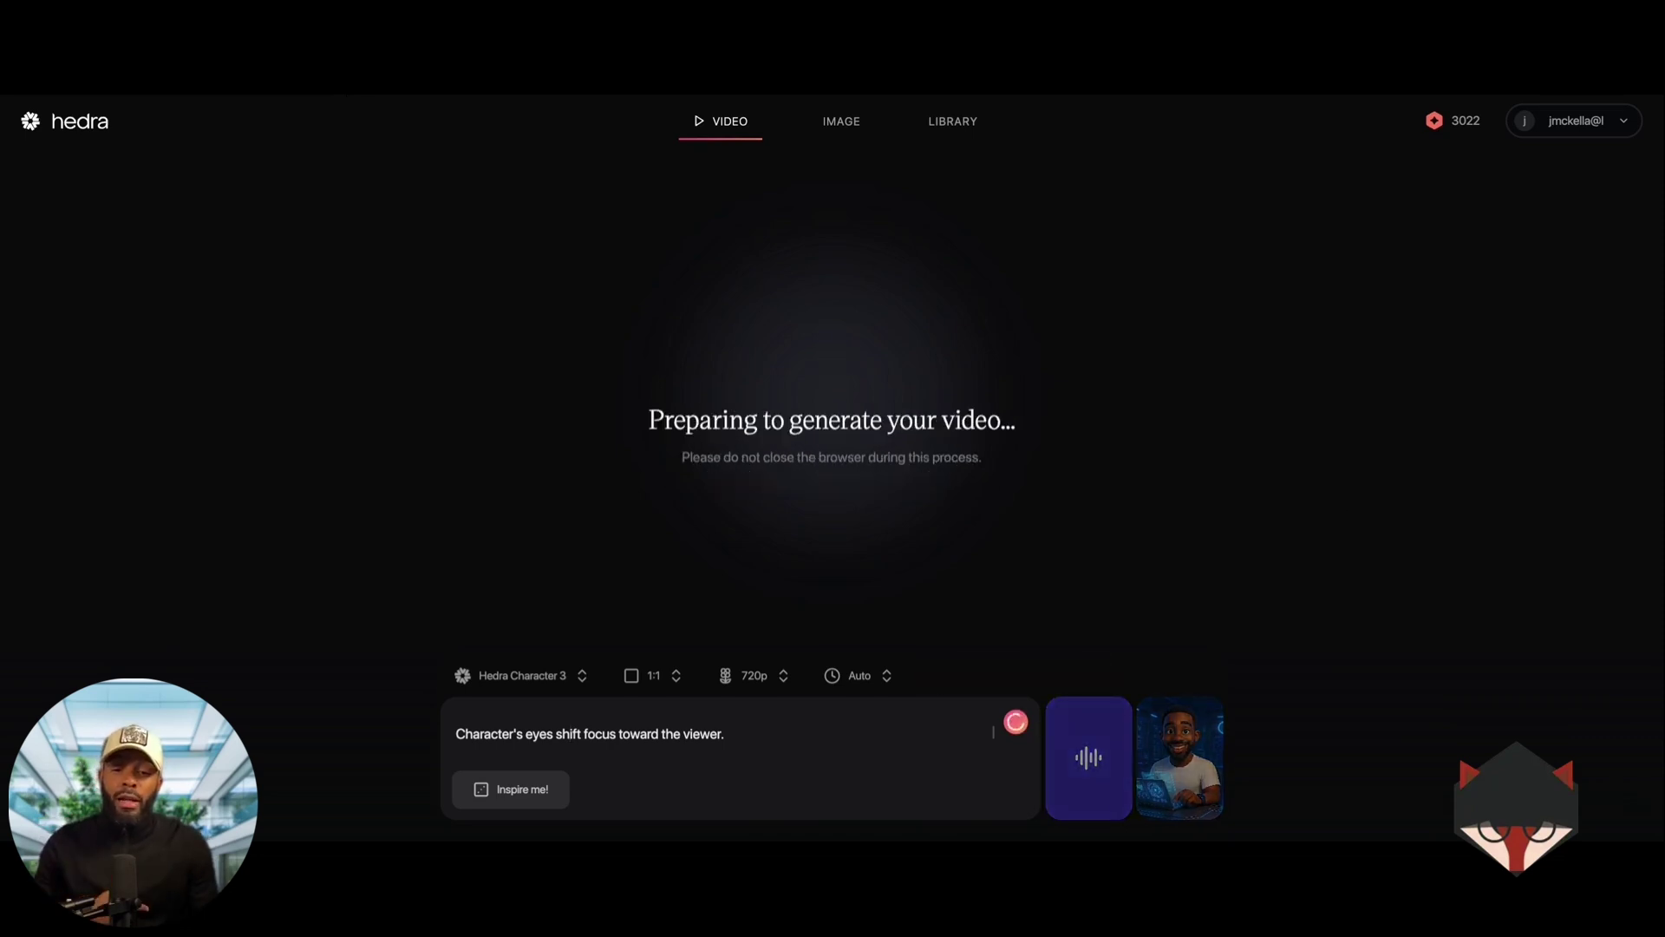